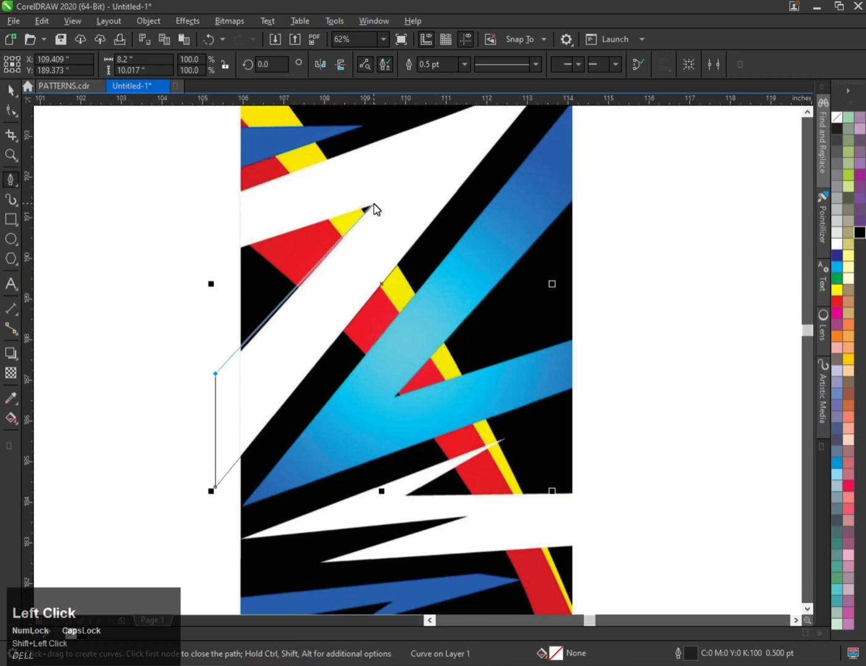
Finish tracing the white zigzag shape with the Pen tool, closing the path at the top-right node.
{"action": "left_click", "coordinate": [373, 205]}
{"action": "left_click", "coordinate": [191, 264]}
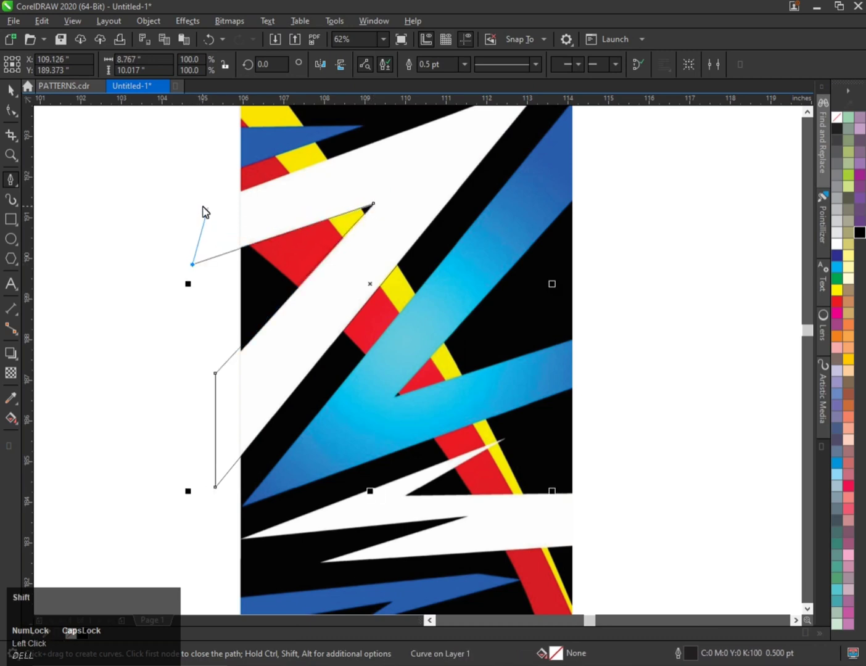
{"action": "left_click", "coordinate": [203, 206]}
{"action": "scroll", "coordinate": [205, 213], "scroll_direction": "down", "scroll_amount": 2}
{"action": "scroll", "coordinate": [351, 148], "scroll_direction": "up", "scroll_amount": 2}
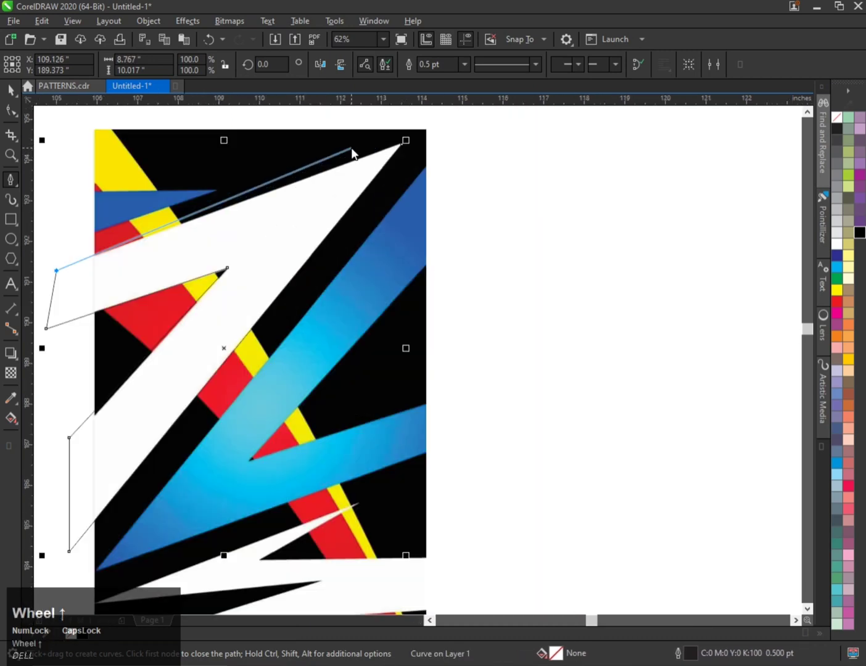
{"action": "left_click", "coordinate": [402, 144]}
Align the traced shape's top tip node with the point of the white stripe and nudge its left node.
{"action": "scroll", "coordinate": [410, 185], "scroll_direction": "down", "scroll_amount": 2}
{"action": "left_click", "coordinate": [11, 110]}
{"action": "scroll", "coordinate": [367, 160], "scroll_direction": "up", "scroll_amount": 2}
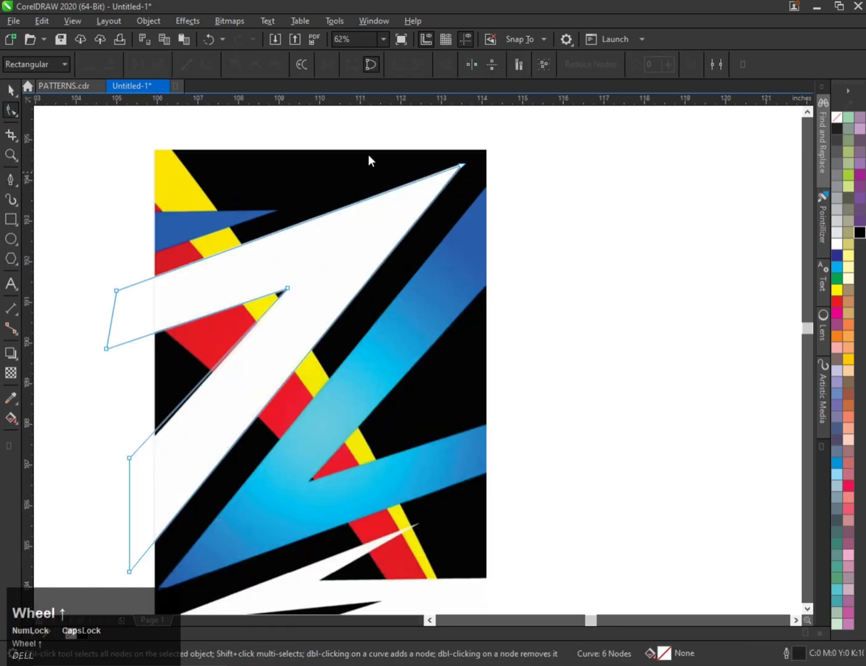
{"action": "left_click_drag", "start_coordinate": [395, 126], "coordinate": [503, 198]}
{"action": "scroll", "coordinate": [459, 171], "scroll_direction": "up", "scroll_amount": 4}
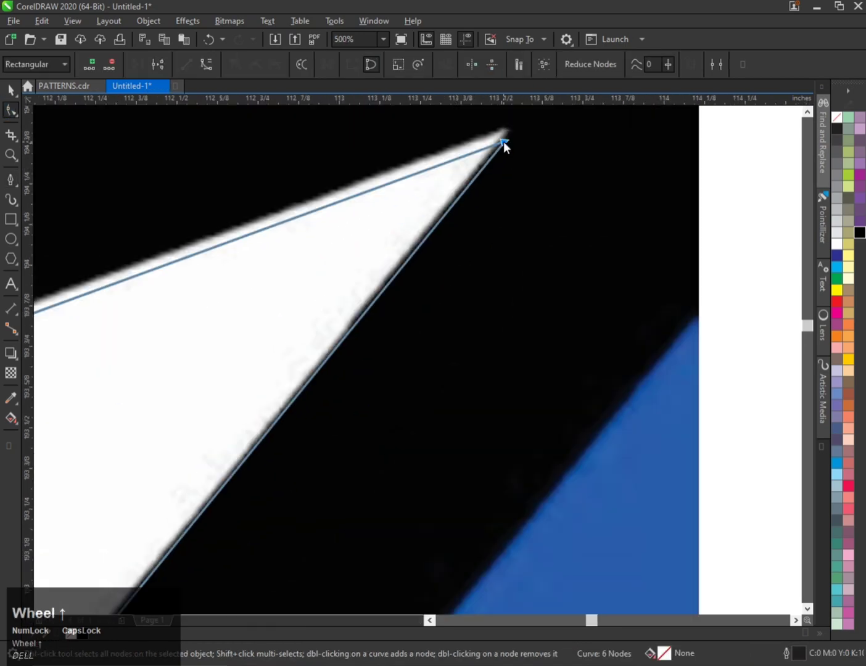
{"action": "left_click_drag", "start_coordinate": [503, 142], "coordinate": [506, 128]}
{"action": "scroll", "coordinate": [506, 129], "scroll_direction": "down", "scroll_amount": 4}
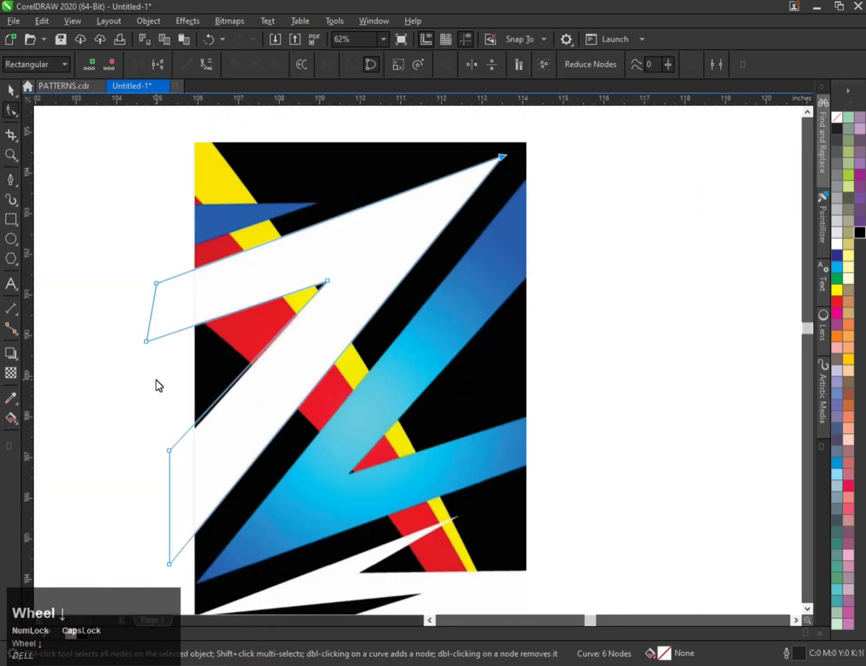
{"action": "scroll", "coordinate": [166, 419], "scroll_direction": "up", "scroll_amount": 2}
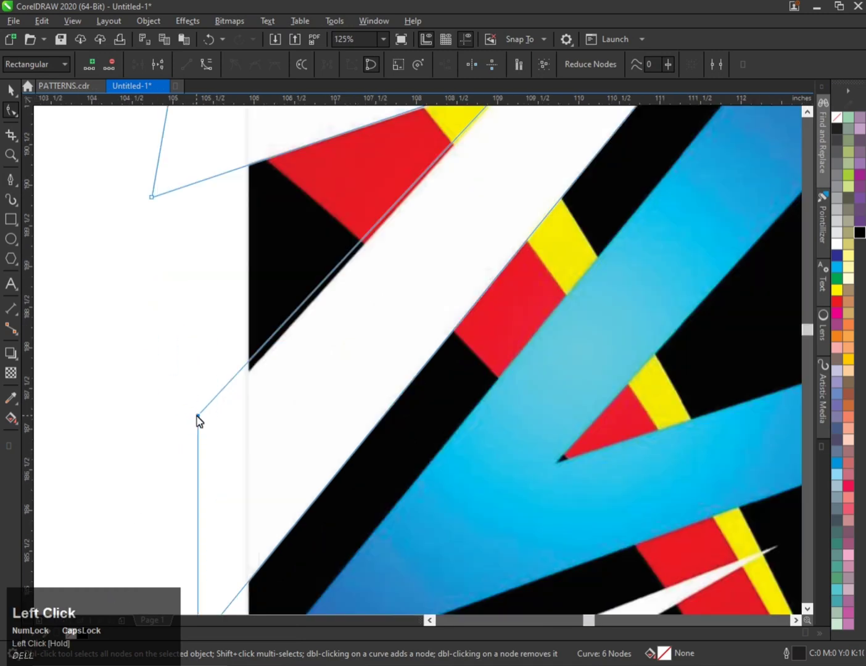
{"action": "left_click_drag", "start_coordinate": [198, 421], "coordinate": [198, 422]}
Fill the traced shape with white and remove its outline.
{"action": "scroll", "coordinate": [199, 423], "scroll_direction": "down", "scroll_amount": 2}
{"action": "key", "text": "ctrl+space"}
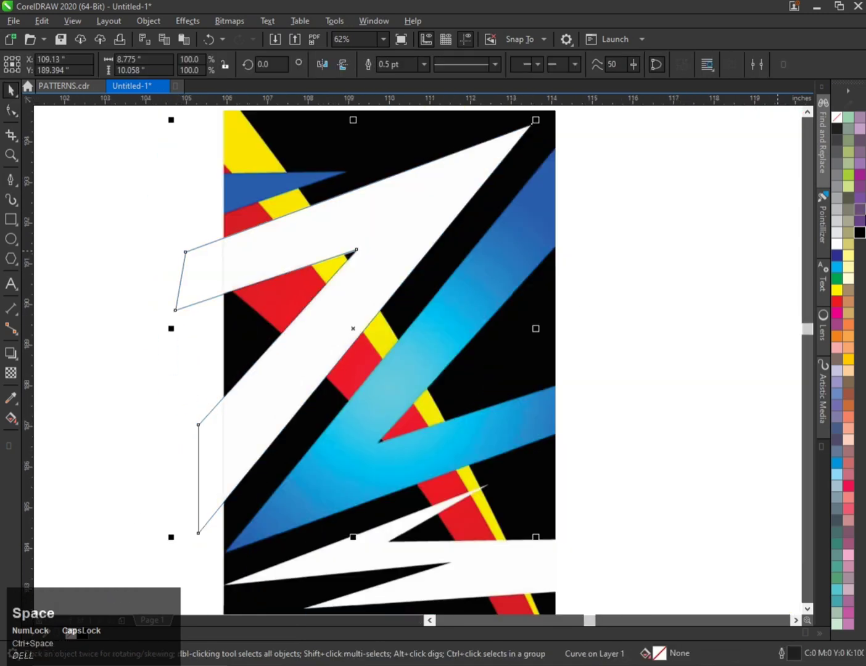
{"action": "left_click", "coordinate": [837, 246]}
{"action": "right_click", "coordinate": [837, 118]}
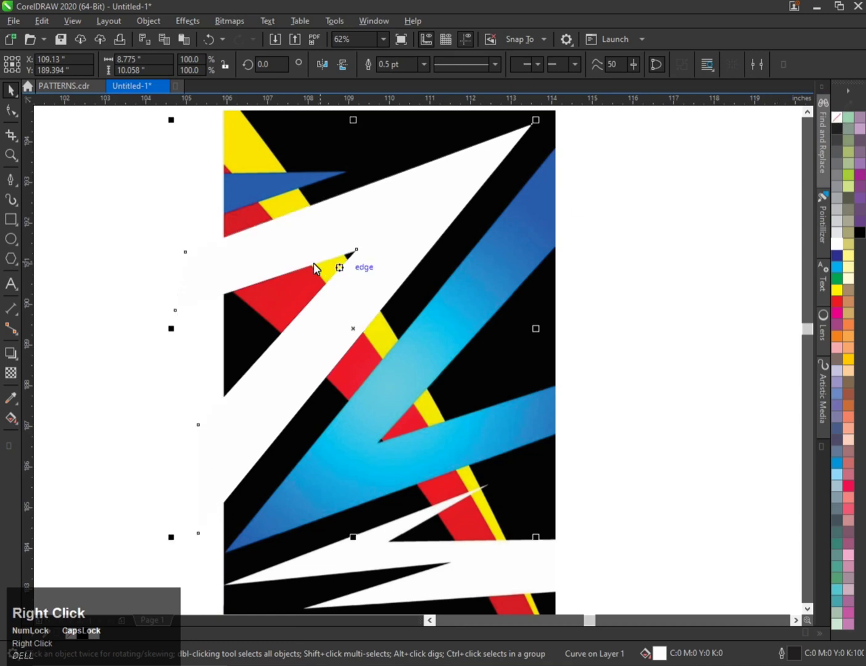
Duplicate the white shape and mirror the copy both horizontally and vertically.
{"action": "scroll", "coordinate": [314, 265], "scroll_direction": "down", "scroll_amount": 2}
{"action": "scroll", "coordinate": [380, 343], "scroll_direction": "up", "scroll_amount": 2}
{"action": "scroll", "coordinate": [167, 375], "scroll_direction": "down", "scroll_amount": 2}
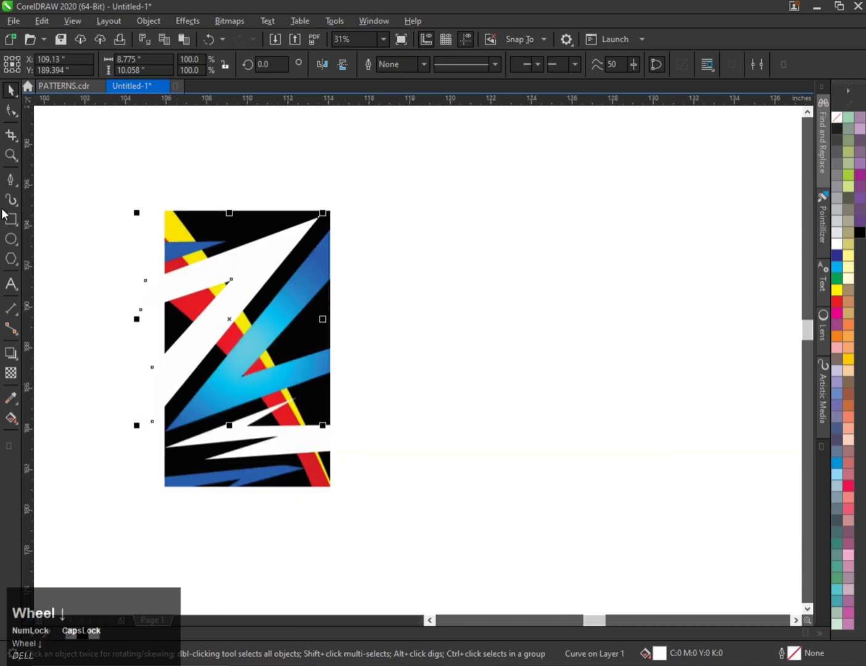
{"action": "left_click", "coordinate": [10, 180]}
{"action": "key", "text": "space"}
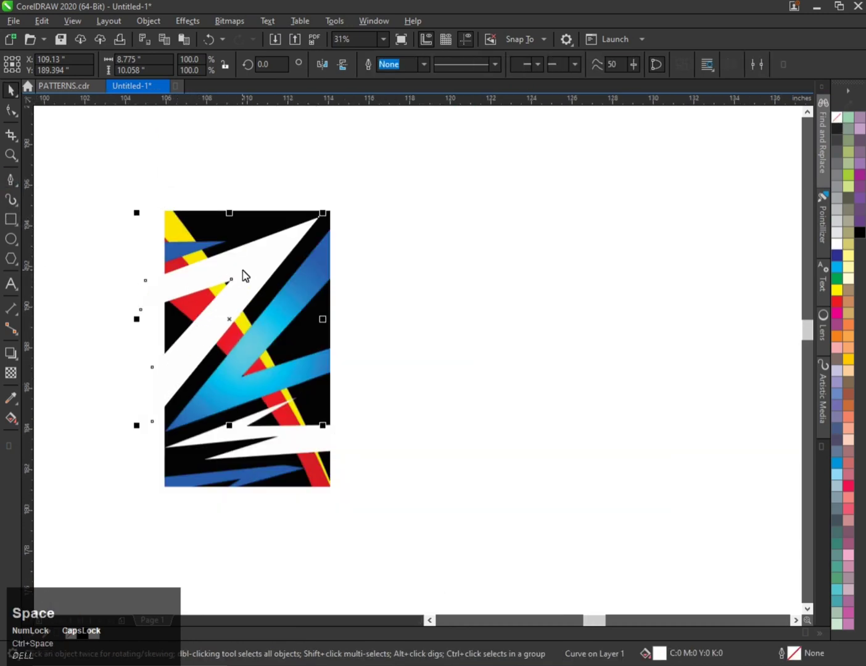
{"action": "left_click_drag", "start_coordinate": [241, 276], "coordinate": [325, 297]}
{"action": "right_click", "coordinate": [325, 297]}
{"action": "left_click", "coordinate": [317, 67]}
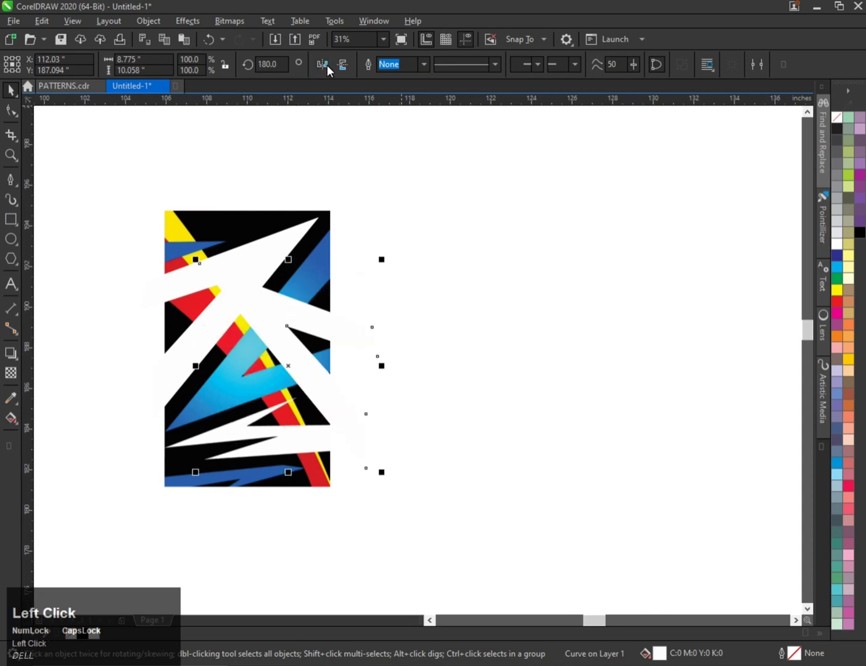
{"action": "left_click", "coordinate": [342, 69]}
Move the mirrored copy up and to the left.
{"action": "scroll", "coordinate": [286, 357], "scroll_direction": "up", "scroll_amount": 1}
{"action": "left_click_drag", "start_coordinate": [286, 357], "coordinate": [230, 328]}
{"action": "scroll", "coordinate": [331, 338], "scroll_direction": "down", "scroll_amount": 1}
{"action": "scroll", "coordinate": [224, 345], "scroll_direction": "up", "scroll_amount": 1}
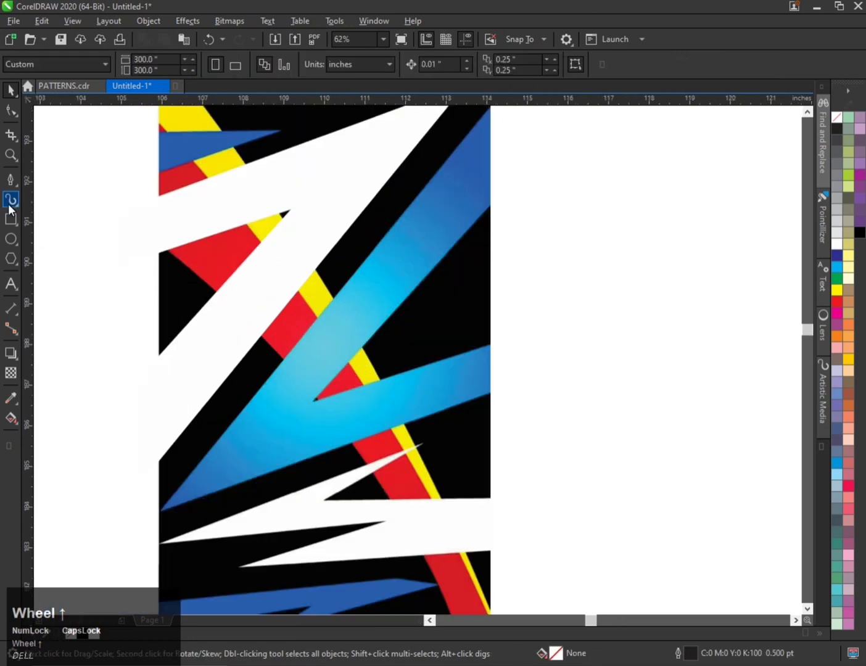
Trace the blue zigzag stripe with the Pen tool as a closed shape extending past the page edge.
{"action": "left_click", "coordinate": [10, 178]}
{"action": "scroll", "coordinate": [308, 400], "scroll_direction": "up", "scroll_amount": 1}
{"action": "left_click", "coordinate": [321, 402]}
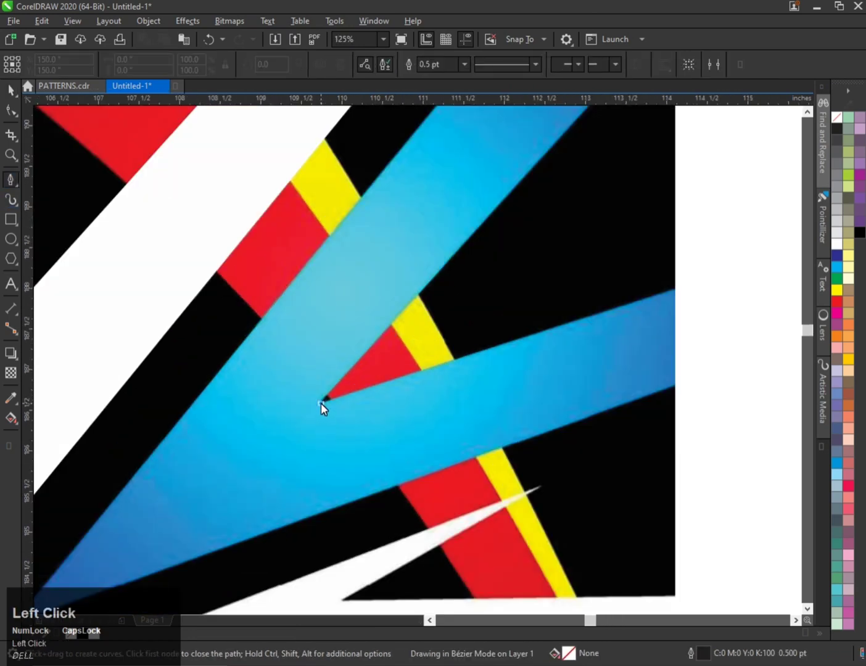
{"action": "scroll", "coordinate": [320, 403], "scroll_direction": "down", "scroll_amount": 2}
{"action": "scroll", "coordinate": [443, 275], "scroll_direction": "up", "scroll_amount": 1}
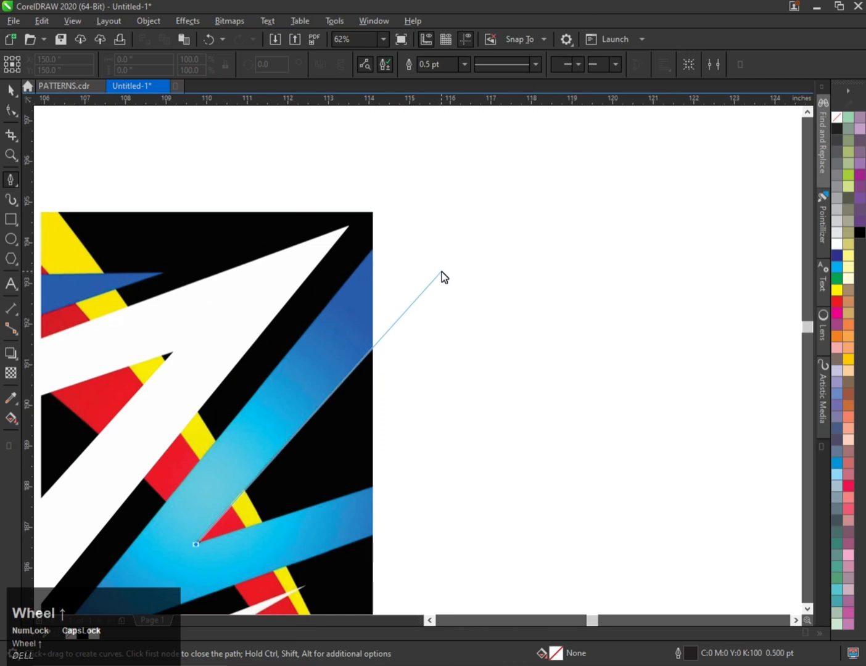
{"action": "left_click", "coordinate": [442, 271]}
{"action": "left_click", "coordinate": [412, 230]}
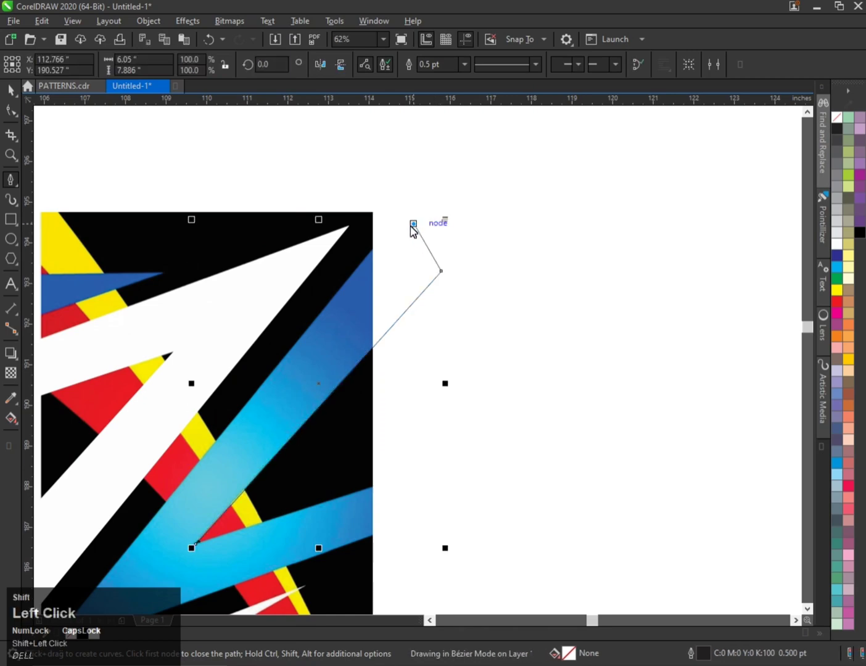
{"action": "scroll", "coordinate": [226, 442], "scroll_direction": "down", "scroll_amount": 1}
{"action": "scroll", "coordinate": [228, 432], "scroll_direction": "up", "scroll_amount": 2}
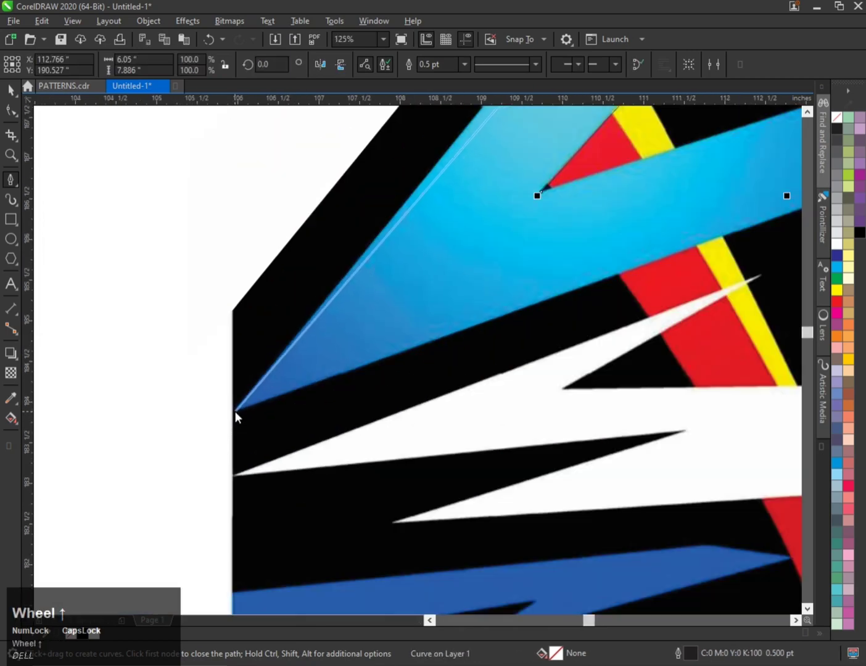
{"action": "left_click", "coordinate": [233, 410]}
{"action": "scroll", "coordinate": [334, 385], "scroll_direction": "down", "scroll_amount": 2}
{"action": "scroll", "coordinate": [368, 363], "scroll_direction": "up", "scroll_amount": 2}
{"action": "scroll", "coordinate": [368, 360], "scroll_direction": "up", "scroll_amount": 1}
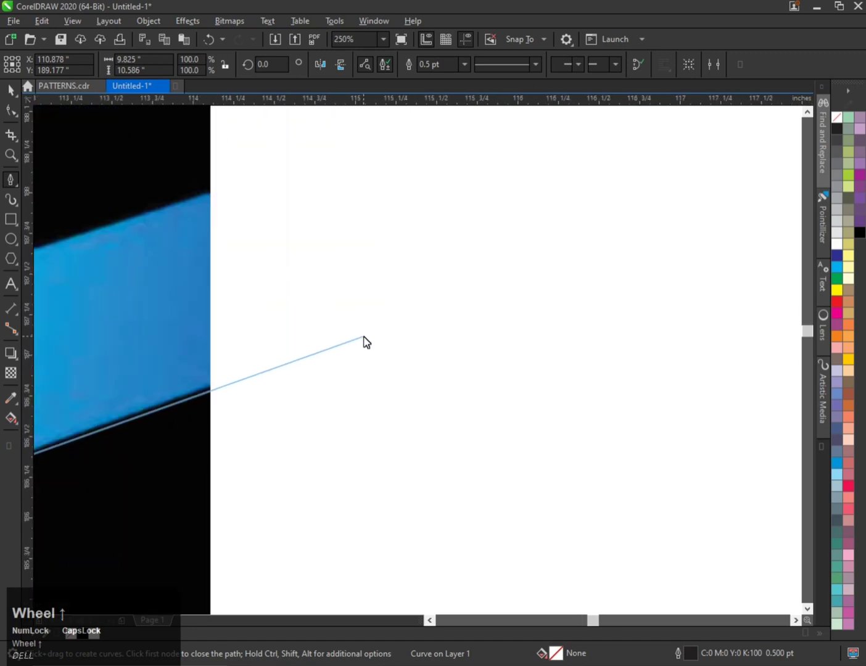
{"action": "left_click", "coordinate": [364, 340]}
{"action": "scroll", "coordinate": [360, 344], "scroll_direction": "down", "scroll_amount": 1}
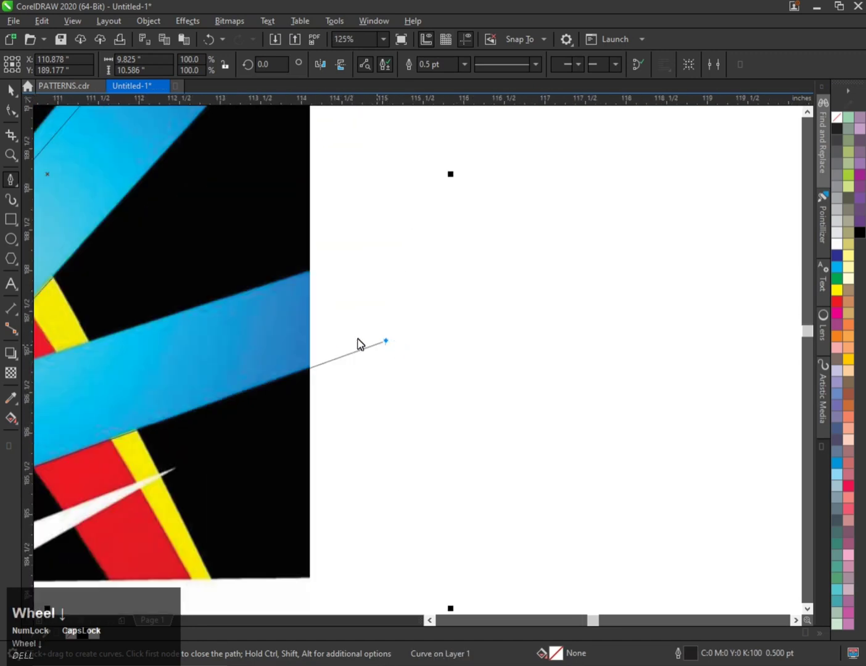
{"action": "left_click", "coordinate": [365, 257]}
{"action": "scroll", "coordinate": [462, 281], "scroll_direction": "down", "scroll_amount": 1}
{"action": "scroll", "coordinate": [206, 329], "scroll_direction": "up", "scroll_amount": 1}
{"action": "left_click", "coordinate": [214, 335]}
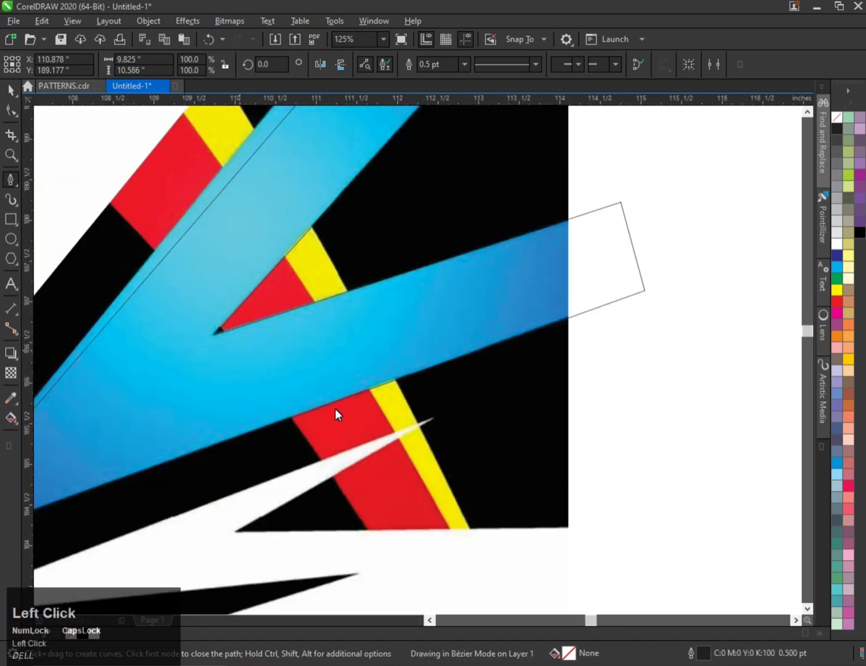
Reshape the traced blue shape by moving its top corner node.
{"action": "scroll", "coordinate": [335, 408], "scroll_direction": "down", "scroll_amount": 2}
{"action": "left_click", "coordinate": [18, 113]}
{"action": "scroll", "coordinate": [412, 245], "scroll_direction": "up", "scroll_amount": 1}
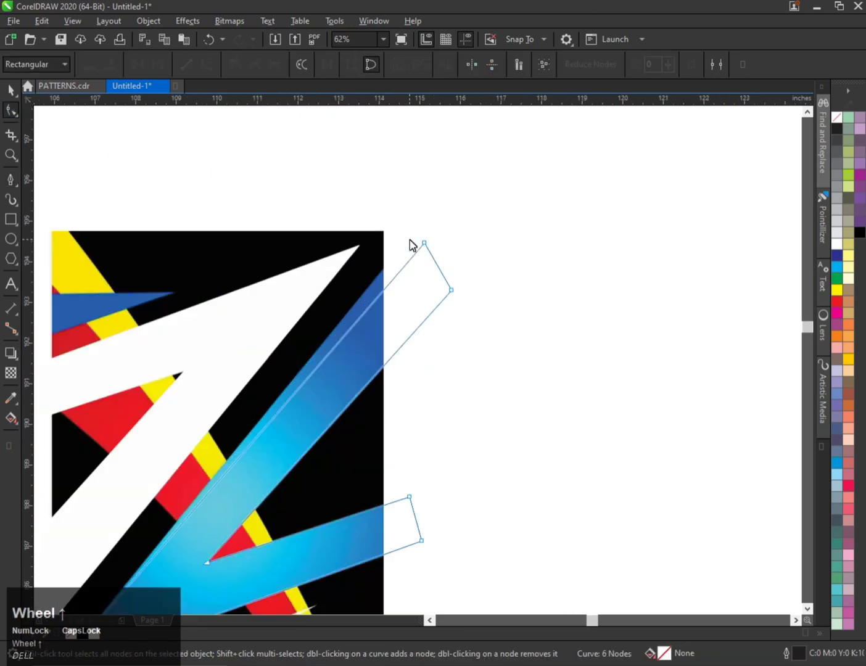
{"action": "scroll", "coordinate": [426, 250], "scroll_direction": "up", "scroll_amount": 1}
{"action": "left_click_drag", "start_coordinate": [426, 233], "coordinate": [405, 206]}
{"action": "scroll", "coordinate": [373, 255], "scroll_direction": "down", "scroll_amount": 2}
{"action": "scroll", "coordinate": [272, 410], "scroll_direction": "up", "scroll_amount": 2}
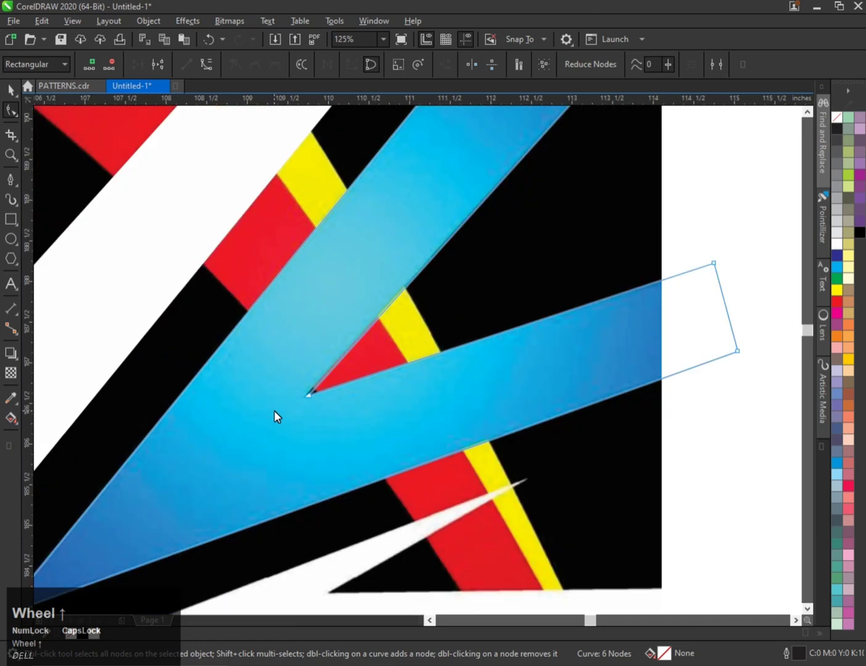
Apply a linear fountain fill to the traced blue shape along its length.
{"action": "scroll", "coordinate": [271, 410], "scroll_direction": "down", "scroll_amount": 3}
{"action": "key", "text": "ctrl+space"}
{"action": "scroll", "coordinate": [275, 408], "scroll_direction": "up", "scroll_amount": 2}
{"action": "scroll", "coordinate": [258, 391], "scroll_direction": "down", "scroll_amount": 1}
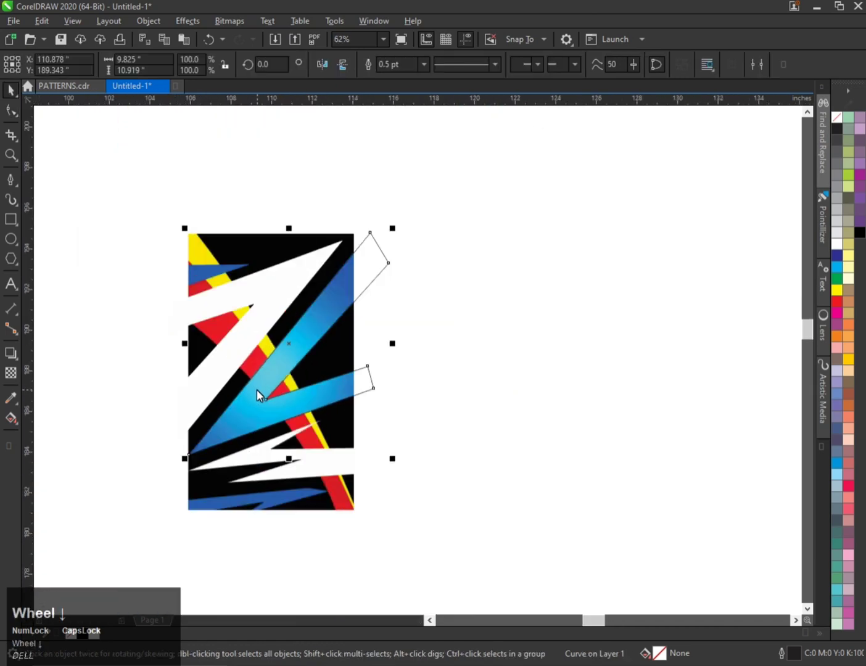
{"action": "scroll", "coordinate": [278, 345], "scroll_direction": "up", "scroll_amount": 1}
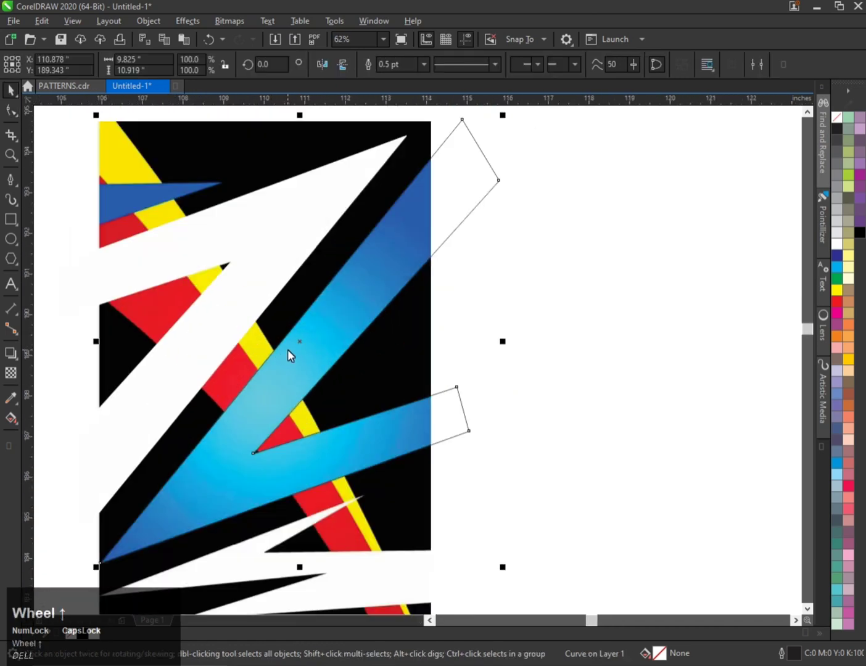
{"action": "key", "text": "g"}
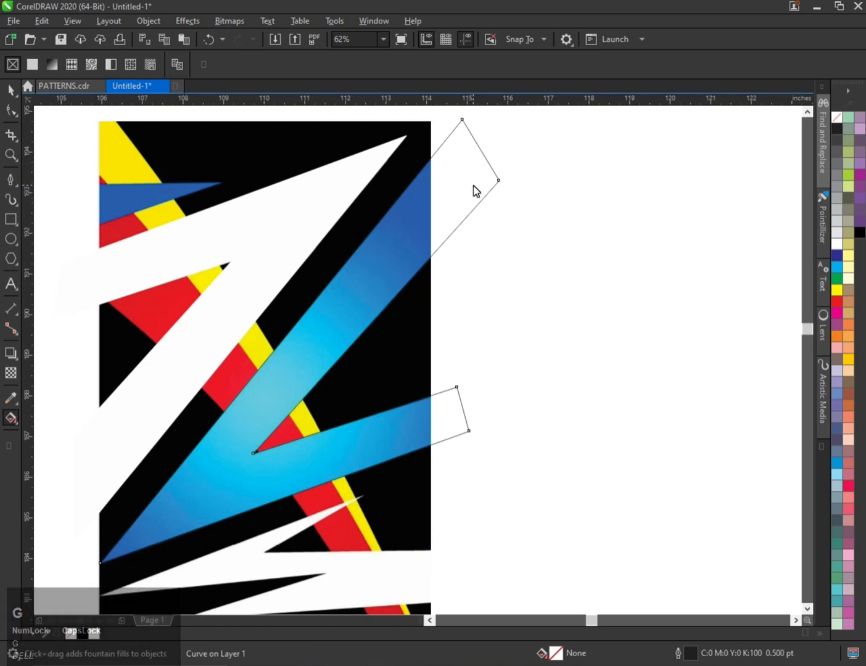
{"action": "left_click_drag", "start_coordinate": [473, 187], "coordinate": [119, 550]}
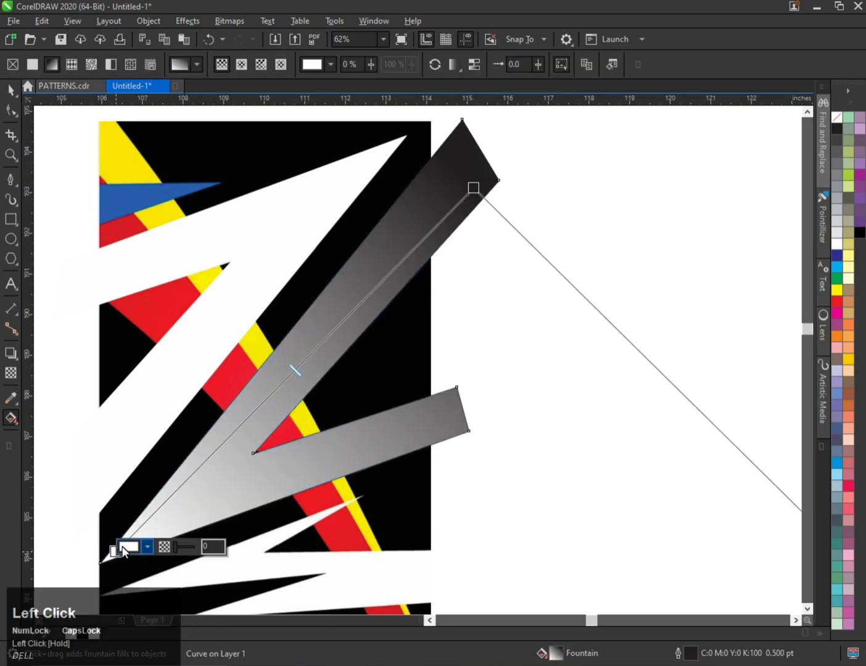
Move the gradient-filled shape slightly to the right.
{"action": "key", "text": "ctrl+space"}
{"action": "scroll", "coordinate": [310, 343], "scroll_direction": "down", "scroll_amount": 2}
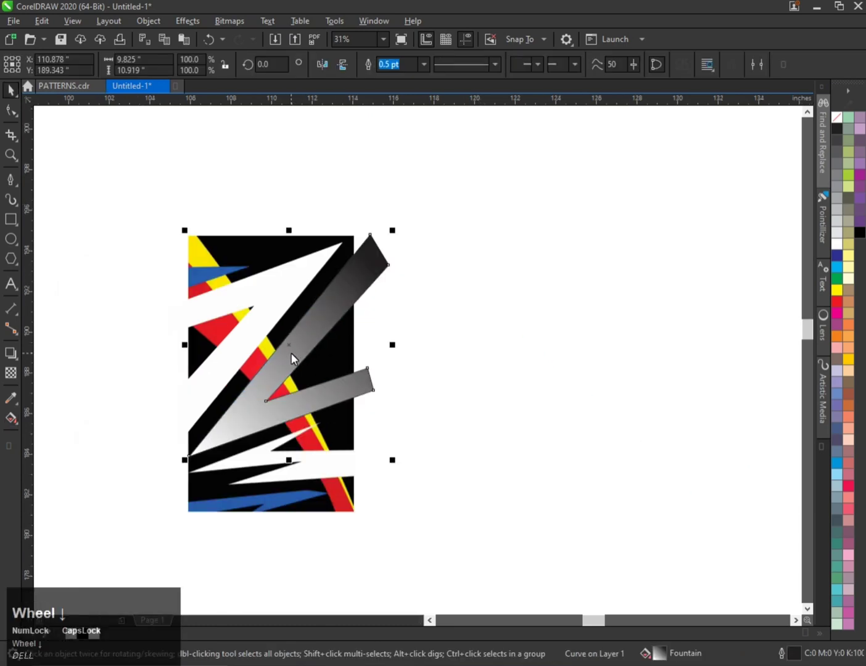
{"action": "left_click_drag", "start_coordinate": [291, 360], "coordinate": [341, 363]}
Set the fountain fill's end color to the dark blue sampled from the artwork with the eyedropper.
{"action": "scroll", "coordinate": [276, 373], "scroll_direction": "up", "scroll_amount": 2}
{"action": "key", "text": "g"}
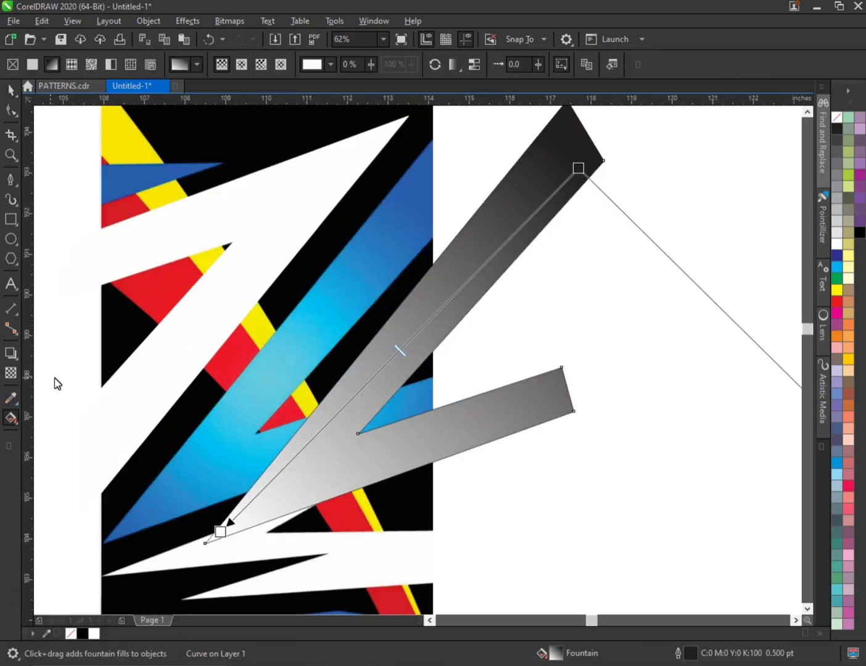
{"action": "left_click", "coordinate": [573, 167]}
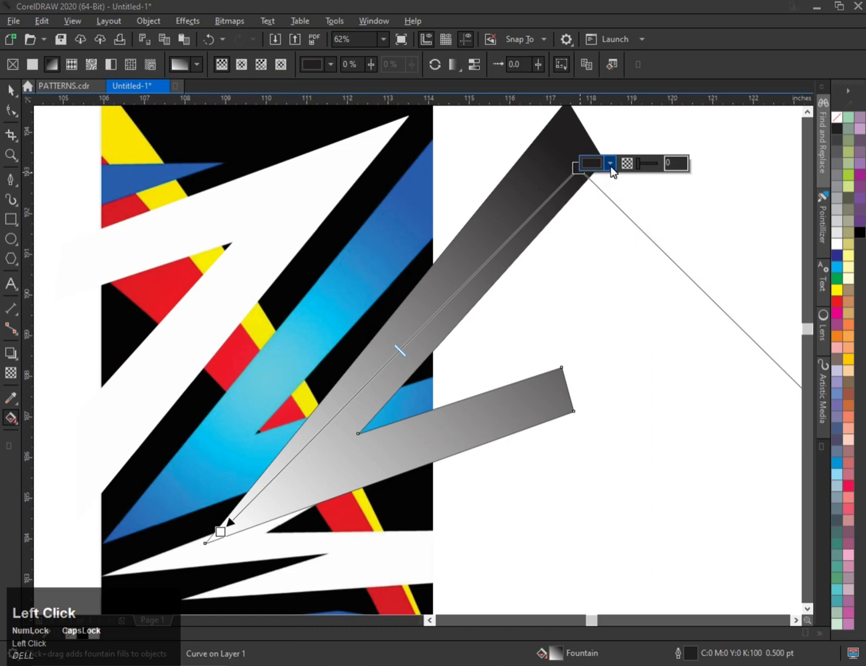
{"action": "left_click", "coordinate": [608, 167]}
{"action": "left_click", "coordinate": [710, 363]}
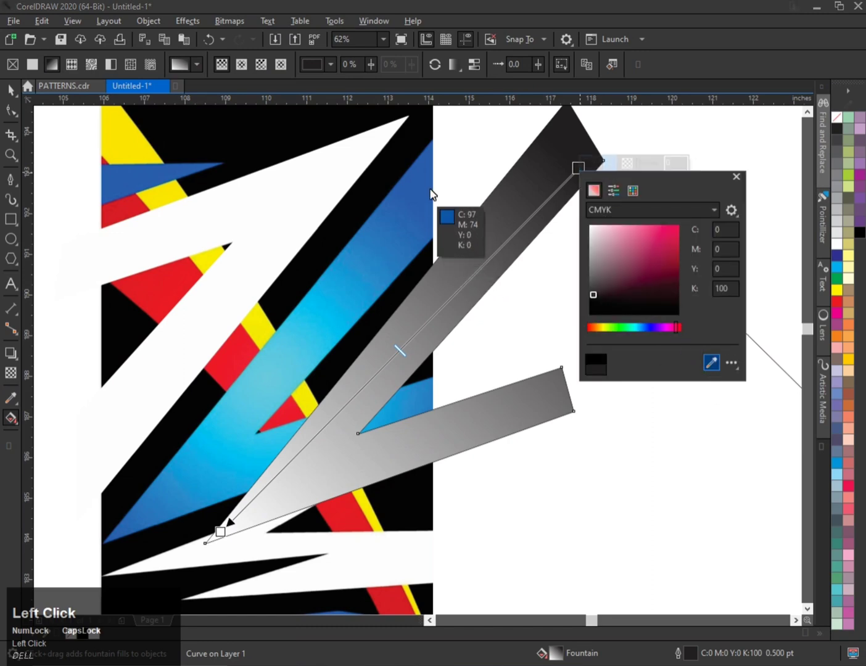
{"action": "left_click", "coordinate": [421, 171]}
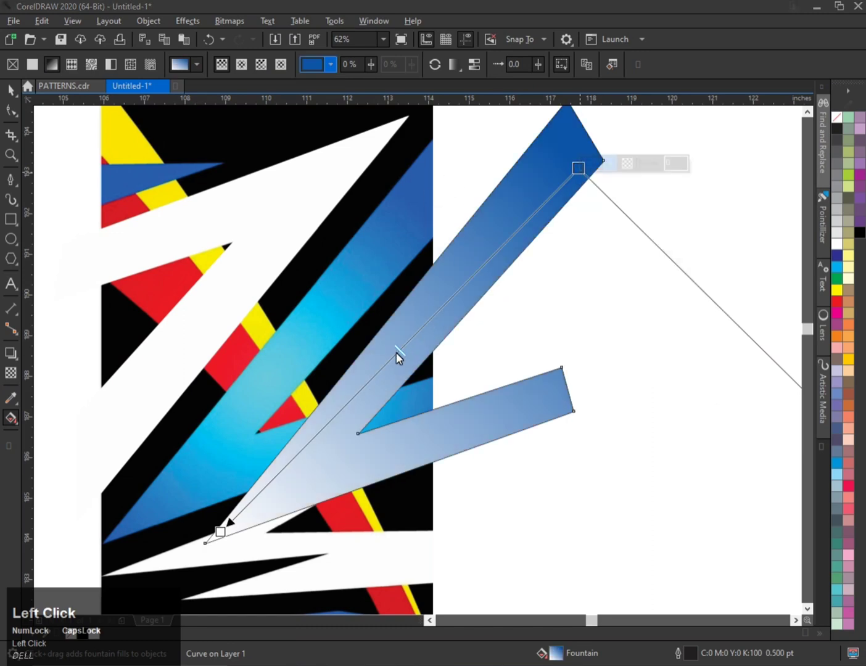
Add a midpoint color node to the gradient and sample the light cyan from the artwork for it.
{"action": "double_click", "coordinate": [394, 354]}
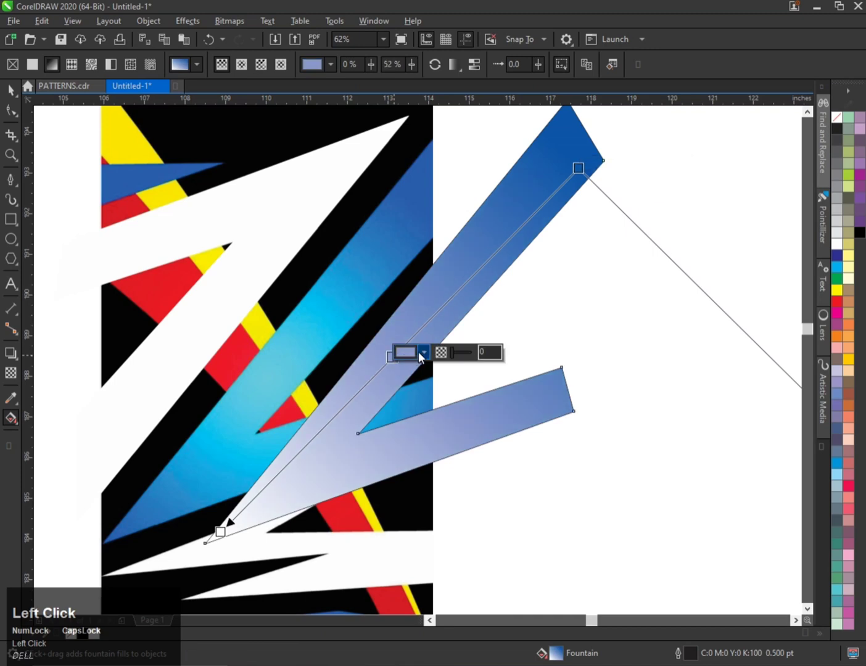
{"action": "left_click", "coordinate": [423, 352]}
{"action": "left_click", "coordinate": [519, 547]}
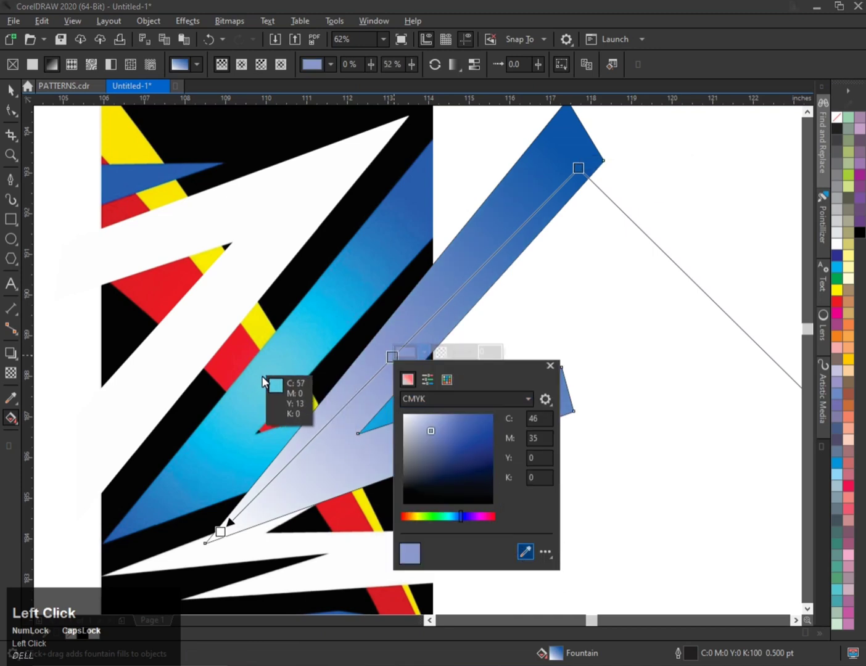
{"action": "left_click", "coordinate": [277, 376]}
Set the gradient's start color to the dark blue sampled from the artwork with the eyedropper.
{"action": "left_click", "coordinate": [220, 531]}
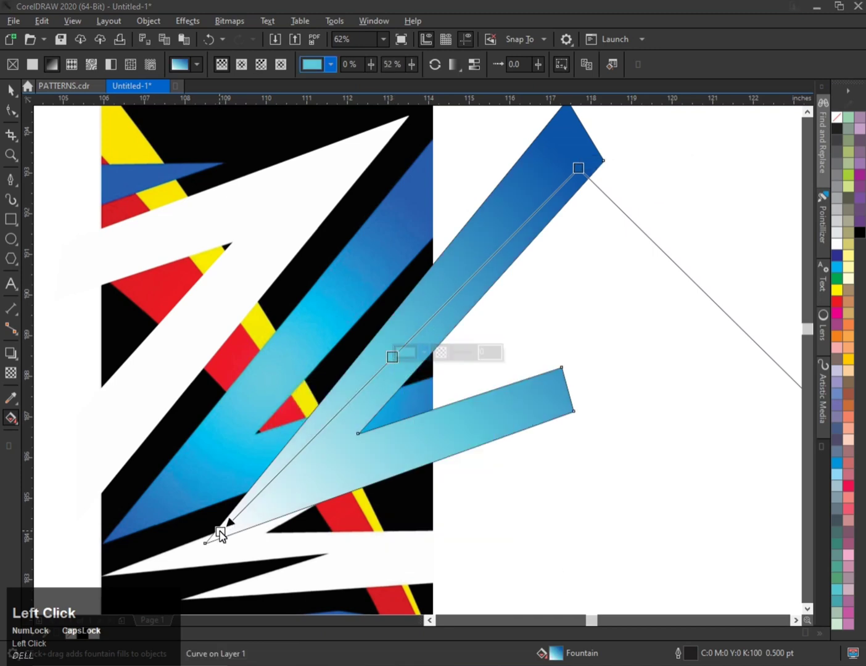
{"action": "left_click", "coordinate": [252, 527]}
{"action": "left_click", "coordinate": [353, 499]}
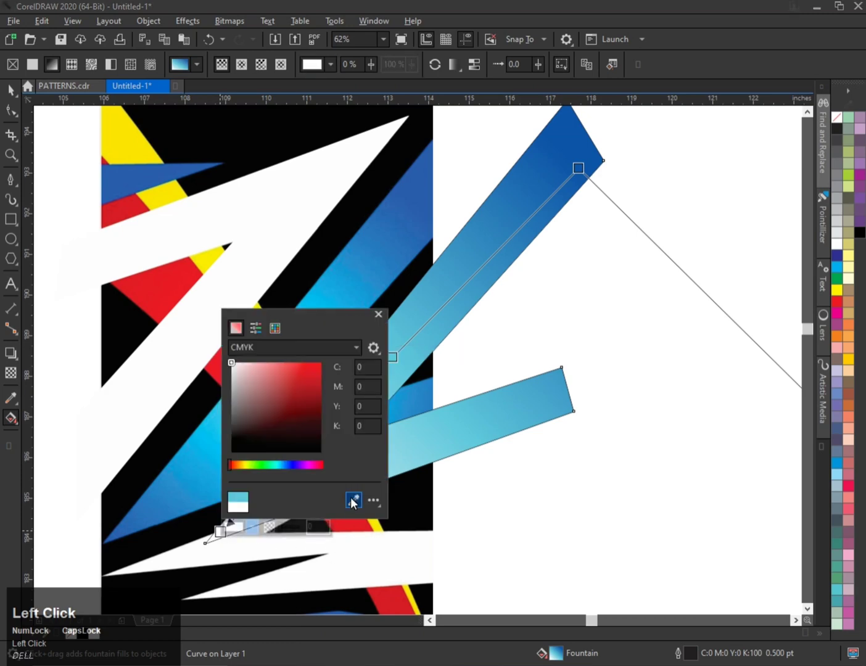
{"action": "left_click", "coordinate": [579, 123]}
{"action": "left_click", "coordinate": [555, 331]}
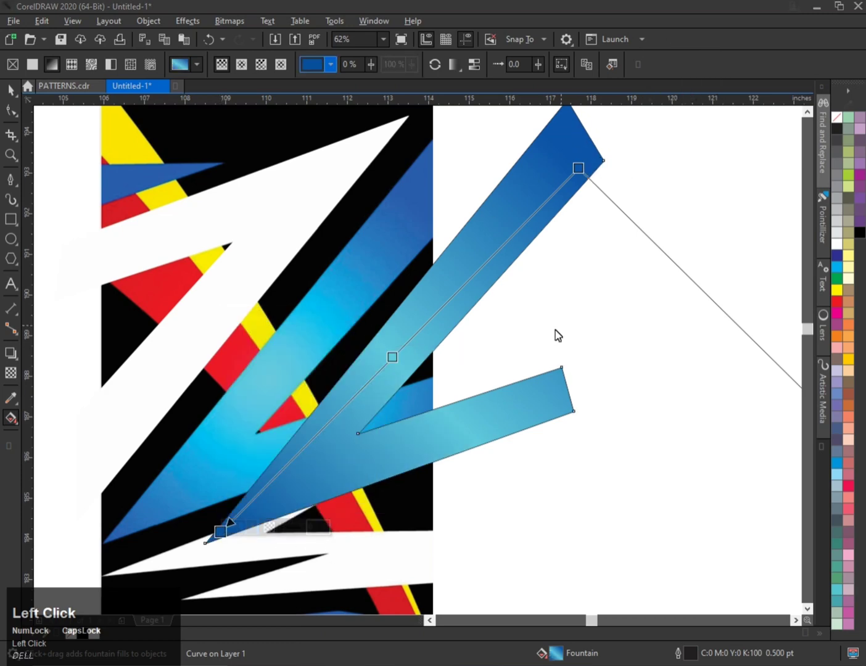
Extend the fountain fill's start and end handles out to the shape's two outer tips.
{"action": "double_click", "coordinate": [405, 347]}
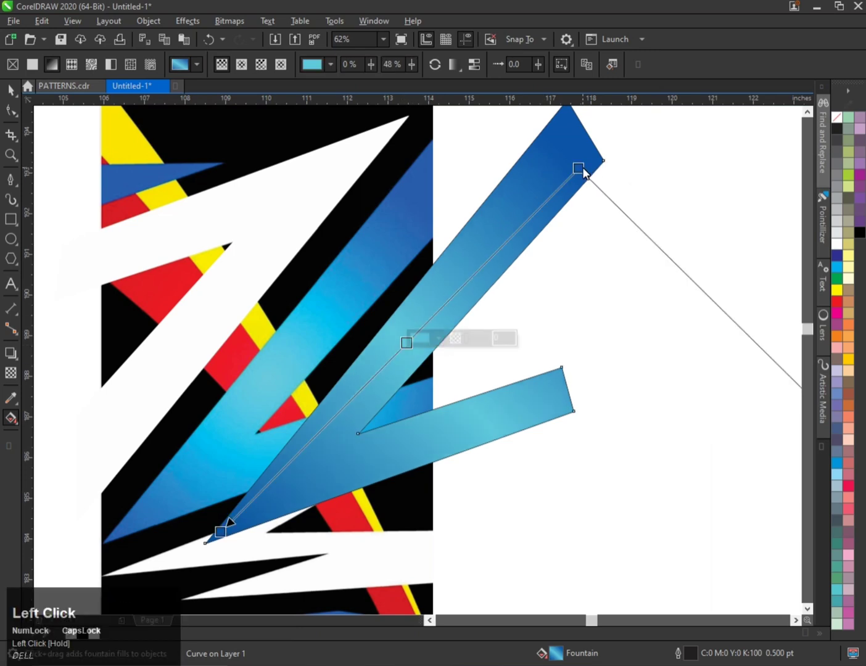
{"action": "left_click_drag", "start_coordinate": [584, 173], "coordinate": [598, 159]}
{"action": "left_click_drag", "start_coordinate": [220, 530], "coordinate": [207, 547]}
{"action": "scroll", "coordinate": [292, 401], "scroll_direction": "down", "scroll_amount": 2}
{"action": "key", "text": "space"}
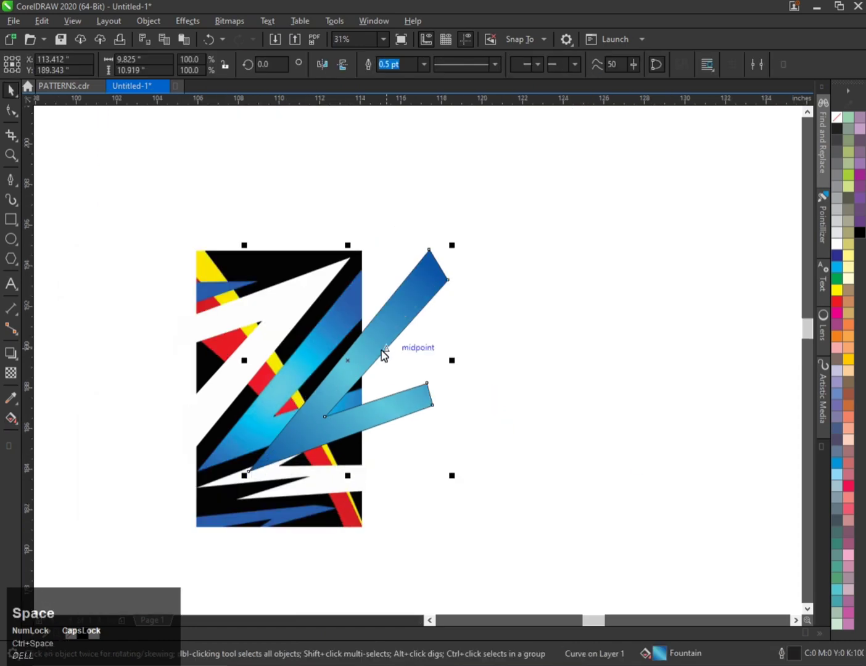
Move the gradient-filled shape left so it sits over its reference shape in the artwork.
{"action": "scroll", "coordinate": [373, 361], "scroll_direction": "up", "scroll_amount": 2}
{"action": "scroll", "coordinate": [354, 365], "scroll_direction": "down", "scroll_amount": 4}
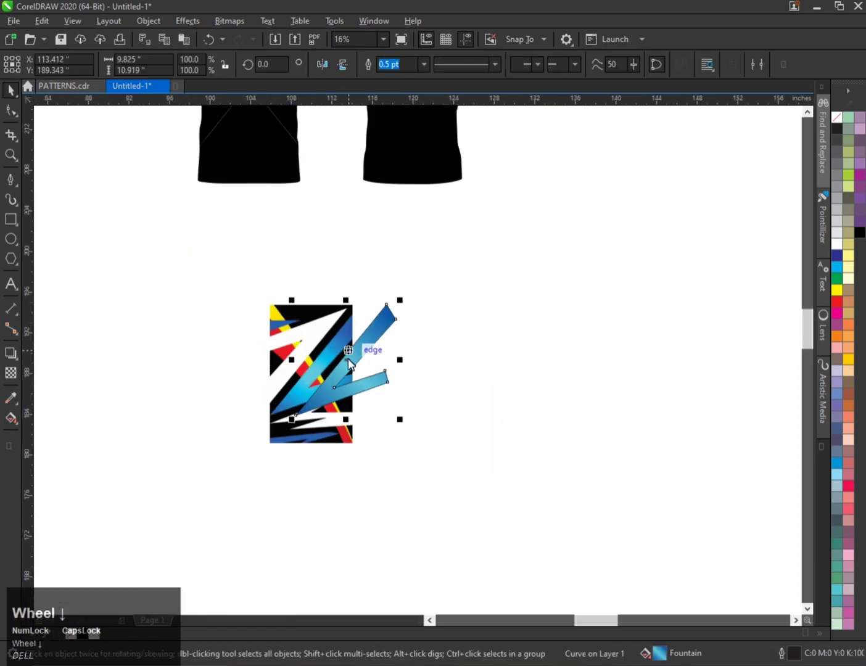
{"action": "scroll", "coordinate": [348, 360], "scroll_direction": "up", "scroll_amount": 2}
{"action": "left_click_drag", "start_coordinate": [344, 381], "coordinate": [290, 381]}
{"action": "scroll", "coordinate": [290, 381], "scroll_direction": "up", "scroll_amount": 2}
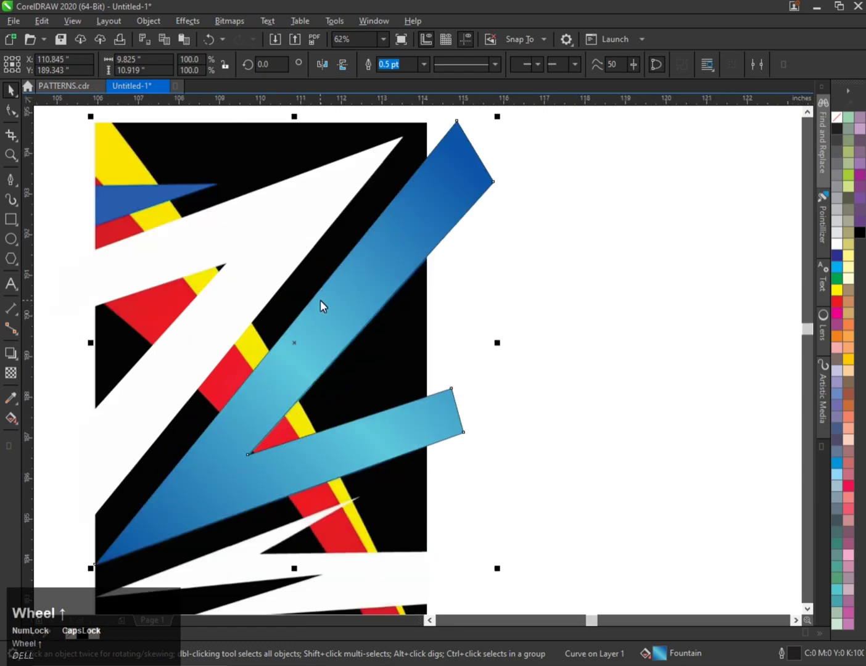
{"action": "scroll", "coordinate": [322, 306], "scroll_direction": "down", "scroll_amount": 2}
{"action": "scroll", "coordinate": [276, 424], "scroll_direction": "up", "scroll_amount": 2}
Trace the white zigzag band below the gradient shape with the Pen tool as a closed seven-node path.
{"action": "left_click", "coordinate": [11, 178]}
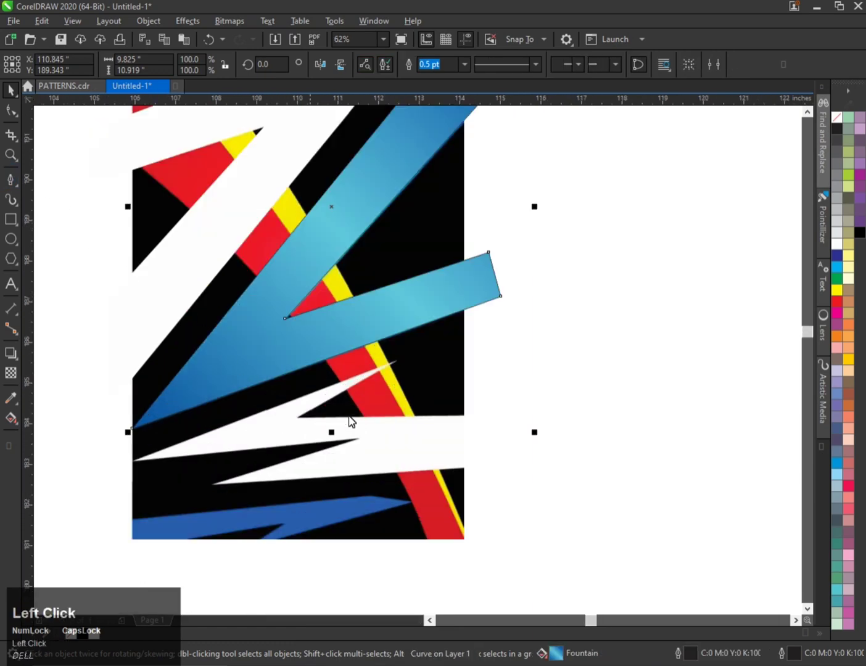
{"action": "left_click", "coordinate": [398, 360]}
{"action": "scroll", "coordinate": [321, 399], "scroll_direction": "up", "scroll_amount": 2}
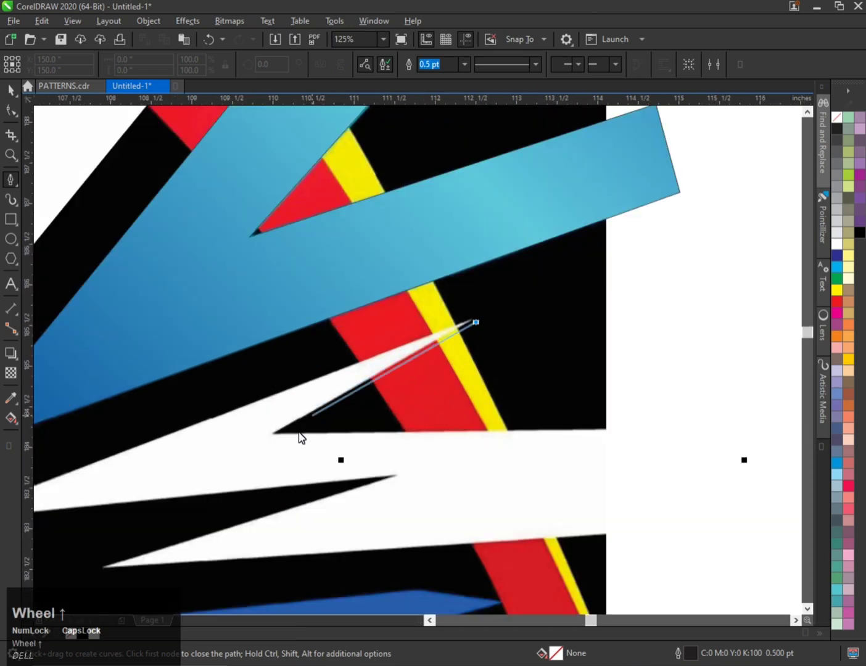
{"action": "left_click", "coordinate": [276, 436]}
{"action": "scroll", "coordinate": [483, 441], "scroll_direction": "down", "scroll_amount": 2}
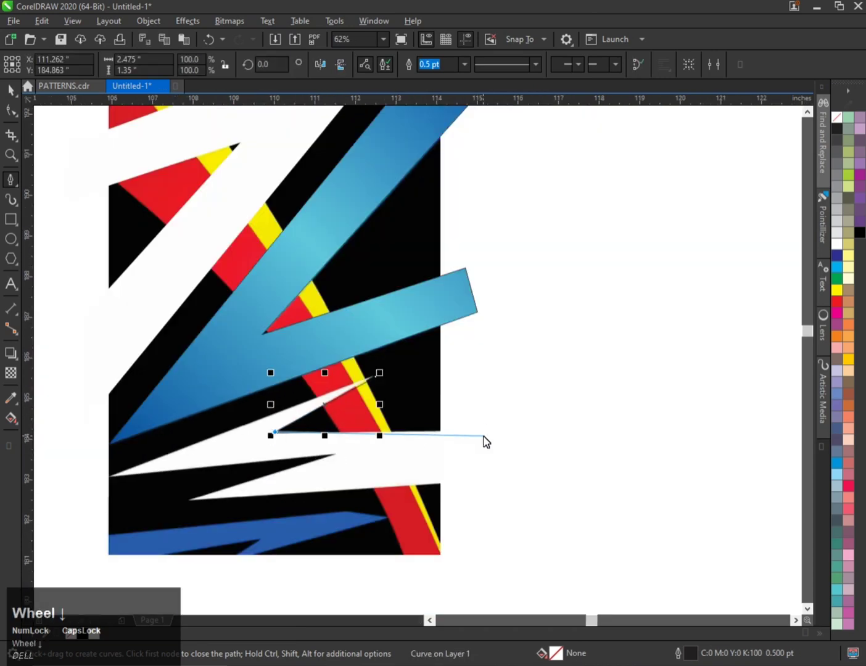
{"action": "scroll", "coordinate": [457, 435], "scroll_direction": "up", "scroll_amount": 2}
{"action": "left_click", "coordinate": [463, 433]}
{"action": "scroll", "coordinate": [463, 433], "scroll_direction": "down", "scroll_amount": 1}
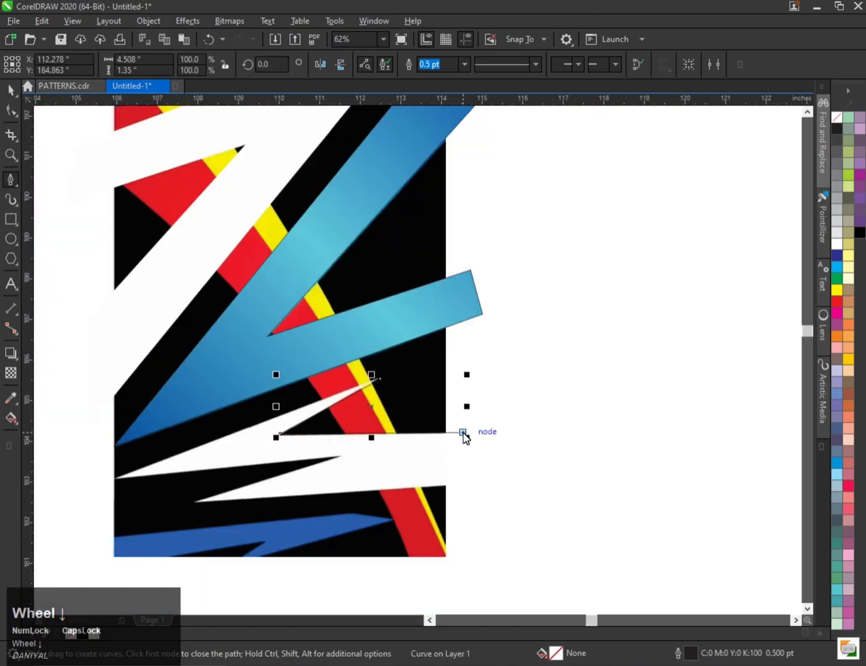
{"action": "left_click", "coordinate": [461, 487]}
{"action": "scroll", "coordinate": [232, 493], "scroll_direction": "up", "scroll_amount": 1}
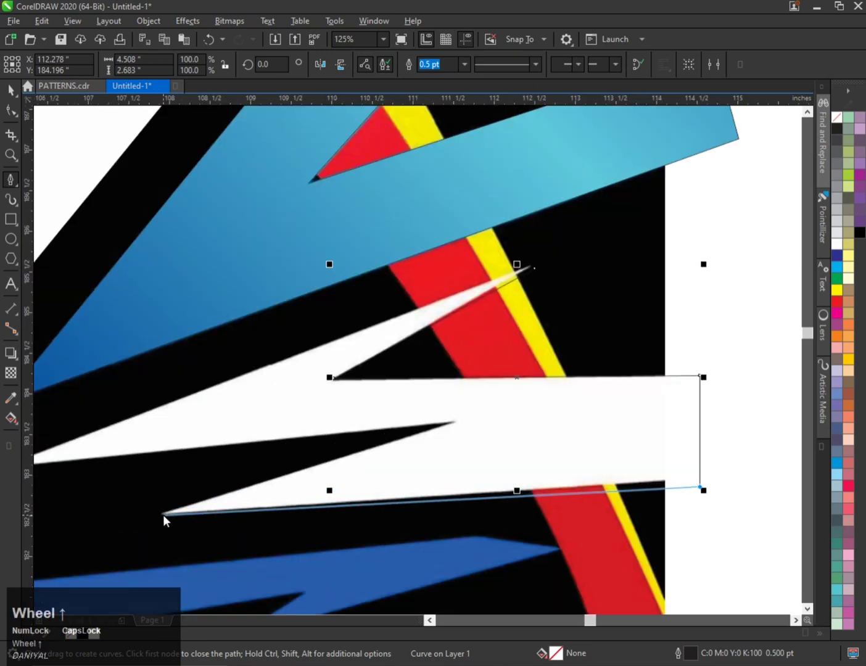
{"action": "left_click", "coordinate": [159, 515]}
{"action": "scroll", "coordinate": [468, 423], "scroll_direction": "up", "scroll_amount": 1}
{"action": "left_click", "coordinate": [436, 432]}
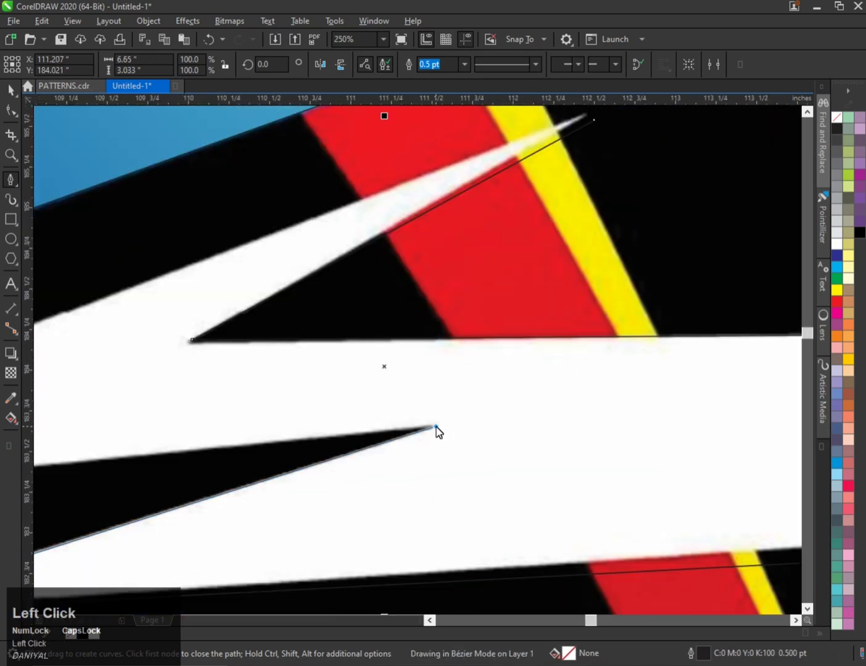
{"action": "scroll", "coordinate": [436, 428], "scroll_direction": "down", "scroll_amount": 2}
{"action": "scroll", "coordinate": [259, 439], "scroll_direction": "up", "scroll_amount": 1}
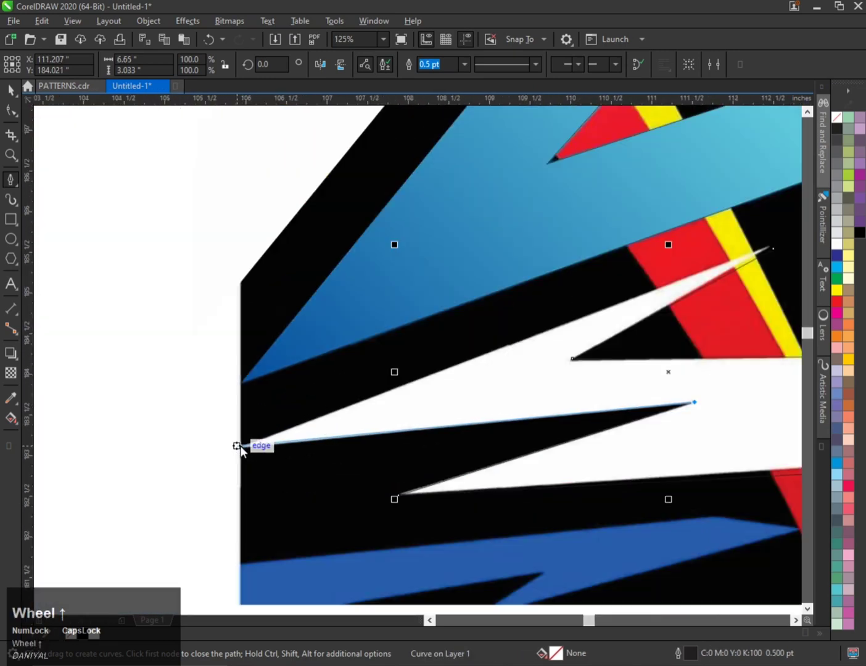
{"action": "left_click", "coordinate": [237, 445]}
{"action": "scroll", "coordinate": [651, 293], "scroll_direction": "down", "scroll_amount": 1}
{"action": "scroll", "coordinate": [575, 298], "scroll_direction": "up", "scroll_amount": 2}
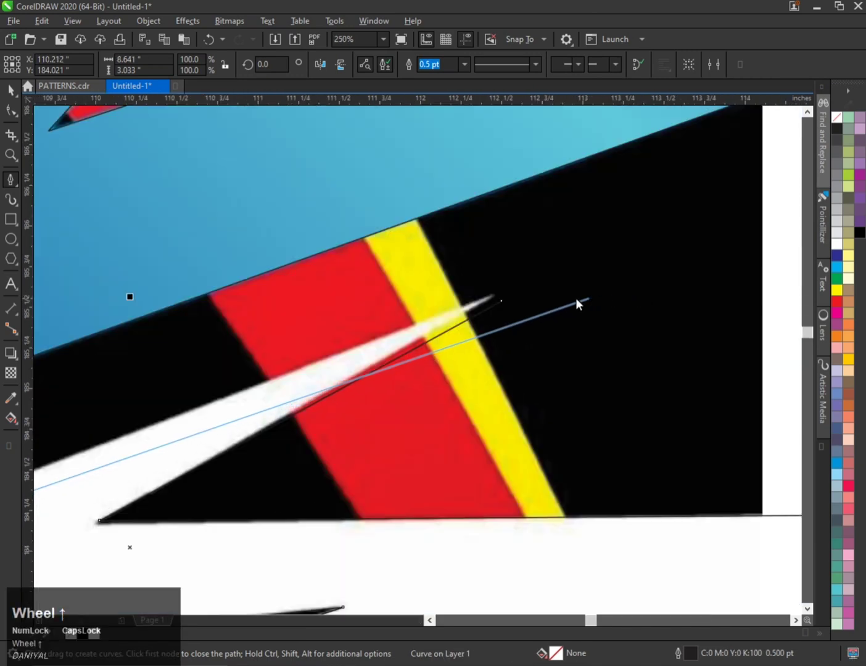
{"action": "left_click", "coordinate": [499, 300]}
Adjust the zigzag shape's nodes with the Shape tool to match the reference edges more closely.
{"action": "scroll", "coordinate": [506, 309], "scroll_direction": "down", "scroll_amount": 1}
{"action": "left_click", "coordinate": [450, 305]}
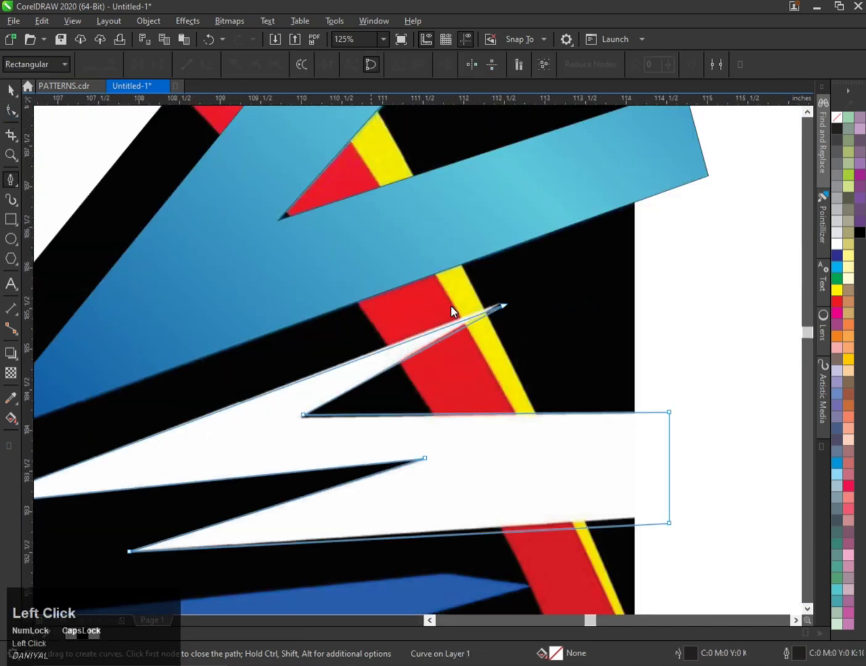
{"action": "left_click_drag", "start_coordinate": [477, 270], "coordinate": [518, 348]}
{"action": "scroll", "coordinate": [505, 298], "scroll_direction": "up", "scroll_amount": 2}
{"action": "left_click_drag", "start_coordinate": [494, 291], "coordinate": [495, 279]}
{"action": "scroll", "coordinate": [495, 280], "scroll_direction": "down", "scroll_amount": 2}
{"action": "scroll", "coordinate": [298, 414], "scroll_direction": "up", "scroll_amount": 3}
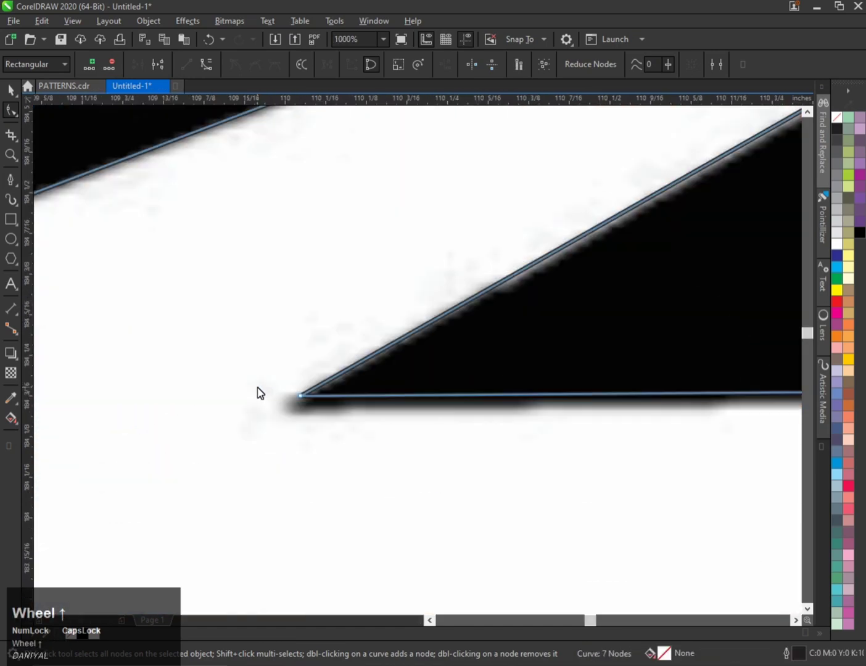
{"action": "left_click_drag", "start_coordinate": [295, 395], "coordinate": [294, 406]}
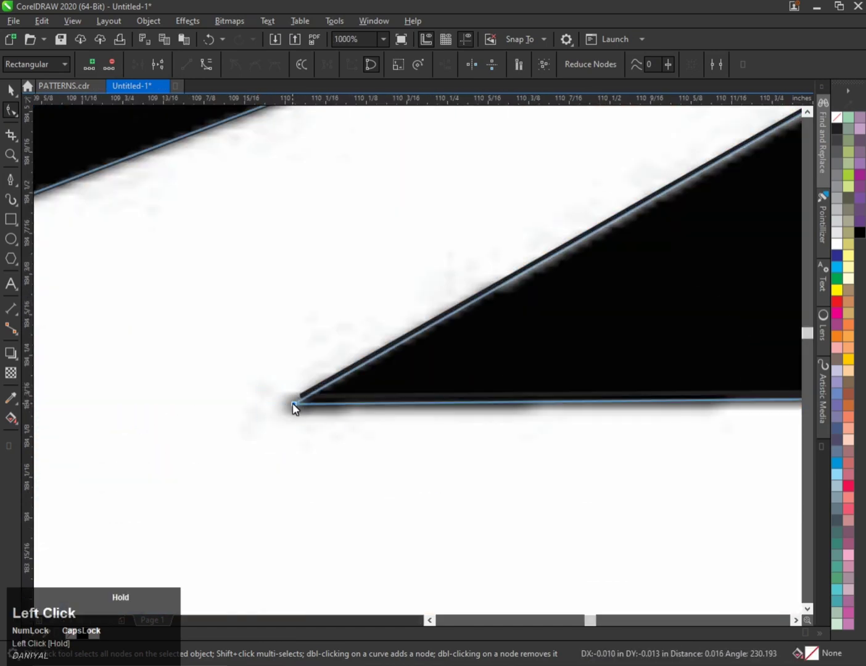
{"action": "scroll", "coordinate": [293, 405], "scroll_direction": "down", "scroll_amount": 3}
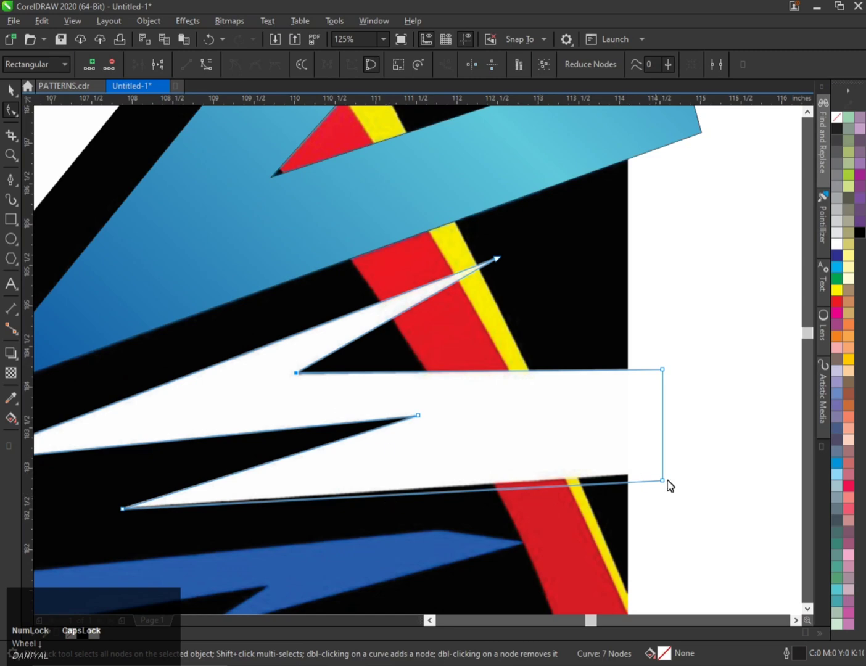
{"action": "scroll", "coordinate": [669, 484], "scroll_direction": "up", "scroll_amount": 1}
{"action": "left_click_drag", "start_coordinate": [606, 488], "coordinate": [603, 471]}
{"action": "scroll", "coordinate": [603, 471], "scroll_direction": "down", "scroll_amount": 2}
Fill the zigzag shape with white and remove its outline.
{"action": "key", "text": "ctrl+space"}
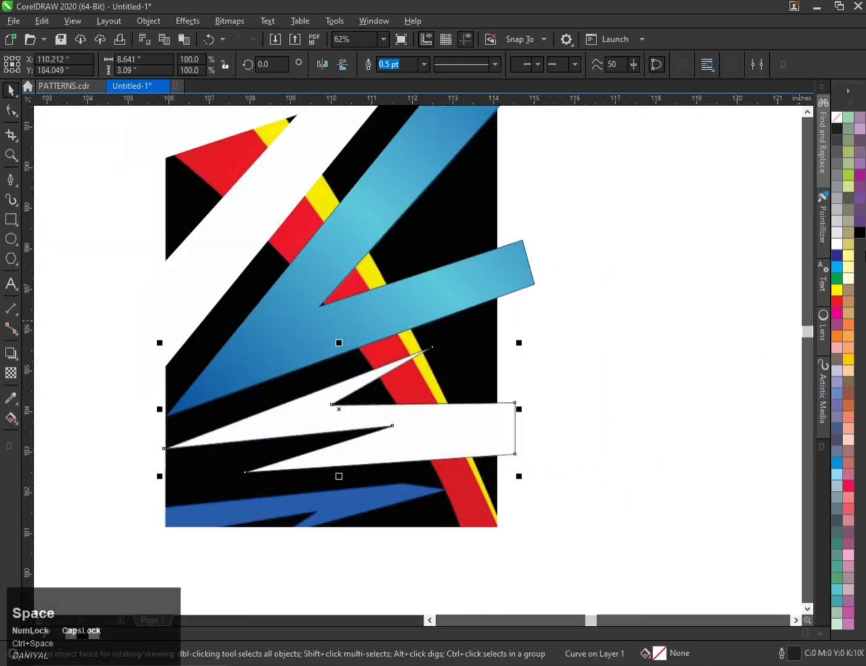
{"action": "left_click", "coordinate": [837, 302]}
{"action": "left_click", "coordinate": [834, 244]}
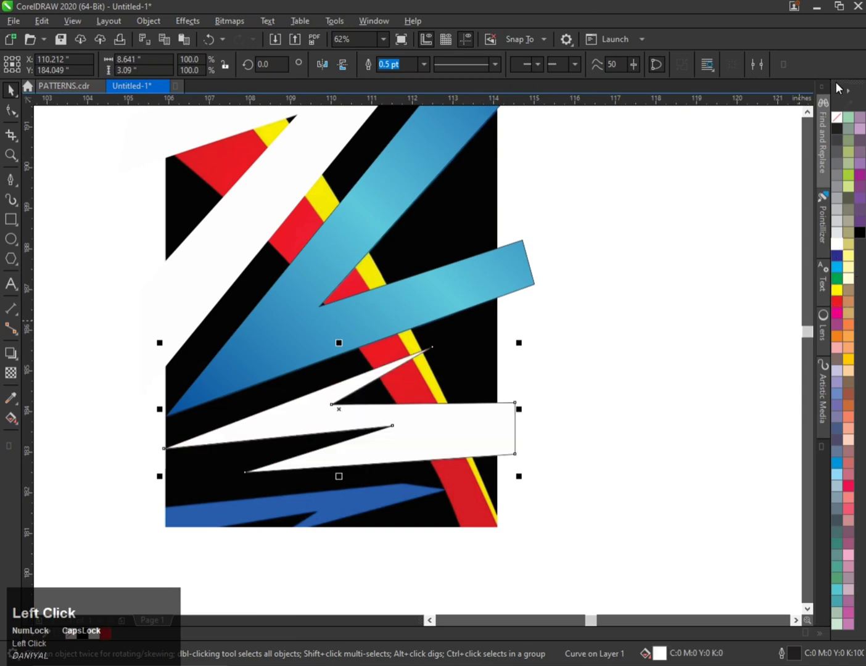
{"action": "right_click", "coordinate": [836, 117]}
Trace the blue arrow shape at the artwork's lower edge with the Pen tool as a closed path.
{"action": "scroll", "coordinate": [208, 448], "scroll_direction": "down", "scroll_amount": 1}
{"action": "scroll", "coordinate": [208, 457], "scroll_direction": "up", "scroll_amount": 2}
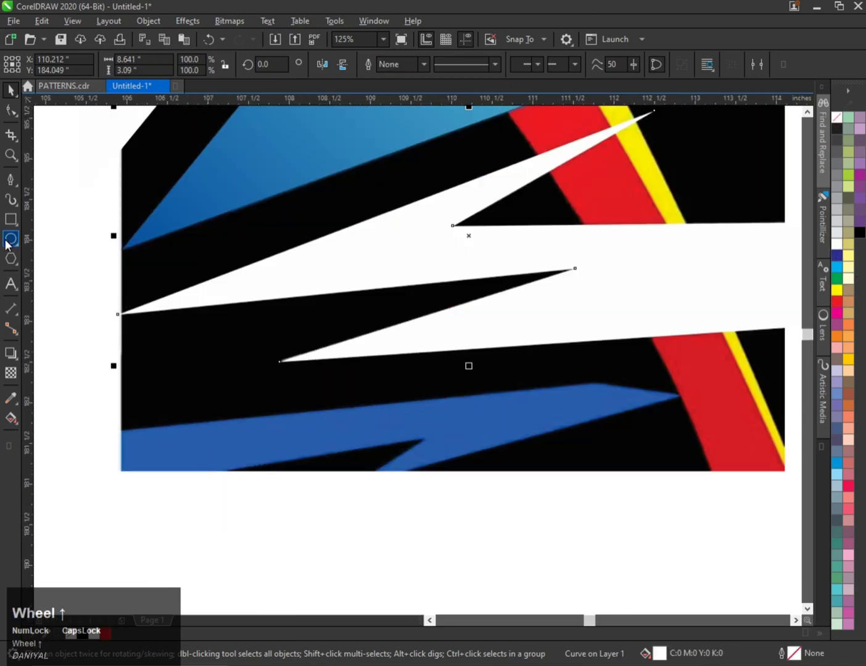
{"action": "left_click", "coordinate": [10, 178]}
{"action": "left_click", "coordinate": [678, 395]}
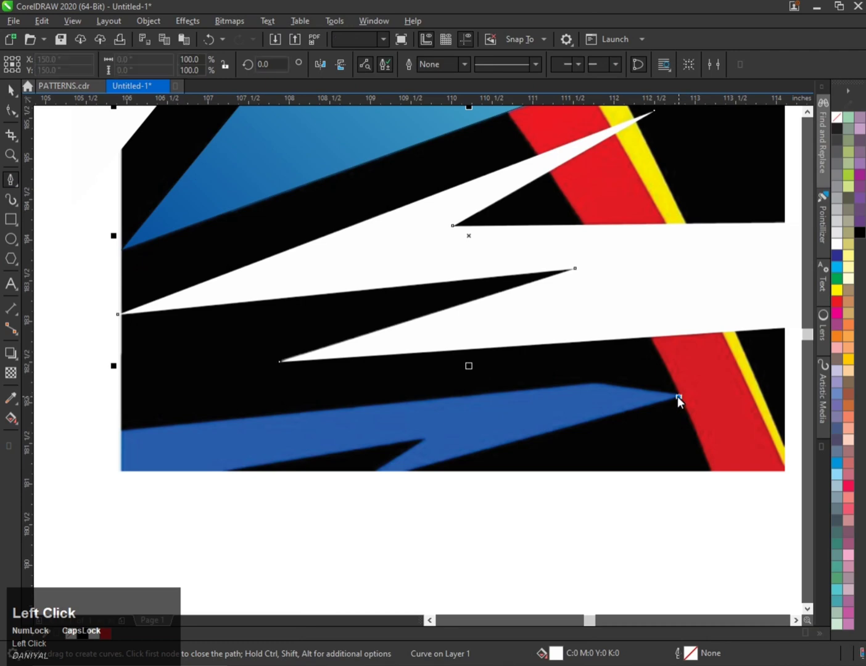
{"action": "scroll", "coordinate": [617, 385], "scroll_direction": "up", "scroll_amount": 1}
{"action": "left_click", "coordinate": [567, 379]}
{"action": "scroll", "coordinate": [663, 381], "scroll_direction": "down", "scroll_amount": 1}
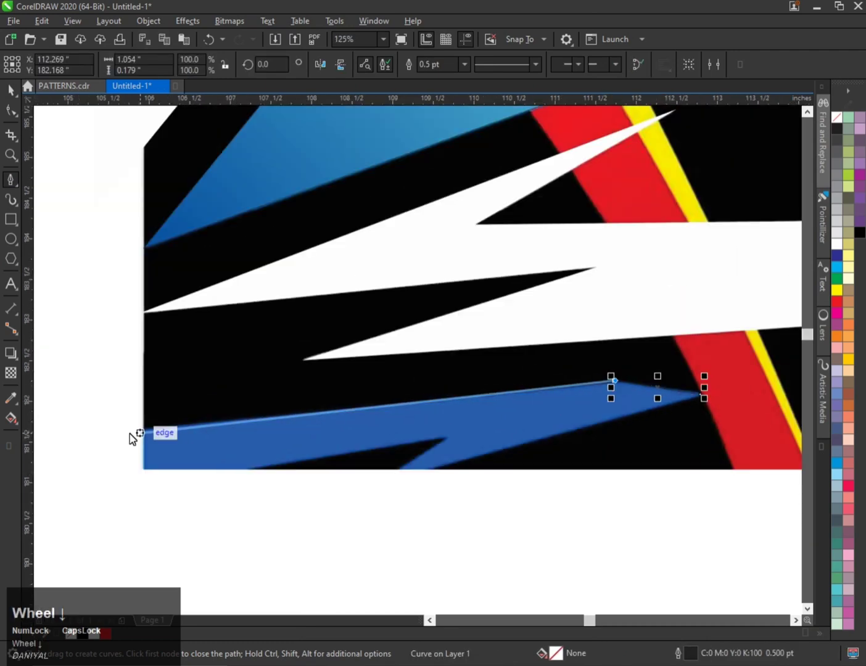
{"action": "left_click", "coordinate": [121, 434]}
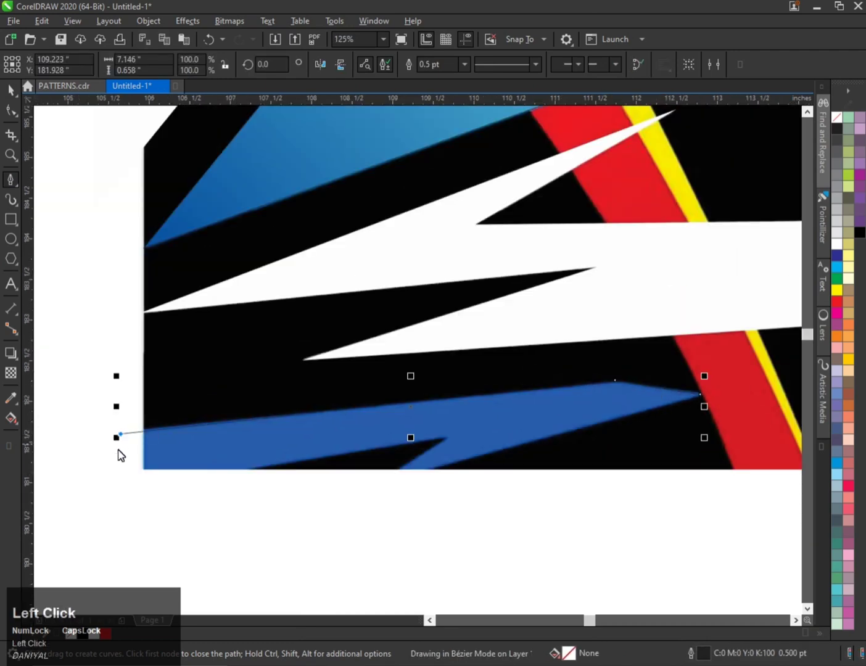
{"action": "left_click", "coordinate": [121, 493]}
{"action": "left_click", "coordinate": [446, 438]}
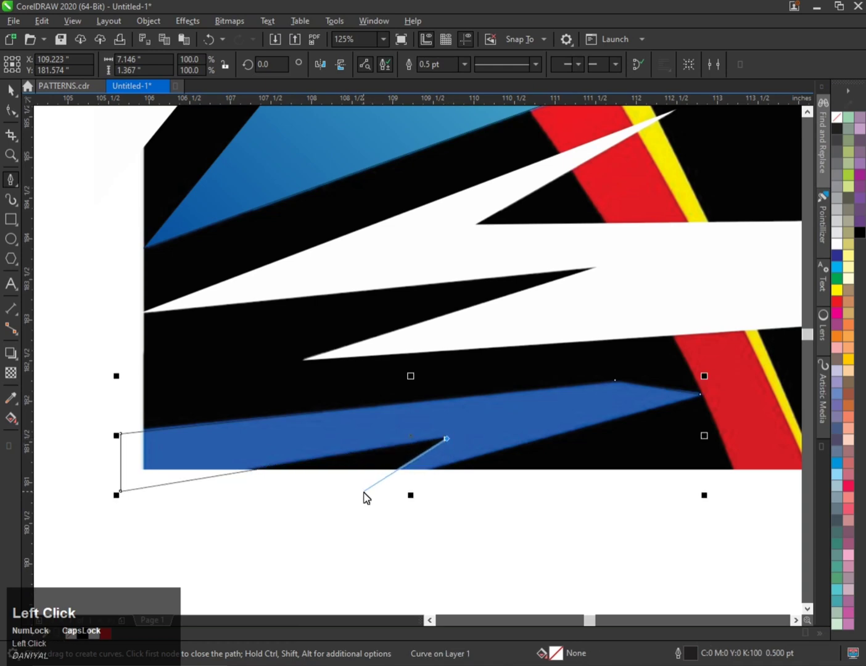
{"action": "left_click", "coordinate": [364, 493]}
{"action": "left_click", "coordinate": [701, 394]}
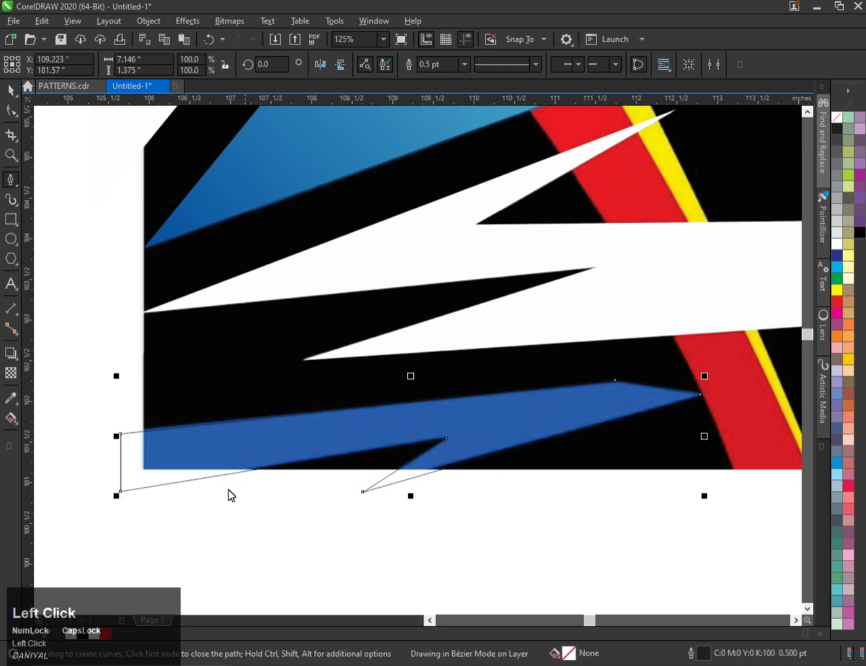
Fill the blue arrow with the blue sampled from the artwork with the eyedropper and remove its outline.
{"action": "scroll", "coordinate": [230, 495], "scroll_direction": "down", "scroll_amount": 2}
{"action": "left_click", "coordinate": [9, 400]}
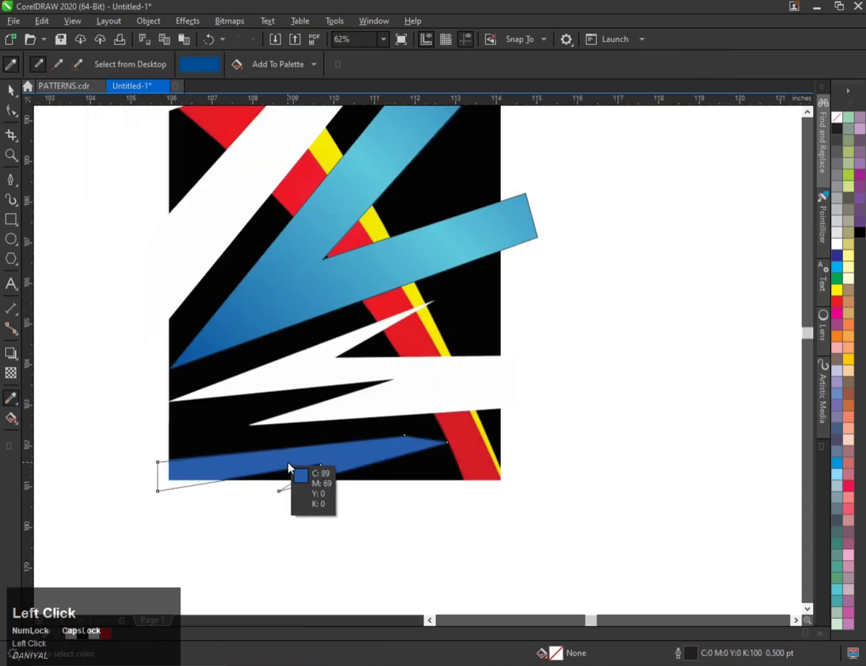
{"action": "left_click", "coordinate": [287, 462]}
{"action": "left_click", "coordinate": [287, 454]}
{"action": "key", "text": "space"}
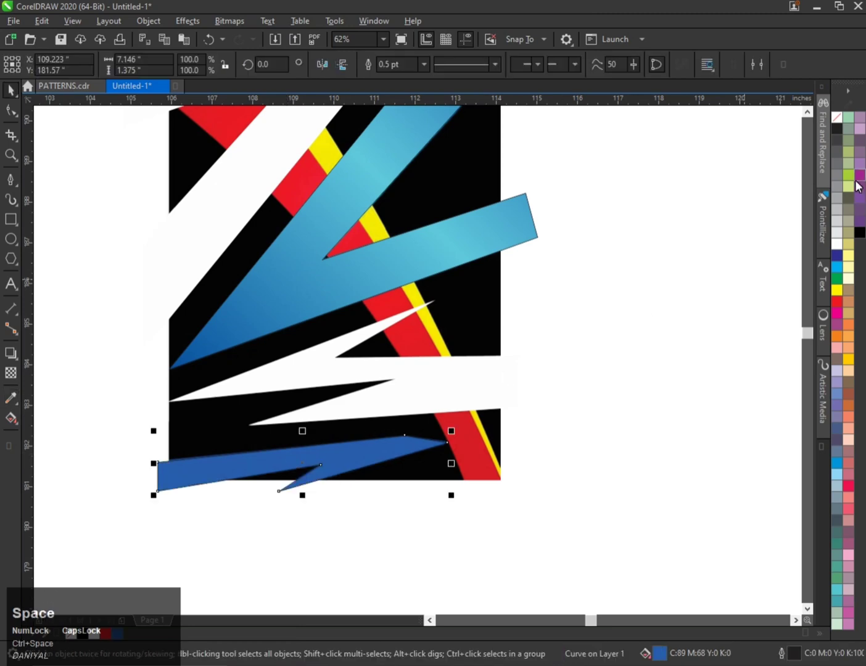
{"action": "right_click", "coordinate": [835, 124]}
Trace the small blue triangle at the artwork's upper left with the Pen tool as a closed three-node path.
{"action": "scroll", "coordinate": [293, 370], "scroll_direction": "down", "scroll_amount": 1}
{"action": "scroll", "coordinate": [248, 177], "scroll_direction": "up", "scroll_amount": 1}
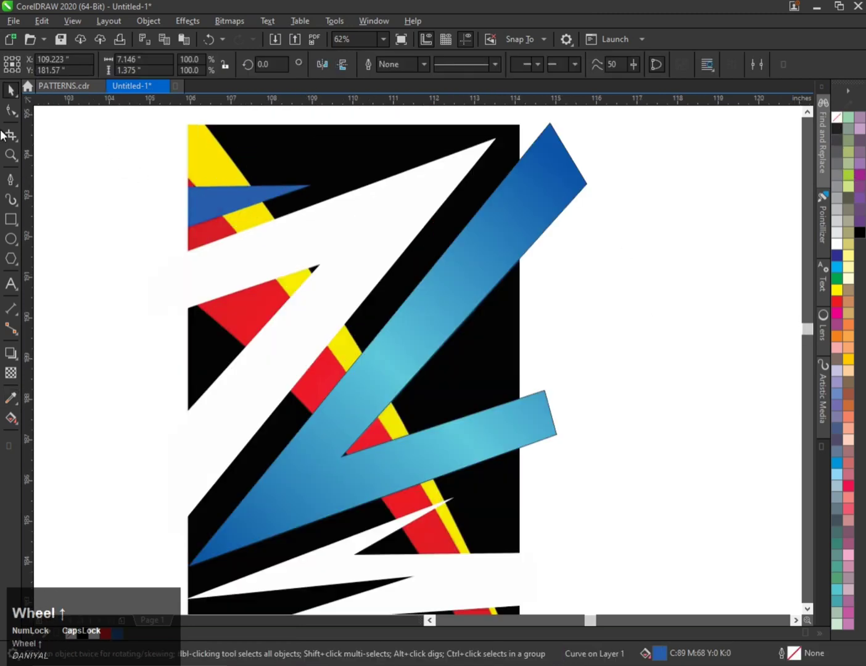
{"action": "left_click", "coordinate": [10, 178]}
{"action": "scroll", "coordinate": [568, 267], "scroll_direction": "up", "scroll_amount": 2}
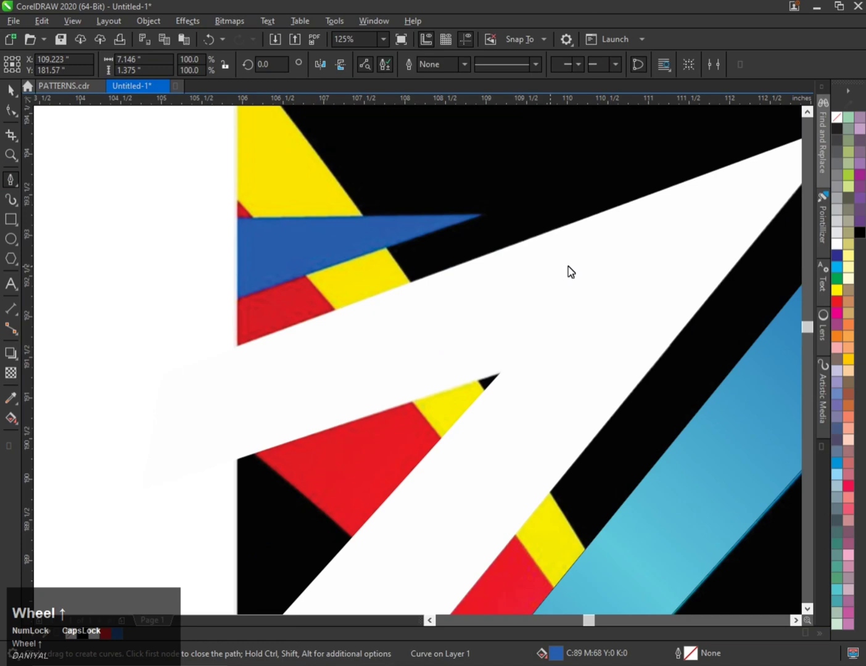
{"action": "left_click", "coordinate": [479, 214]}
{"action": "left_click", "coordinate": [157, 326]}
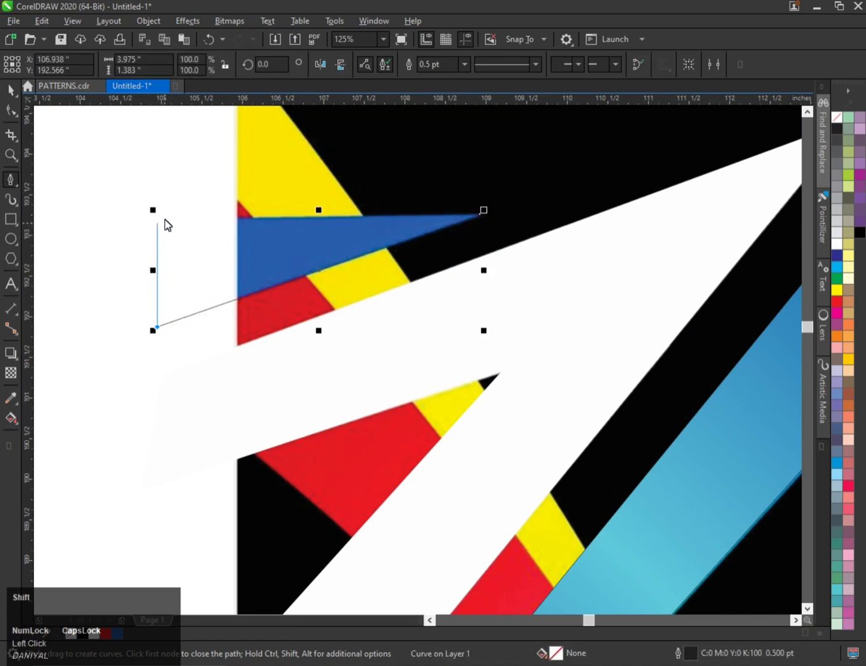
{"action": "left_click", "coordinate": [163, 217], "text": "shift"}
{"action": "left_click", "coordinate": [483, 214]}
Fill the triangle with the sampled blue C89 M68 Y0 K0 and remove its outline.
{"action": "key", "text": "ctrl+space"}
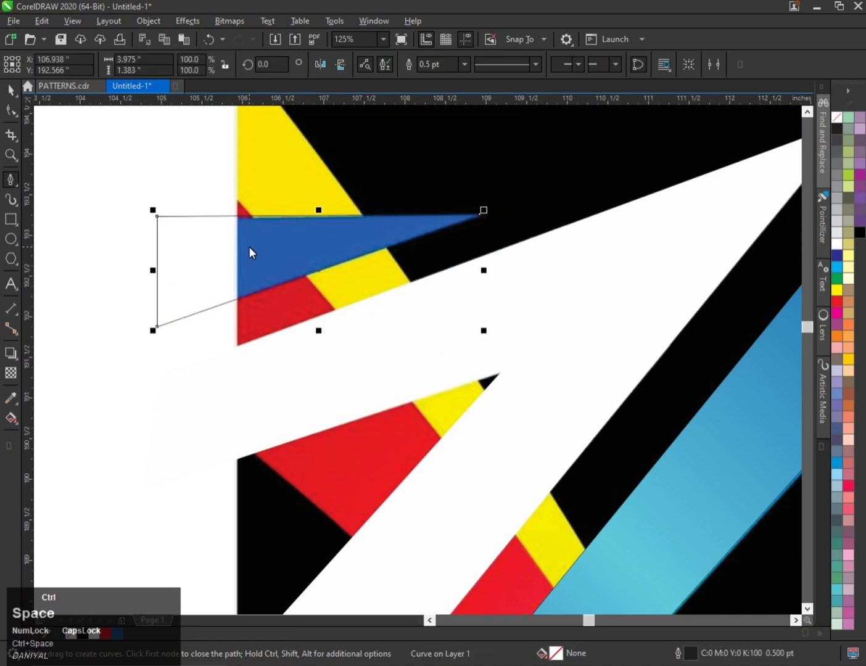
{"action": "left_click", "coordinate": [10, 111]}
{"action": "scroll", "coordinate": [149, 219], "scroll_direction": "up", "scroll_amount": 2}
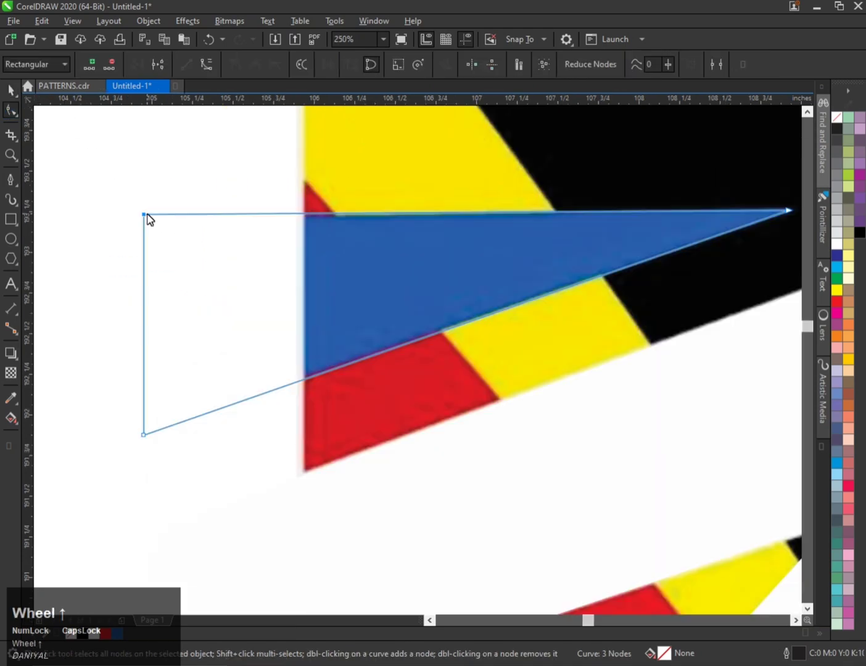
{"action": "scroll", "coordinate": [172, 230], "scroll_direction": "down", "scroll_amount": 4}
{"action": "key", "text": "ctrl+space"}
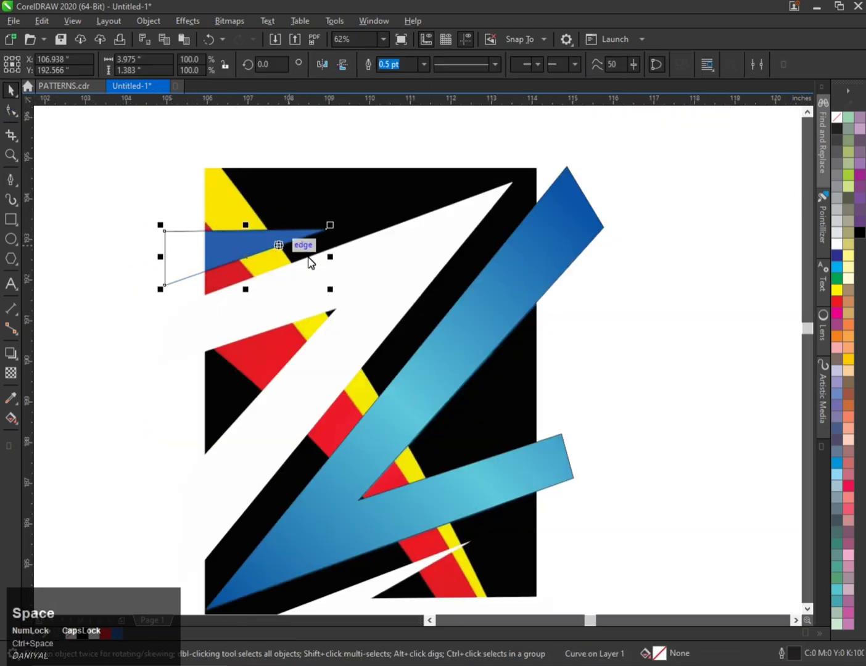
{"action": "left_click", "coordinate": [119, 633]}
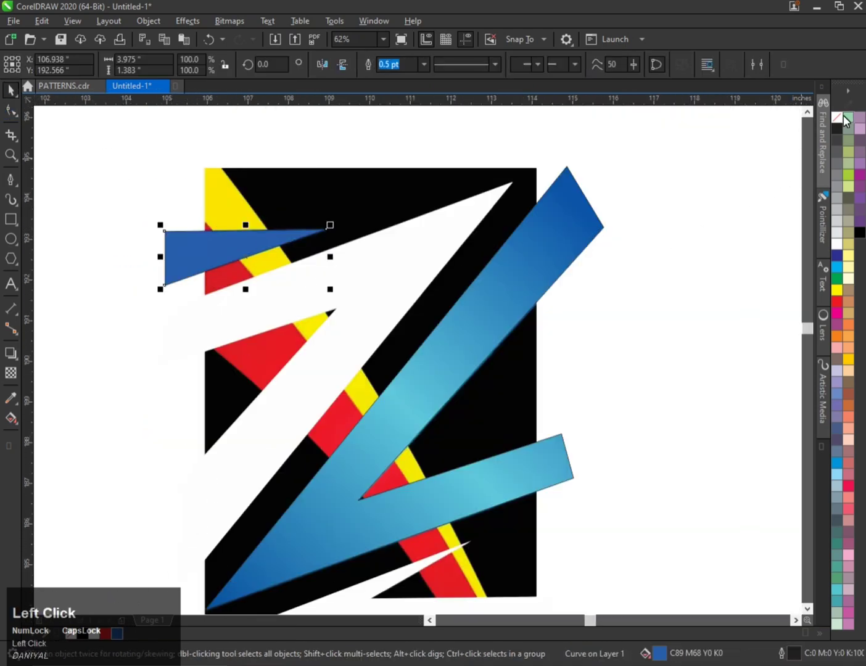
{"action": "right_click", "coordinate": [843, 117]}
{"action": "scroll", "coordinate": [211, 189], "scroll_direction": "down", "scroll_amount": 2}
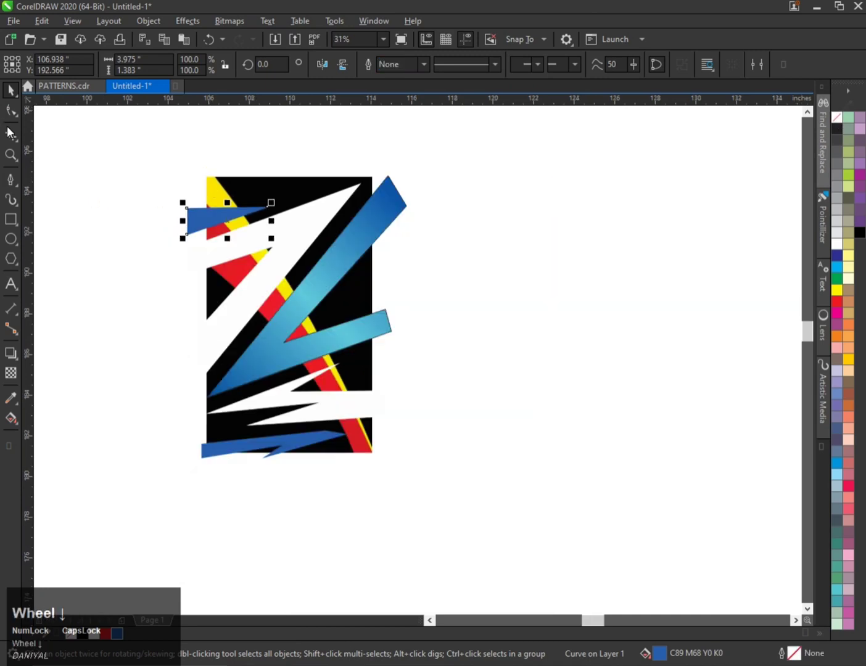
{"action": "left_click", "coordinate": [10, 180]}
{"action": "scroll", "coordinate": [227, 204], "scroll_direction": "up", "scroll_amount": 2}
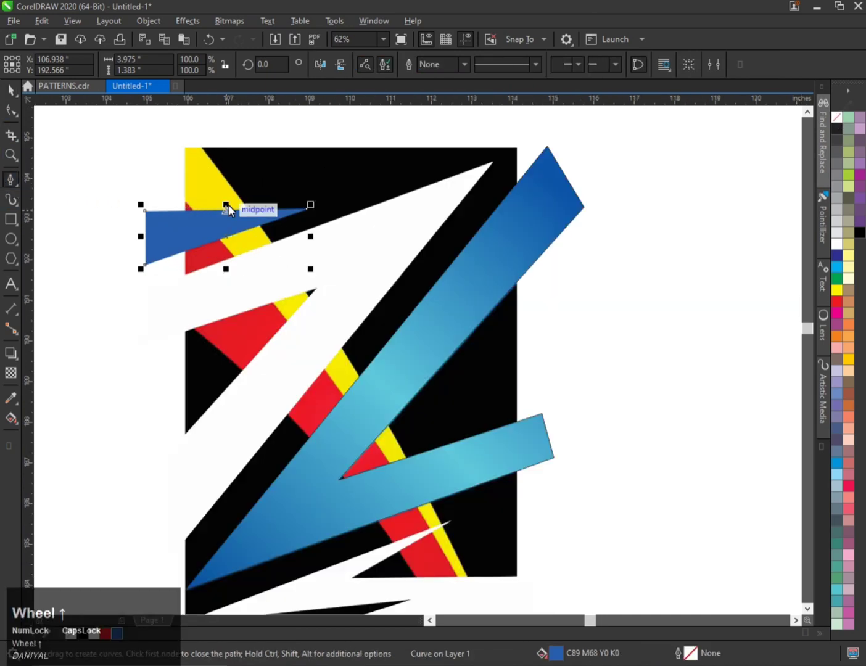
Trace a large five-node closed shape with the Pen tool from the artwork's upper left down along the red band to its lower edge.
{"action": "scroll", "coordinate": [193, 130], "scroll_direction": "down", "scroll_amount": 2}
{"action": "left_click", "coordinate": [195, 129]}
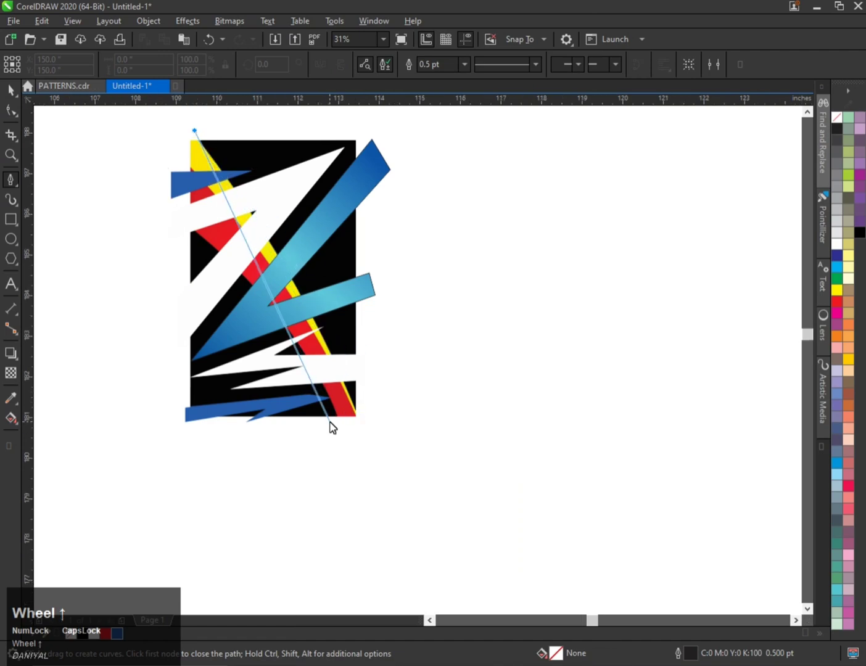
{"action": "scroll", "coordinate": [331, 423], "scroll_direction": "up", "scroll_amount": 4}
{"action": "left_click", "coordinate": [457, 412]}
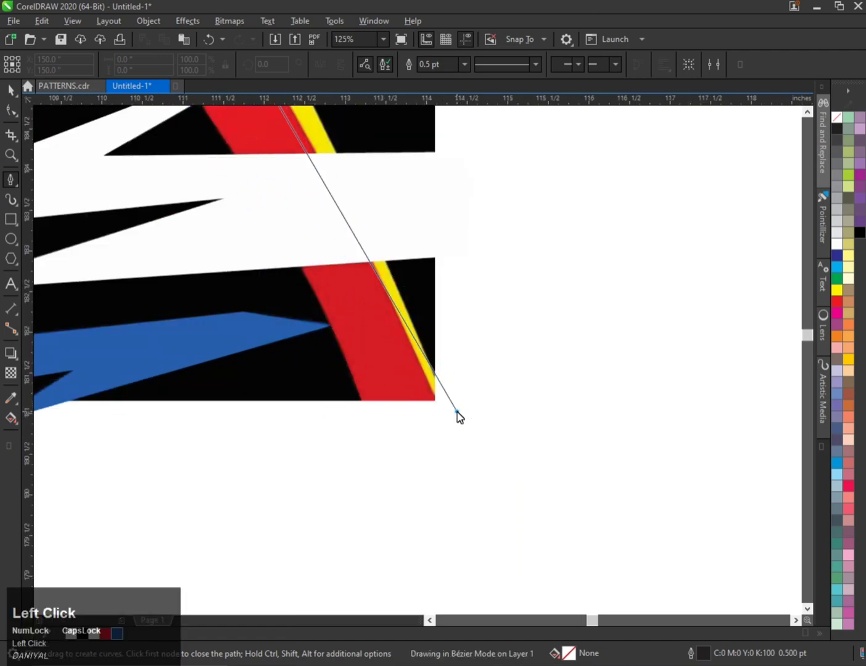
{"action": "left_click", "coordinate": [376, 439]}
{"action": "scroll", "coordinate": [380, 447], "scroll_direction": "down", "scroll_amount": 2}
{"action": "scroll", "coordinate": [385, 459], "scroll_direction": "down", "scroll_amount": 2}
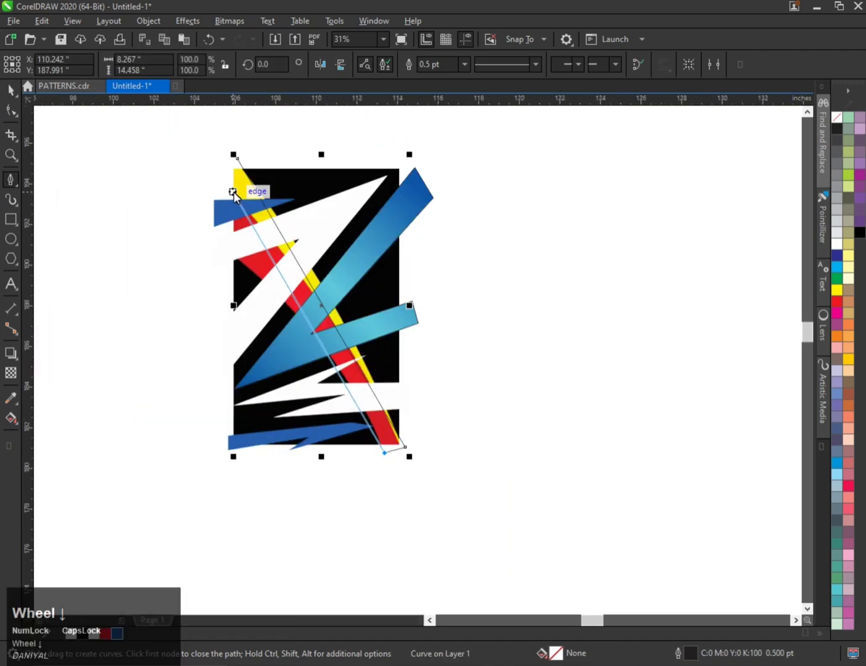
{"action": "scroll", "coordinate": [225, 192], "scroll_direction": "up", "scroll_amount": 2}
{"action": "left_click", "coordinate": [182, 318]}
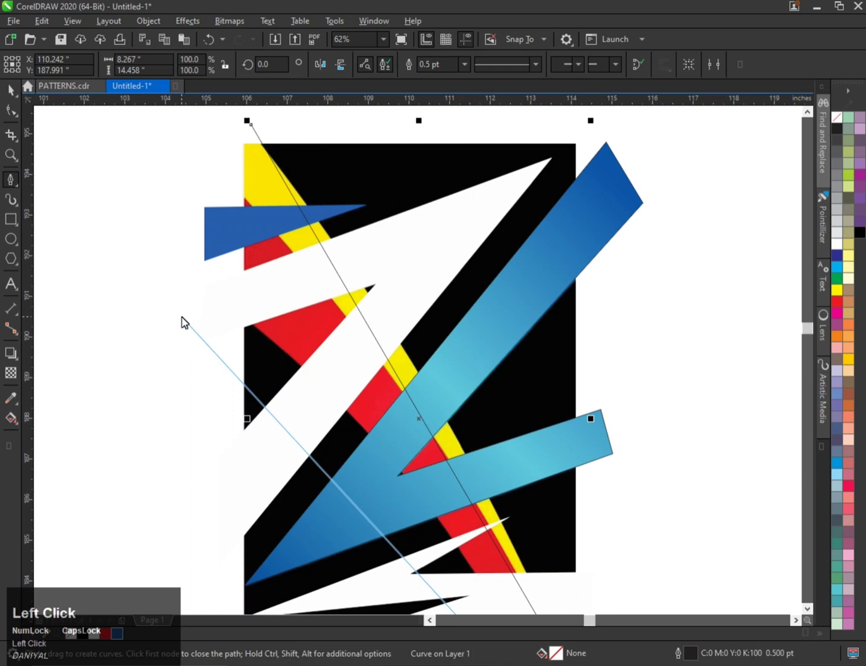
{"action": "left_click", "coordinate": [194, 134]}
{"action": "left_click", "coordinate": [250, 126]}
Convert all the shape's segments to curves and bend its left and diagonal edges to follow the curved red band.
{"action": "scroll", "coordinate": [284, 197], "scroll_direction": "down", "scroll_amount": 2}
{"action": "left_click", "coordinate": [10, 111]}
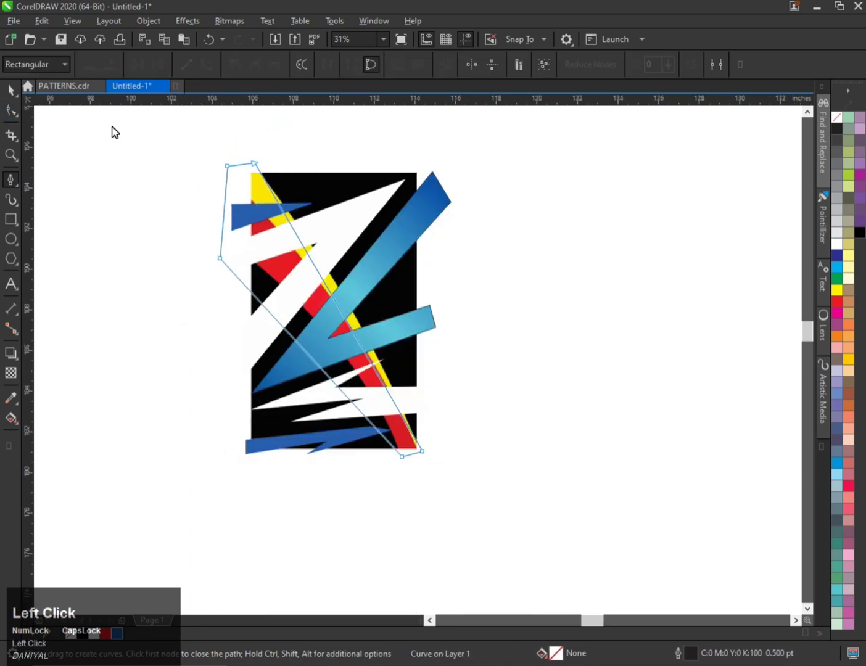
{"action": "left_click_drag", "start_coordinate": [180, 131], "coordinate": [451, 457]}
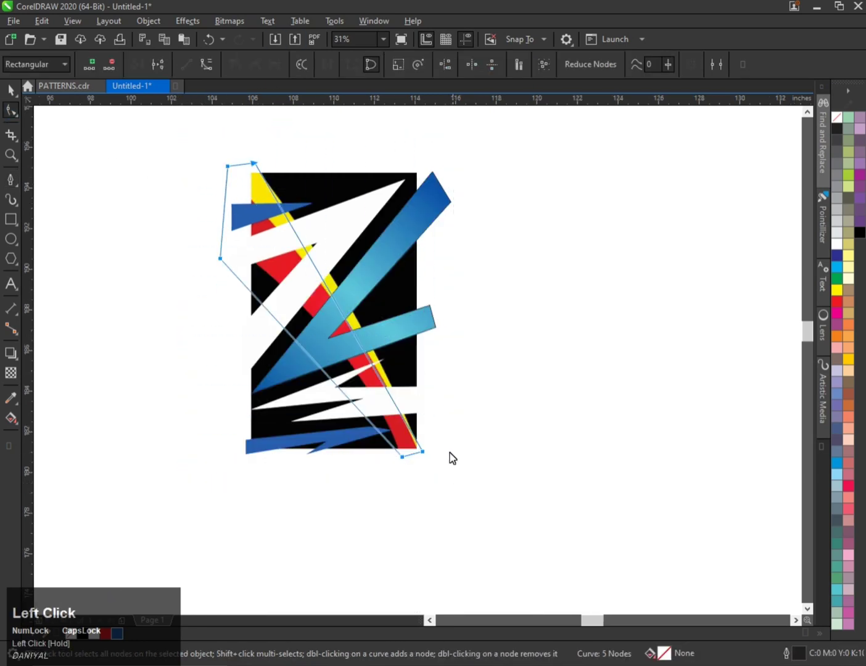
{"action": "left_click", "coordinate": [207, 64]}
{"action": "scroll", "coordinate": [255, 299], "scroll_direction": "up", "scroll_amount": 2}
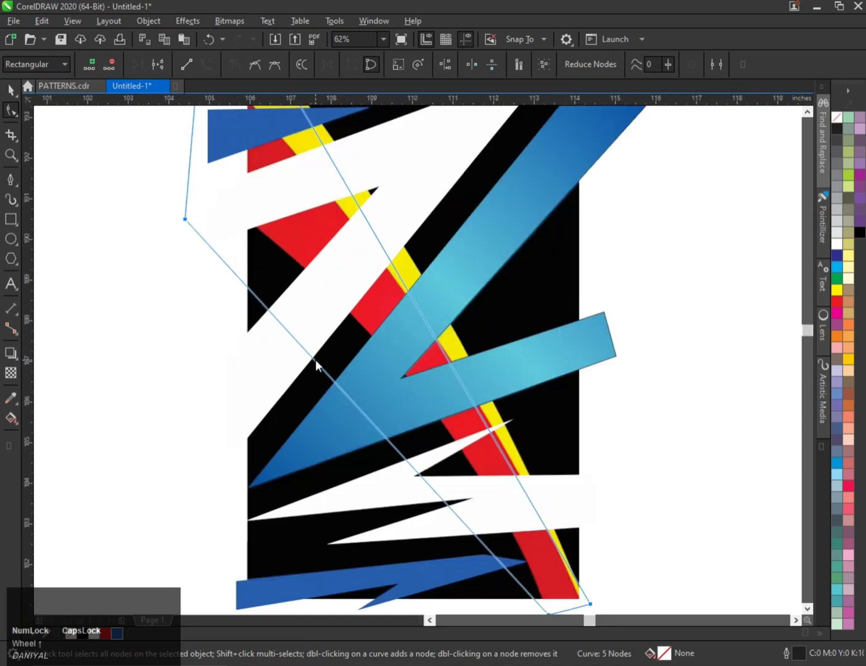
{"action": "left_click_drag", "start_coordinate": [315, 359], "coordinate": [264, 290]}
{"action": "scroll", "coordinate": [262, 291], "scroll_direction": "down", "scroll_amount": 2}
{"action": "scroll", "coordinate": [229, 251], "scroll_direction": "up", "scroll_amount": 2}
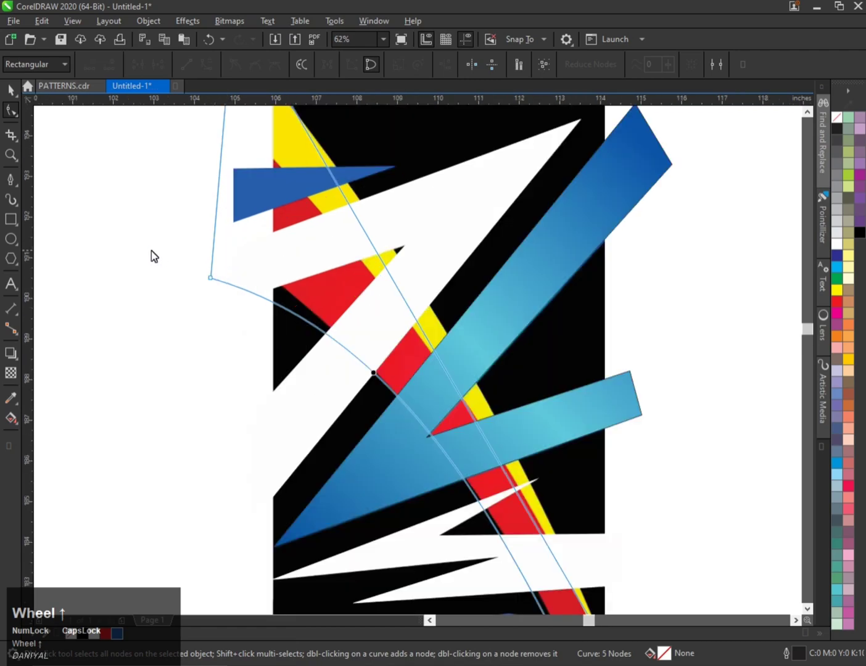
{"action": "left_click_drag", "start_coordinate": [210, 278], "coordinate": [189, 249]}
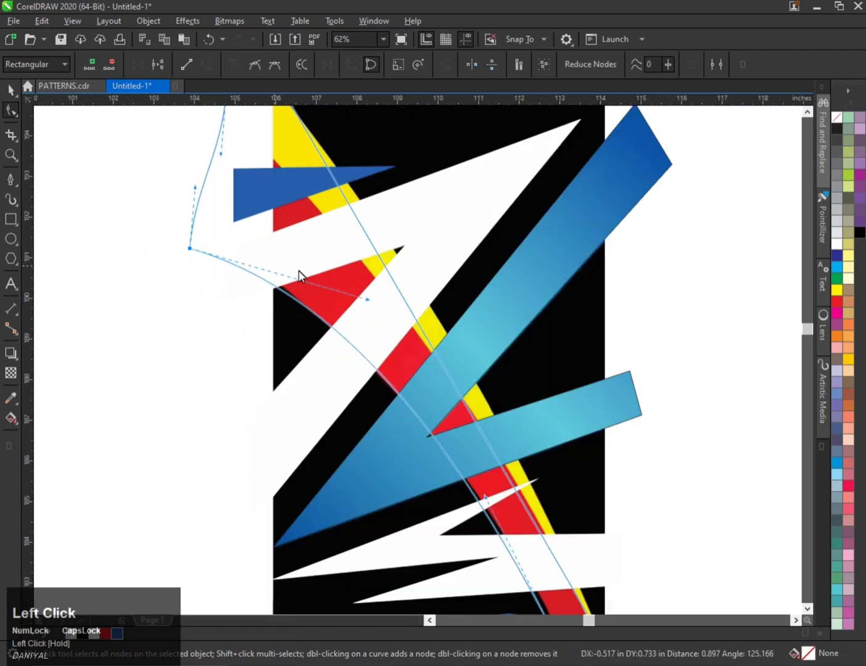
{"action": "scroll", "coordinate": [247, 363], "scroll_direction": "down", "scroll_amount": 1}
{"action": "scroll", "coordinate": [378, 477], "scroll_direction": "up", "scroll_amount": 1}
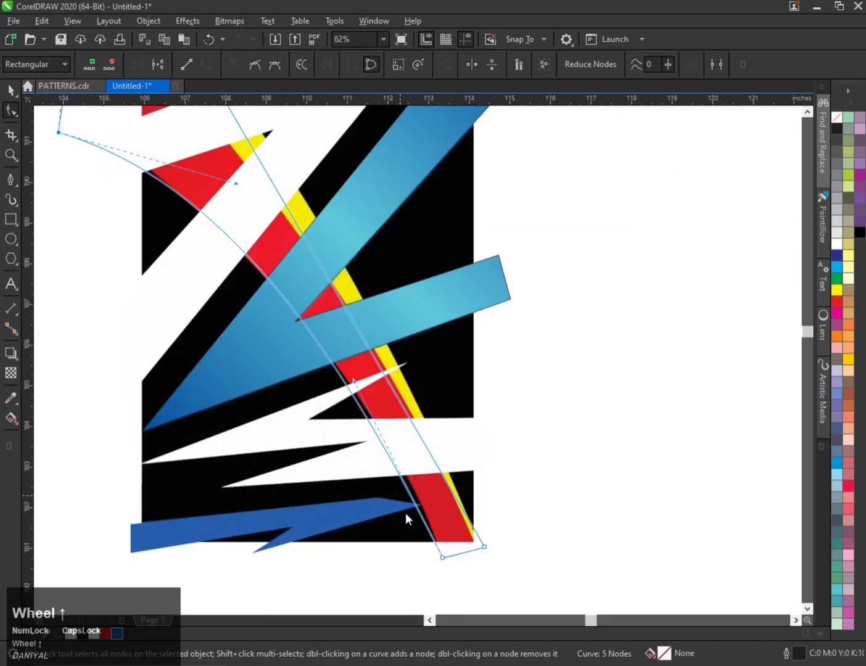
{"action": "scroll", "coordinate": [425, 541], "scroll_direction": "up", "scroll_amount": 2}
{"action": "scroll", "coordinate": [424, 540], "scroll_direction": "down", "scroll_amount": 2}
{"action": "scroll", "coordinate": [349, 423], "scroll_direction": "up", "scroll_amount": 1}
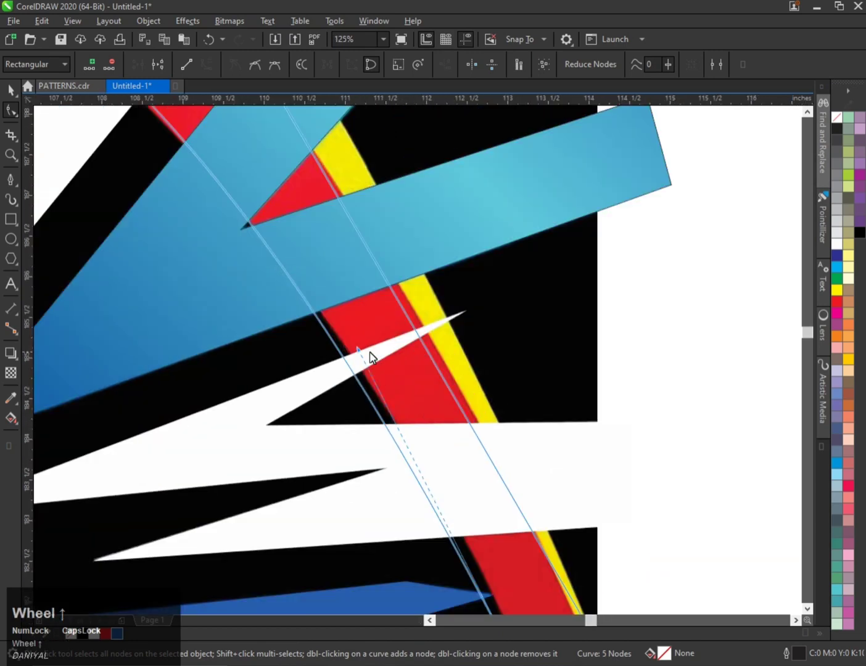
{"action": "left_click_drag", "start_coordinate": [363, 354], "coordinate": [387, 356]}
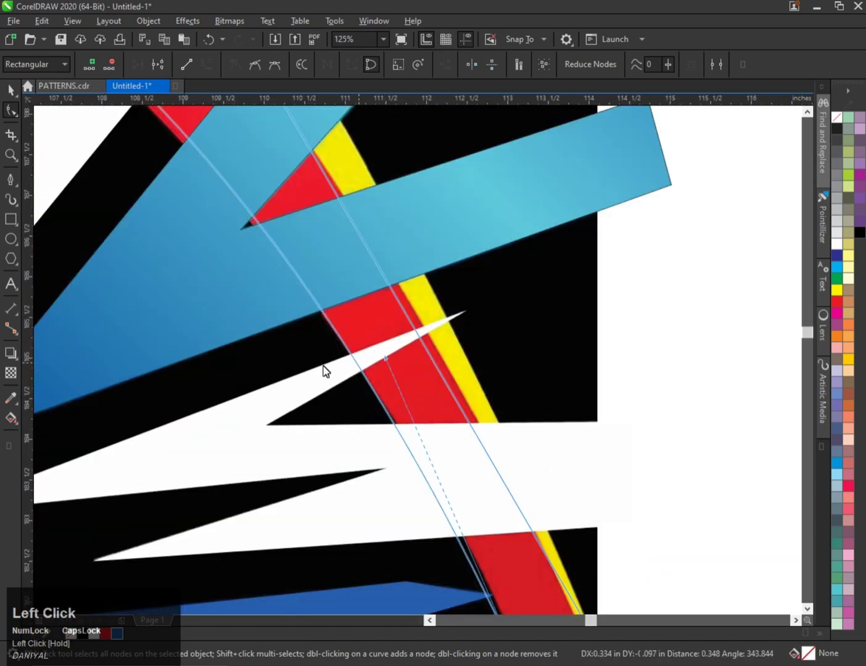
{"action": "scroll", "coordinate": [288, 373], "scroll_direction": "down", "scroll_amount": 1}
{"action": "scroll", "coordinate": [426, 572], "scroll_direction": "up", "scroll_amount": 2}
{"action": "scroll", "coordinate": [406, 547], "scroll_direction": "down", "scroll_amount": 1}
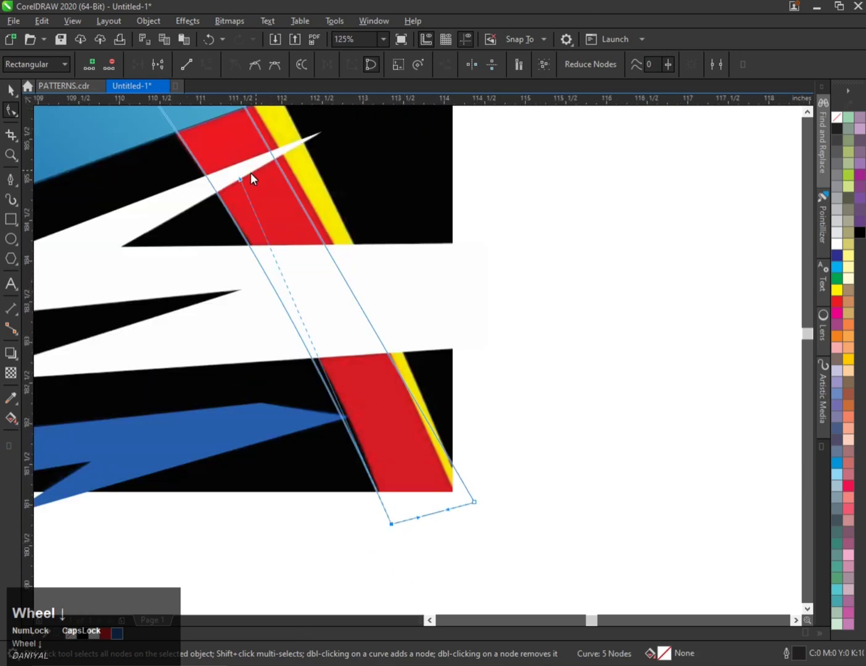
{"action": "left_click_drag", "start_coordinate": [240, 184], "coordinate": [385, 344]}
{"action": "scroll", "coordinate": [286, 188], "scroll_direction": "down", "scroll_amount": 2}
{"action": "scroll", "coordinate": [219, 153], "scroll_direction": "up", "scroll_amount": 1}
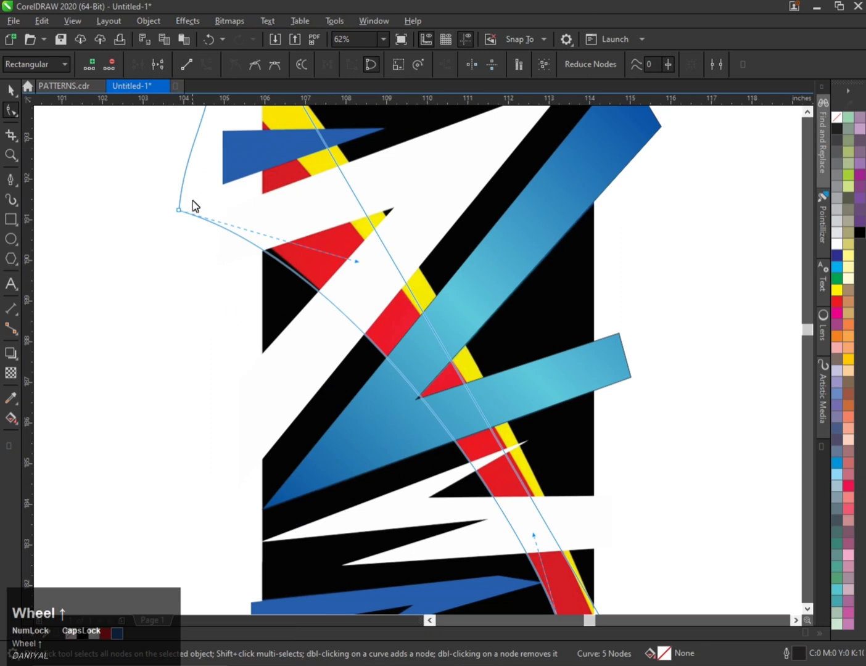
{"action": "left_click_drag", "start_coordinate": [354, 260], "coordinate": [299, 210]}
Refine the shape's lower and upper nodes and handles so its edges hug the red band's curve.
{"action": "scroll", "coordinate": [314, 347], "scroll_direction": "down", "scroll_amount": 1}
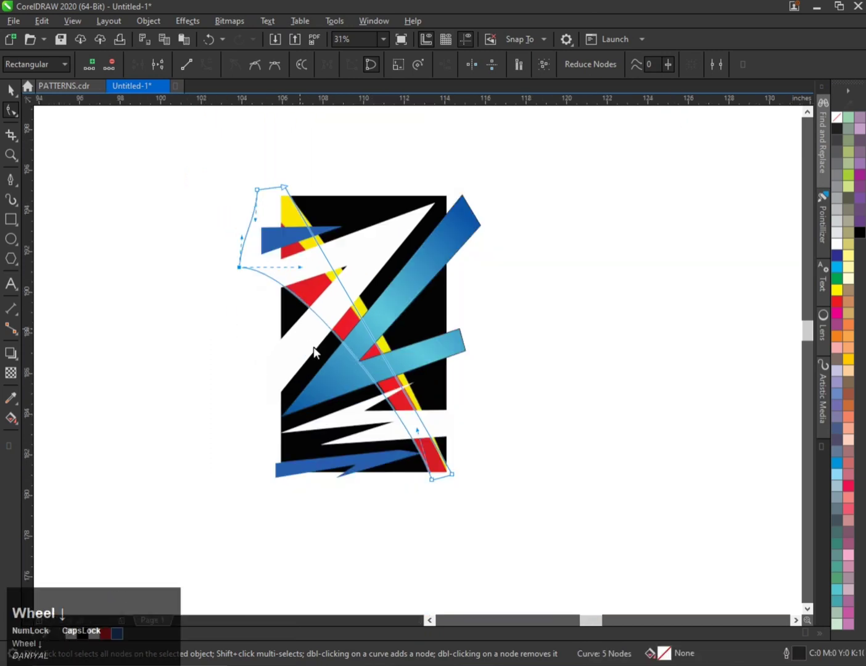
{"action": "scroll", "coordinate": [429, 415], "scroll_direction": "up", "scroll_amount": 1}
{"action": "left_click_drag", "start_coordinate": [407, 456], "coordinate": [402, 448]}
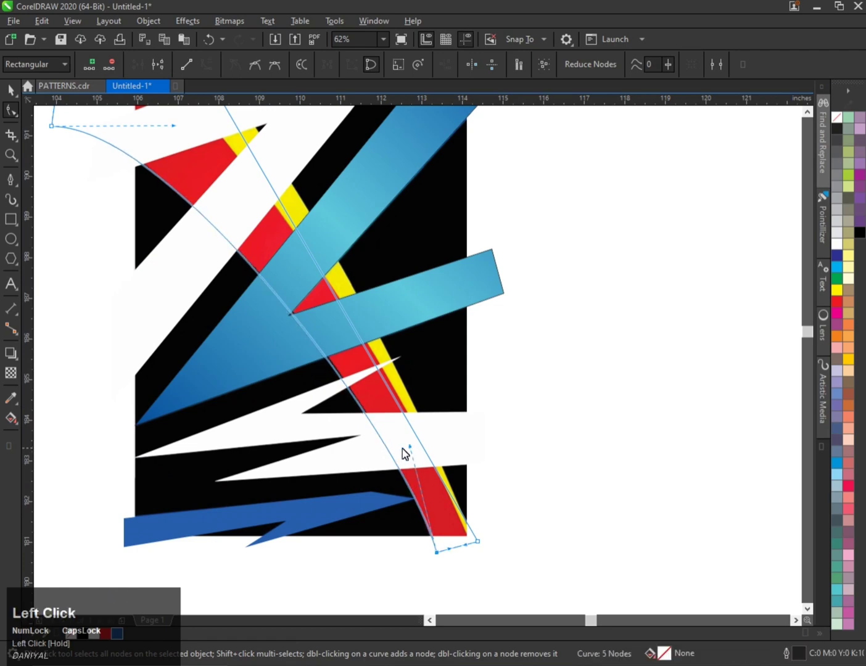
{"action": "scroll", "coordinate": [388, 413], "scroll_direction": "down", "scroll_amount": 1}
{"action": "scroll", "coordinate": [364, 378], "scroll_direction": "up", "scroll_amount": 1}
{"action": "left_click_drag", "start_coordinate": [350, 381], "coordinate": [369, 373]}
{"action": "scroll", "coordinate": [308, 283], "scroll_direction": "down", "scroll_amount": 2}
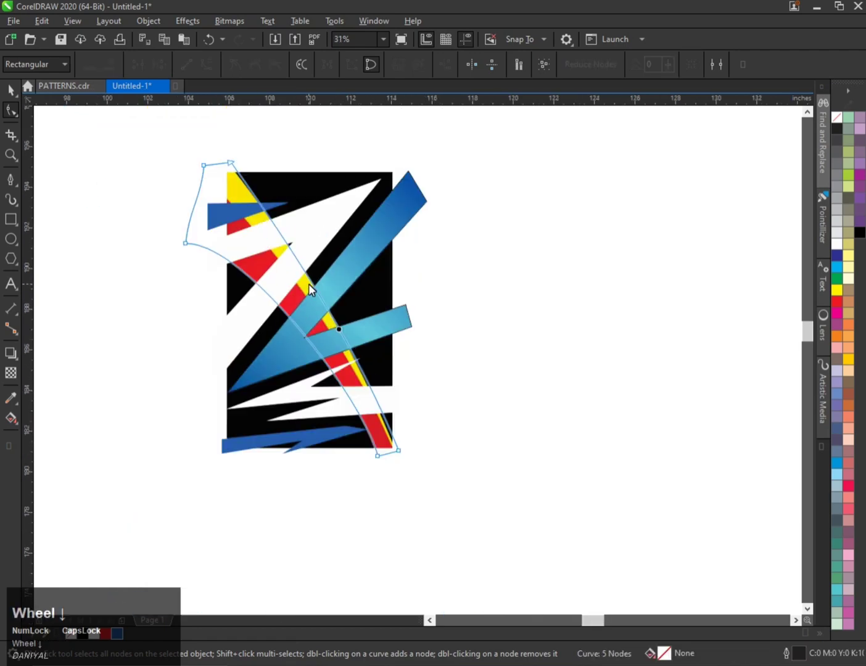
{"action": "scroll", "coordinate": [416, 444], "scroll_direction": "up", "scroll_amount": 5}
{"action": "left_click", "coordinate": [511, 396]}
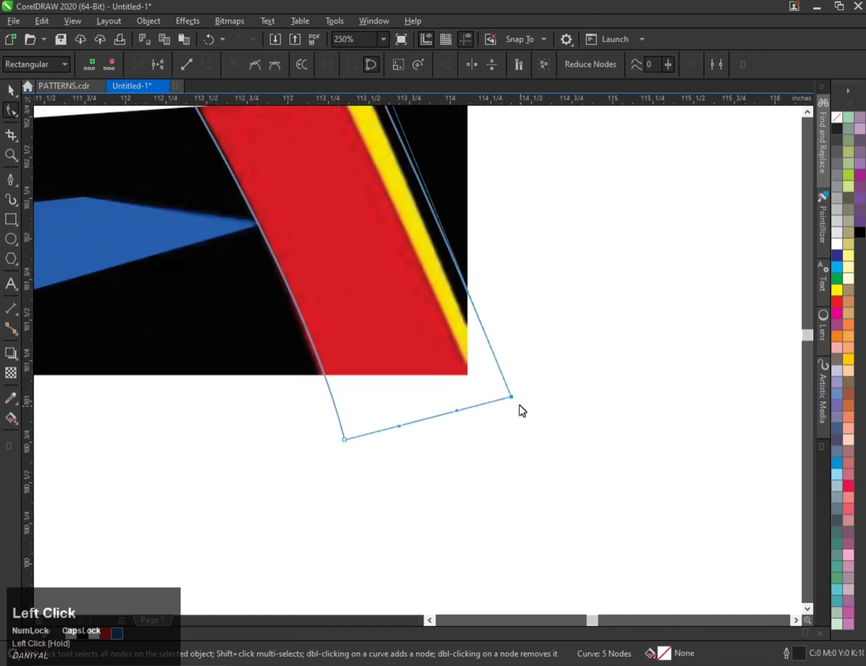
{"action": "left_click_drag", "start_coordinate": [511, 398], "coordinate": [498, 400]}
{"action": "scroll", "coordinate": [477, 423], "scroll_direction": "down", "scroll_amount": 8}
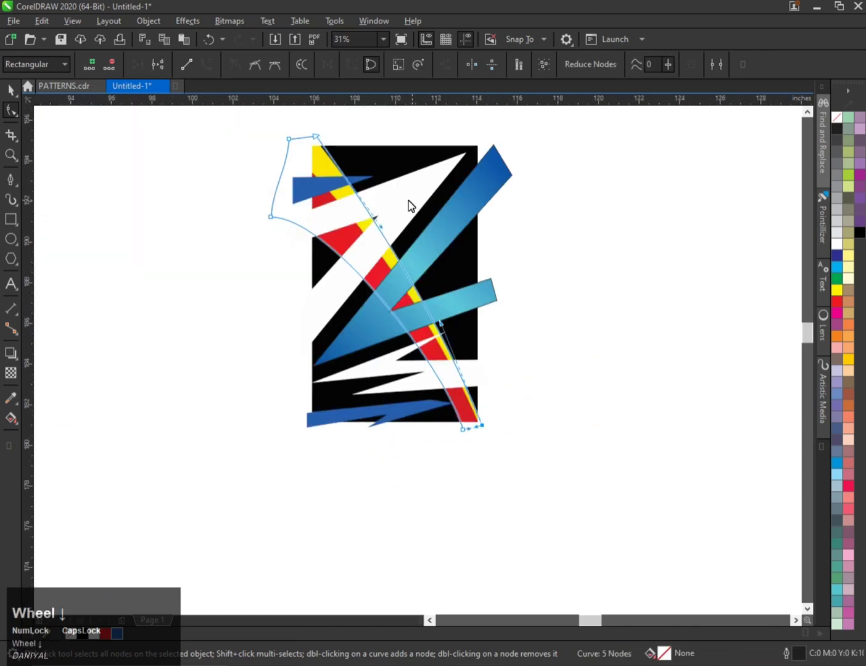
{"action": "scroll", "coordinate": [407, 205], "scroll_direction": "up", "scroll_amount": 2}
{"action": "scroll", "coordinate": [279, 310], "scroll_direction": "down", "scroll_amount": 2}
{"action": "scroll", "coordinate": [248, 206], "scroll_direction": "up", "scroll_amount": 2}
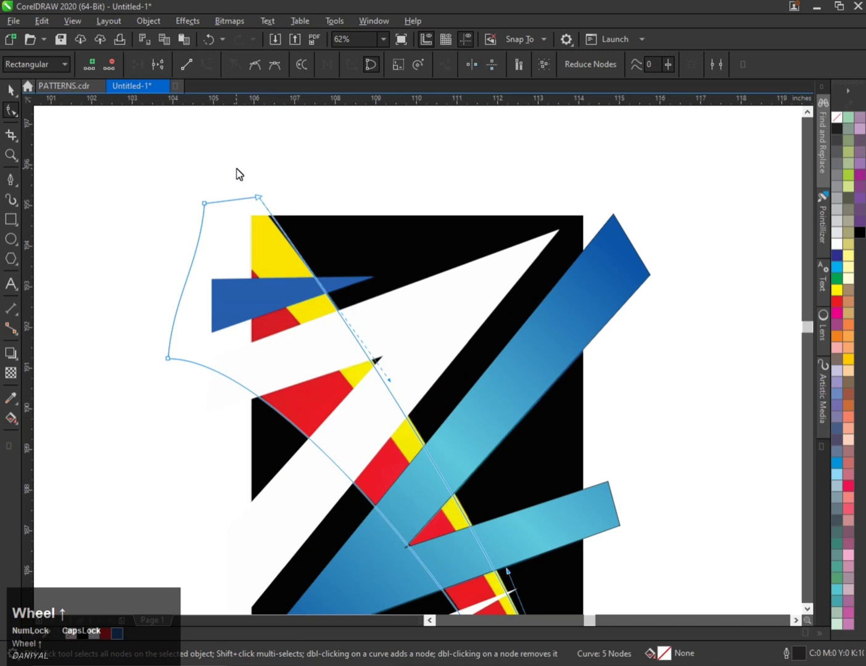
{"action": "left_click", "coordinate": [258, 198]}
{"action": "scroll", "coordinate": [257, 199], "scroll_direction": "up", "scroll_amount": 1}
{"action": "left_click_drag", "start_coordinate": [265, 199], "coordinate": [258, 201]}
{"action": "scroll", "coordinate": [258, 201], "scroll_direction": "down", "scroll_amount": 1}
{"action": "scroll", "coordinate": [385, 367], "scroll_direction": "up", "scroll_amount": 1}
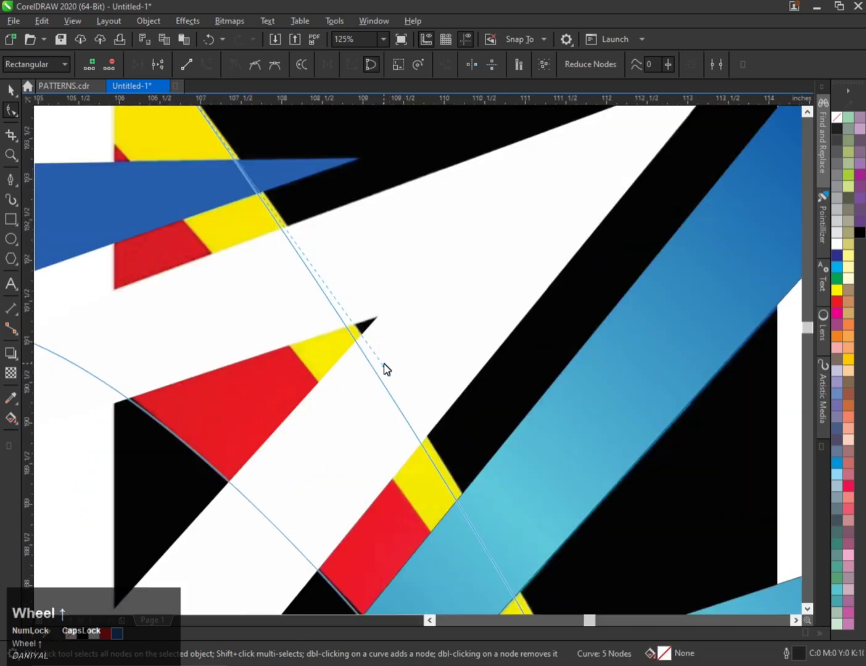
{"action": "left_click_drag", "start_coordinate": [385, 368], "coordinate": [399, 353]}
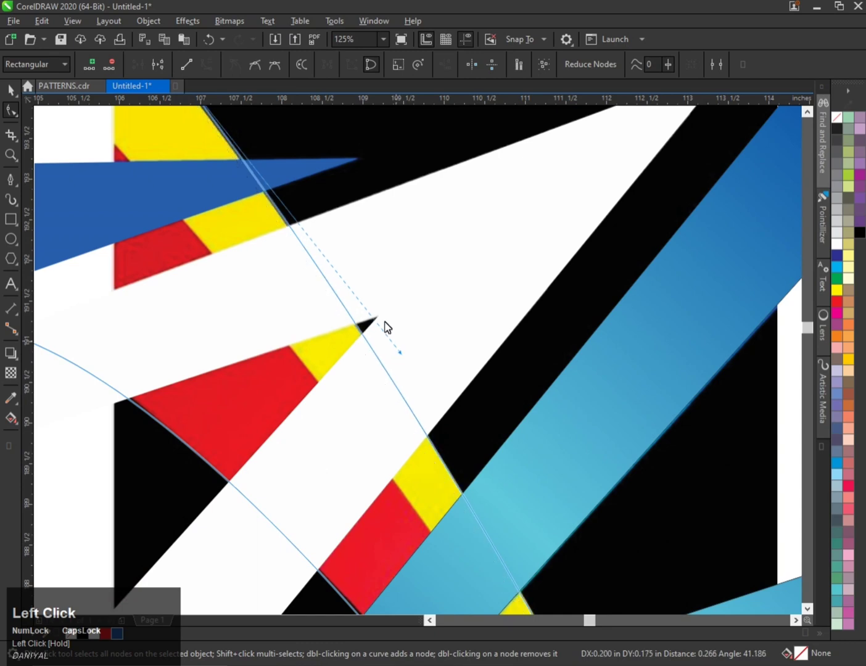
{"action": "scroll", "coordinate": [287, 255], "scroll_direction": "down", "scroll_amount": 2}
{"action": "key", "text": "ctrl+space"}
{"action": "scroll", "coordinate": [275, 249], "scroll_direction": "up", "scroll_amount": 1}
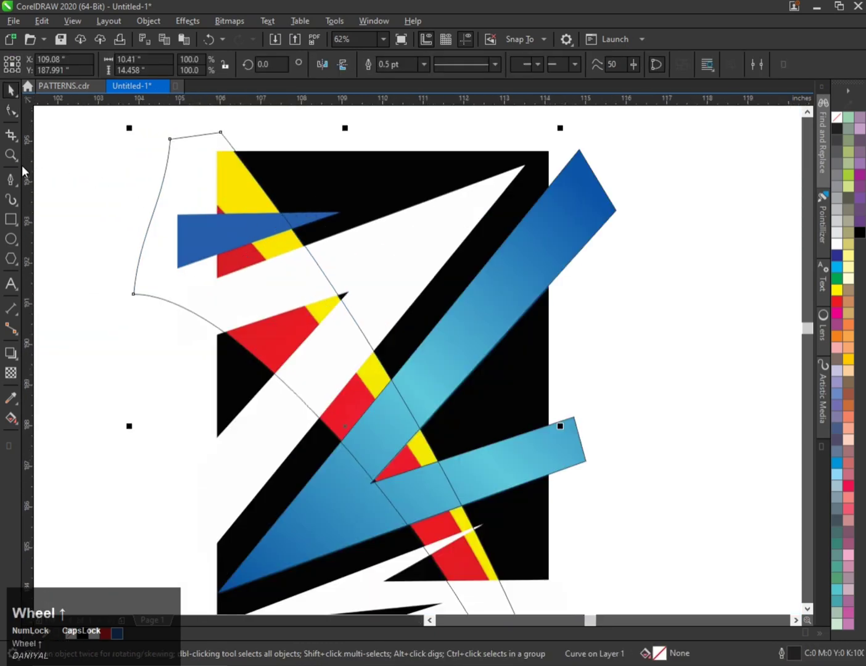
Trace a four-node closed band along the yellow stripe with the Pen tool, from upper left to lower right.
{"action": "left_click", "coordinate": [10, 178]}
{"action": "left_click", "coordinate": [155, 128]}
{"action": "scroll", "coordinate": [219, 186], "scroll_direction": "down", "scroll_amount": 1}
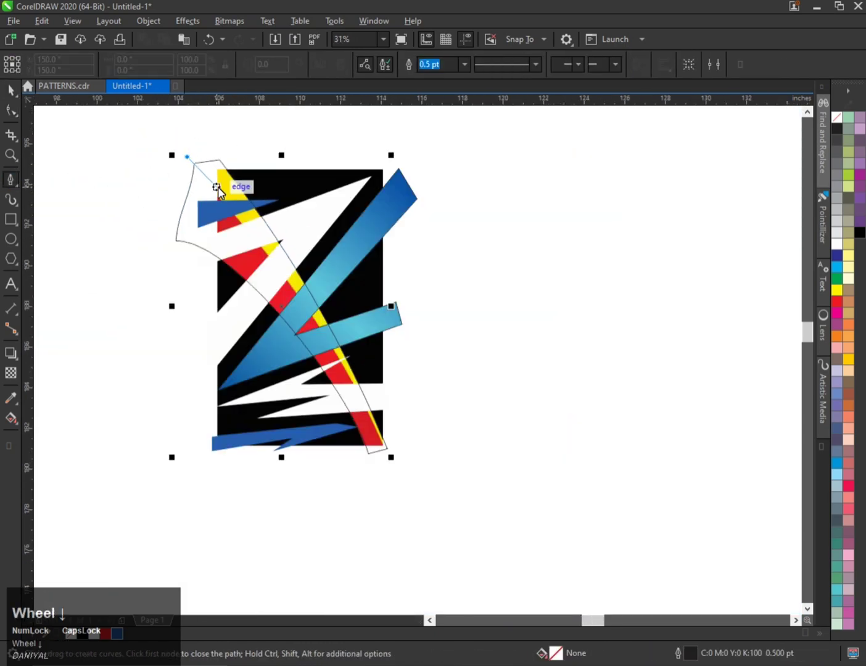
{"action": "scroll", "coordinate": [382, 437], "scroll_direction": "up", "scroll_amount": 1}
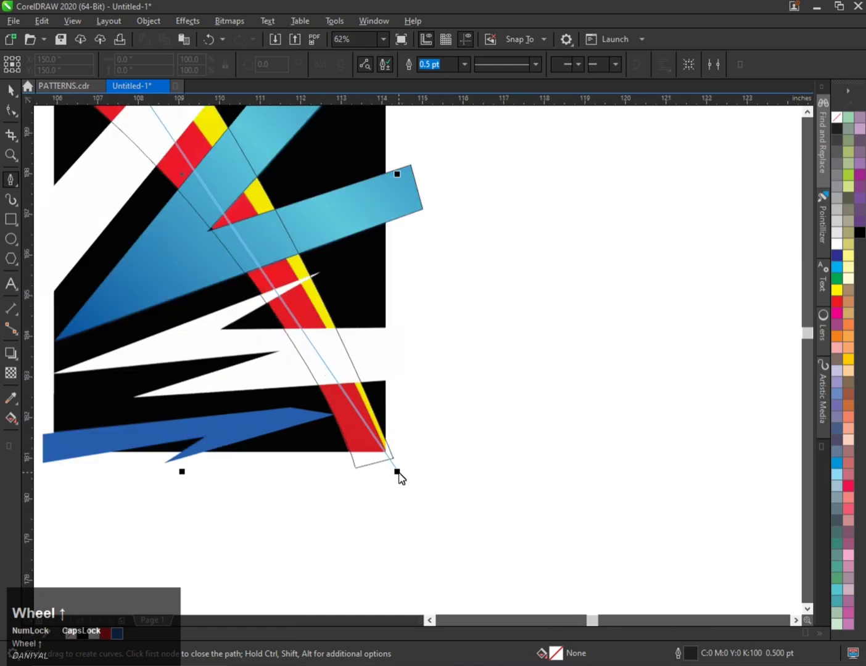
{"action": "left_click", "coordinate": [398, 472]}
{"action": "scroll", "coordinate": [498, 435], "scroll_direction": "down", "scroll_amount": 1}
{"action": "scroll", "coordinate": [263, 131], "scroll_direction": "up", "scroll_amount": 1}
{"action": "left_click", "coordinate": [276, 134]}
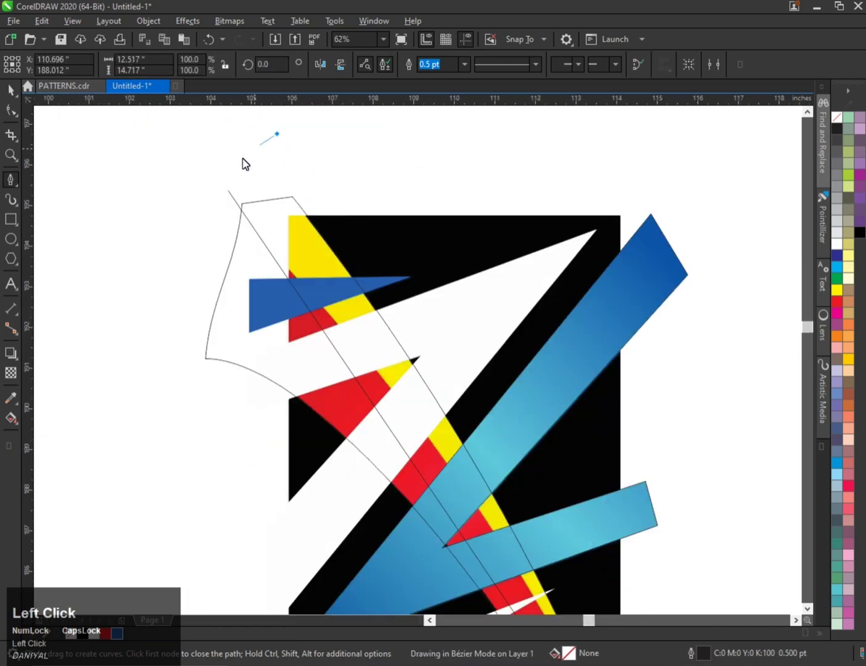
{"action": "left_click", "coordinate": [227, 191]}
Convert the band's segments to curves and bend its edges to follow the curved yellow stripe.
{"action": "left_click", "coordinate": [11, 110]}
{"action": "scroll", "coordinate": [184, 253], "scroll_direction": "down", "scroll_amount": 1}
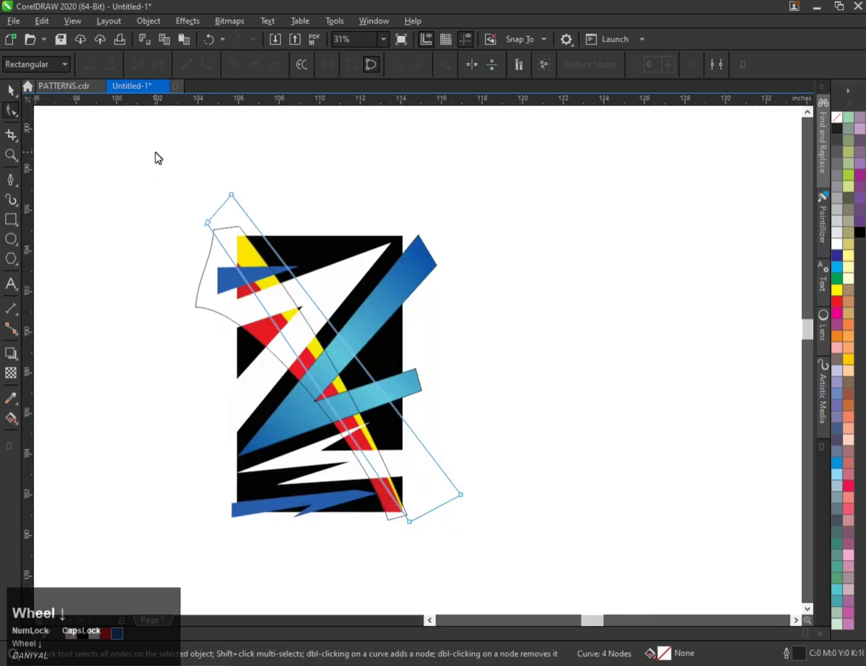
{"action": "left_click_drag", "start_coordinate": [155, 153], "coordinate": [527, 550]}
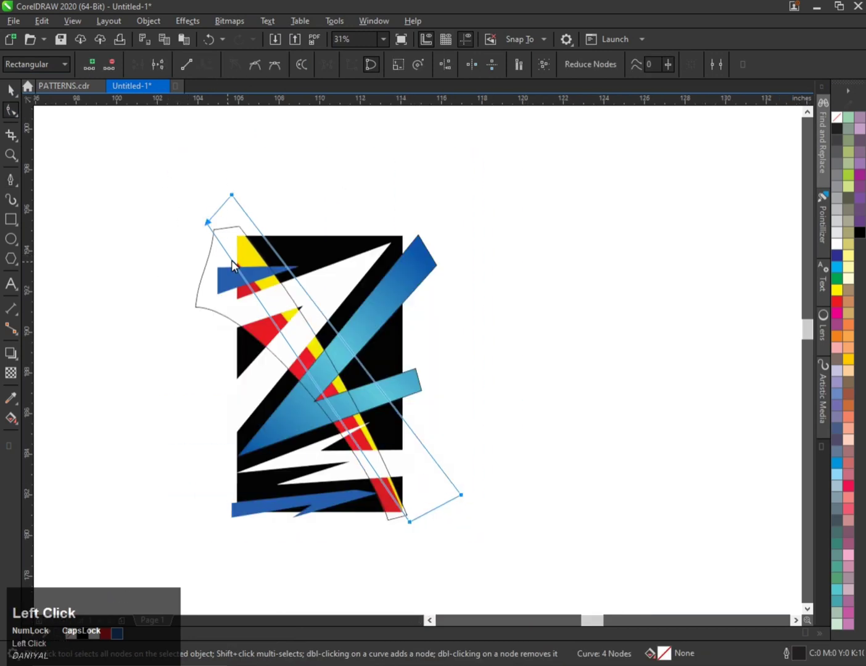
{"action": "scroll", "coordinate": [231, 260], "scroll_direction": "up", "scroll_amount": 2}
{"action": "scroll", "coordinate": [241, 262], "scroll_direction": "down", "scroll_amount": 1}
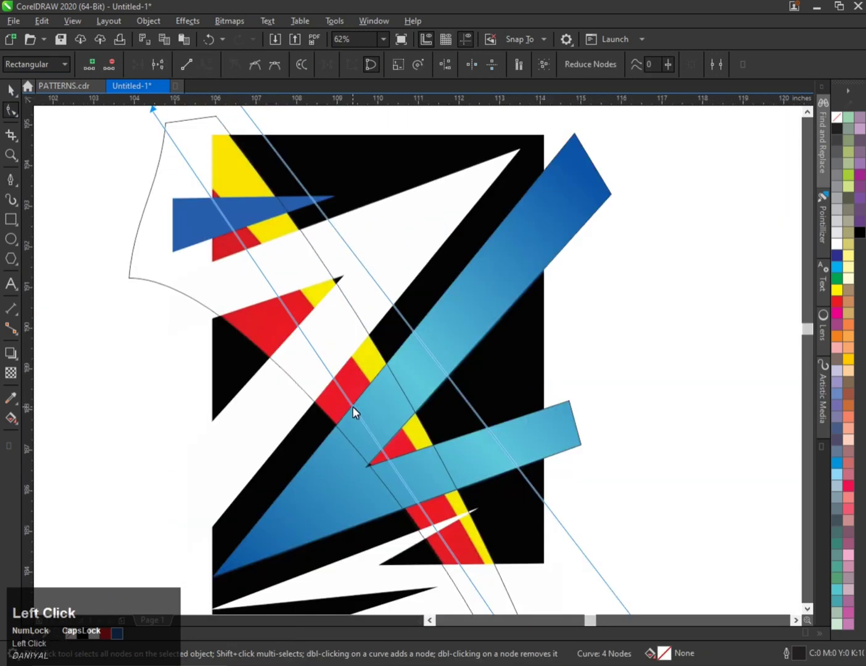
{"action": "left_click_drag", "start_coordinate": [352, 406], "coordinate": [368, 381]}
{"action": "scroll", "coordinate": [368, 381], "scroll_direction": "down", "scroll_amount": 1}
{"action": "scroll", "coordinate": [300, 264], "scroll_direction": "up", "scroll_amount": 1}
{"action": "left_click", "coordinate": [229, 241]}
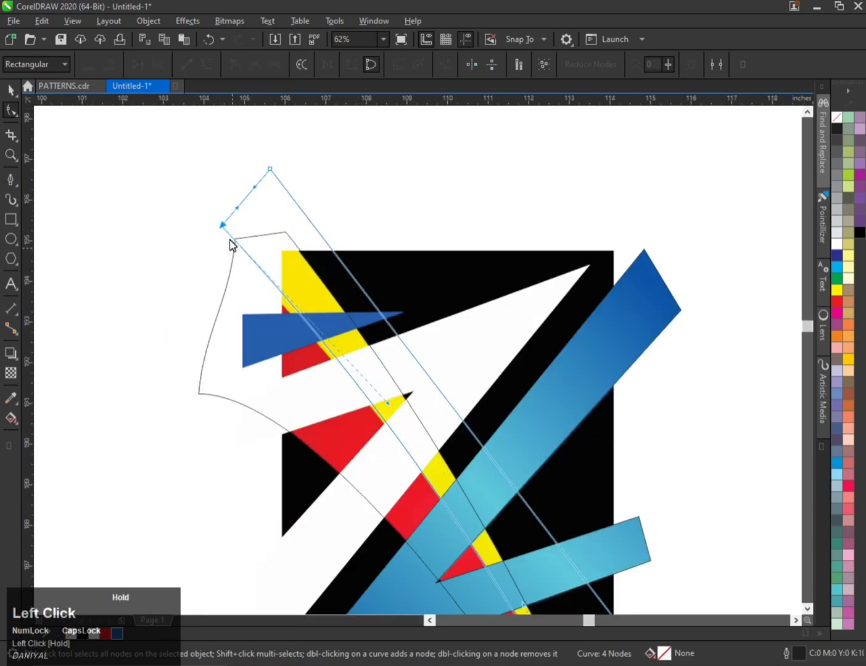
{"action": "left_click_drag", "start_coordinate": [230, 241], "coordinate": [207, 240]}
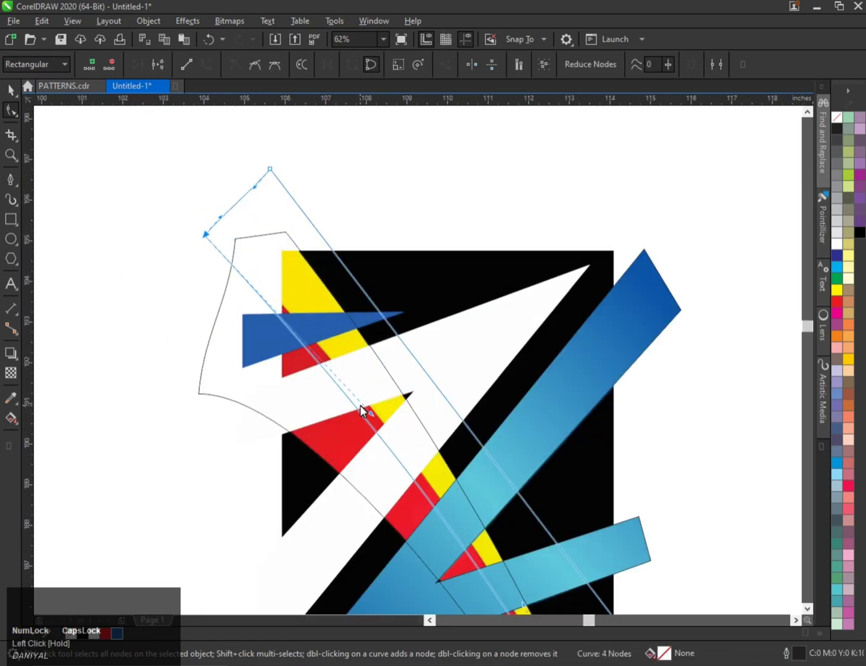
{"action": "left_click_drag", "start_coordinate": [370, 410], "coordinate": [353, 352]}
{"action": "scroll", "coordinate": [353, 353], "scroll_direction": "down", "scroll_amount": 1}
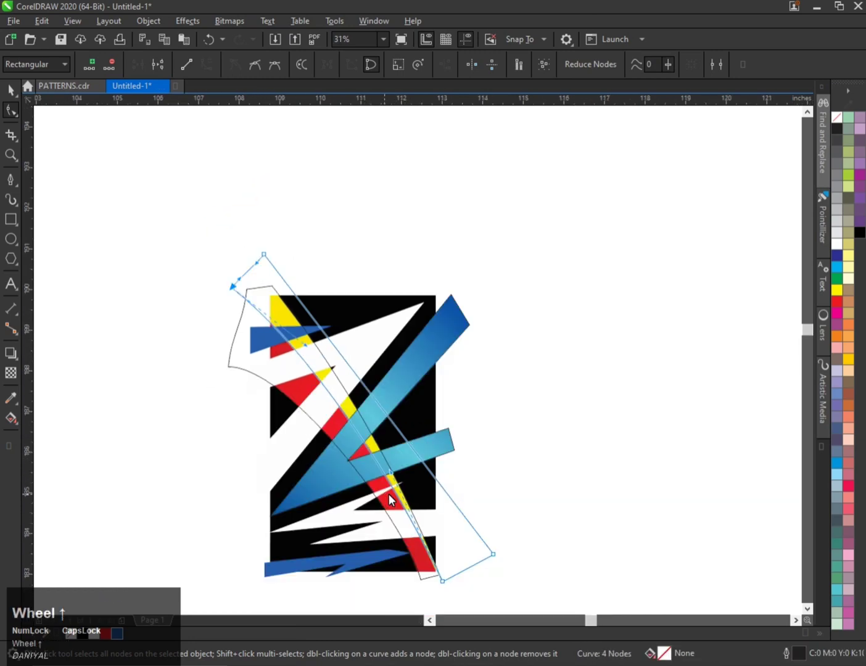
{"action": "scroll", "coordinate": [388, 494], "scroll_direction": "up", "scroll_amount": 1}
{"action": "key", "text": "ctrl+space"}
{"action": "scroll", "coordinate": [389, 454], "scroll_direction": "down", "scroll_amount": 2}
Fill the band with yellow and remove its outline.
{"action": "left_click", "coordinate": [836, 289]}
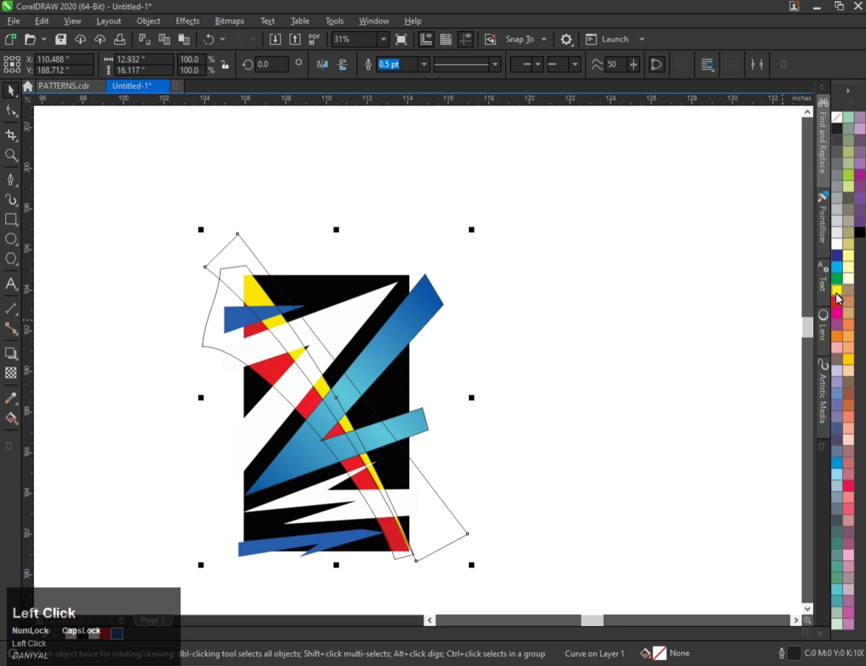
{"action": "right_click", "coordinate": [837, 117]}
{"action": "scroll", "coordinate": [226, 277], "scroll_direction": "up", "scroll_amount": 1}
Place the yellow band inside the large curved shape with PowerClip Inside.
{"action": "right_click", "coordinate": [255, 264]}
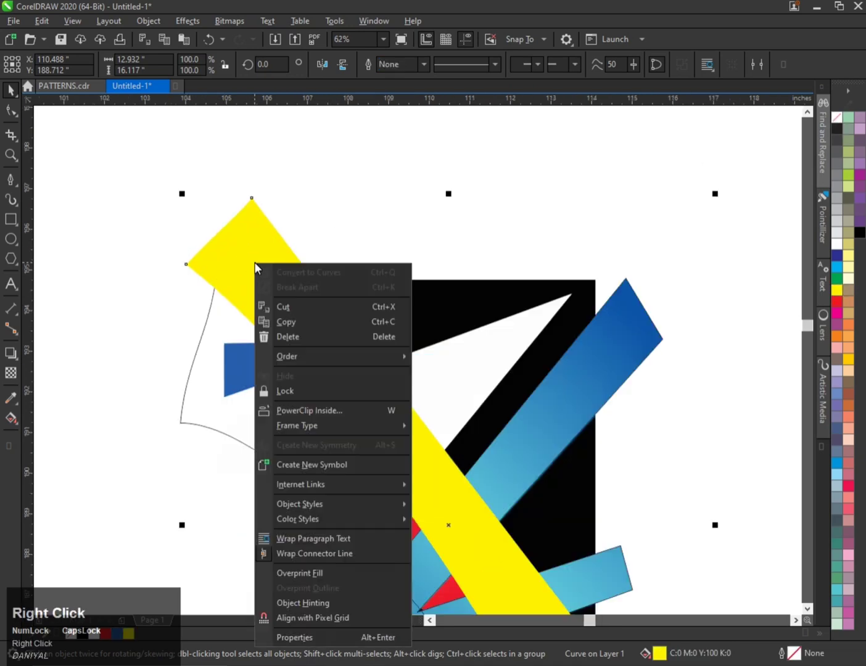
{"action": "left_click", "coordinate": [288, 410]}
{"action": "left_click", "coordinate": [206, 372]}
{"action": "scroll", "coordinate": [206, 372], "scroll_direction": "down", "scroll_amount": 1}
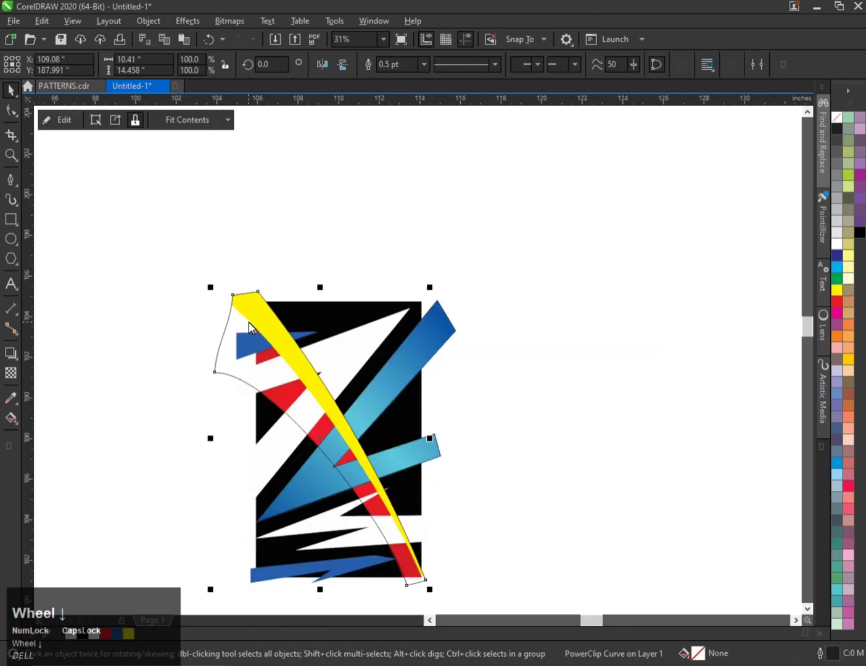
Fill the newly traced band with red and remove its outline.
{"action": "left_click", "coordinate": [835, 301]}
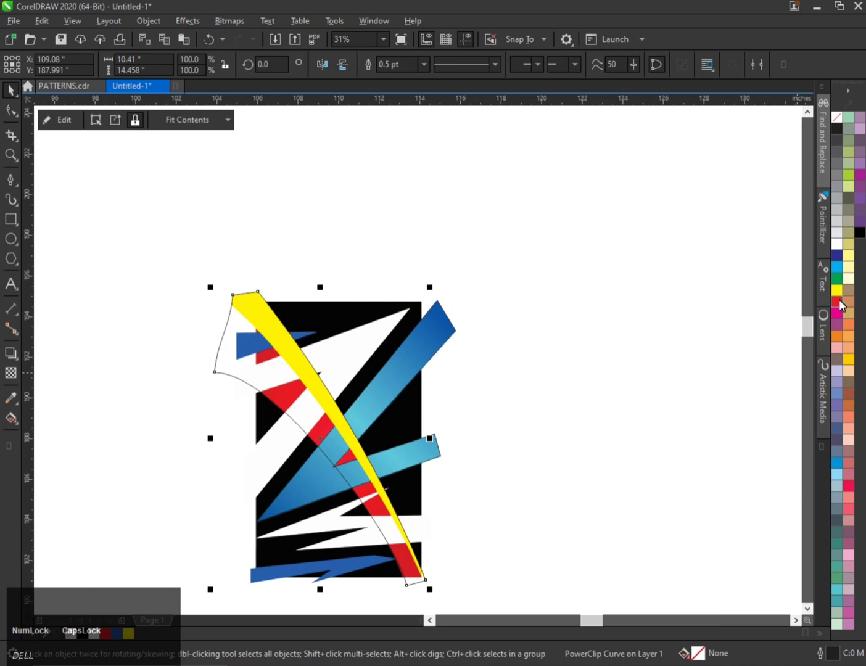
{"action": "right_click", "coordinate": [837, 124]}
{"action": "scroll", "coordinate": [310, 261], "scroll_direction": "down", "scroll_amount": 1}
{"action": "scroll", "coordinate": [309, 336], "scroll_direction": "up", "scroll_amount": 1}
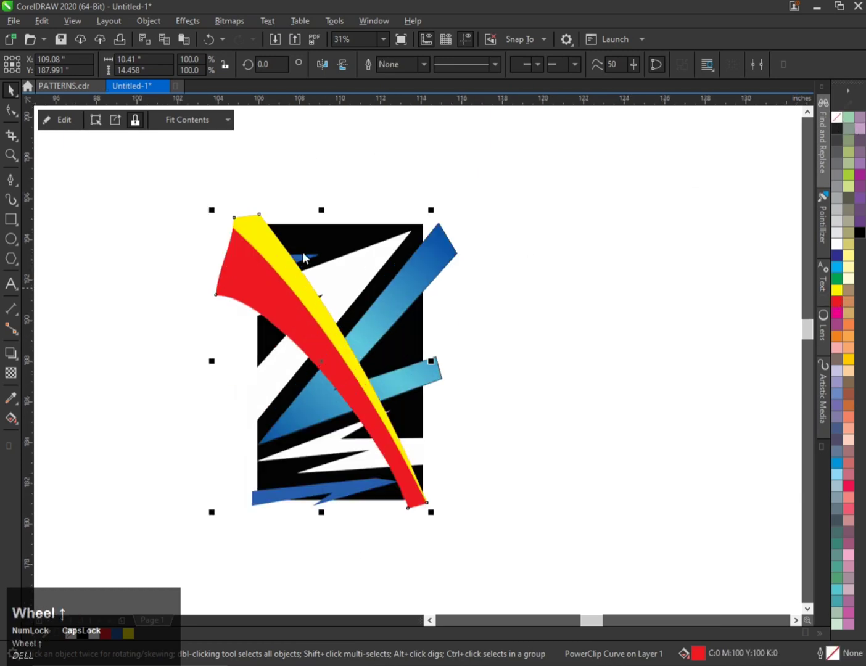
Draw a rectangle covering the black background area of the traced design.
{"action": "left_click", "coordinate": [10, 219]}
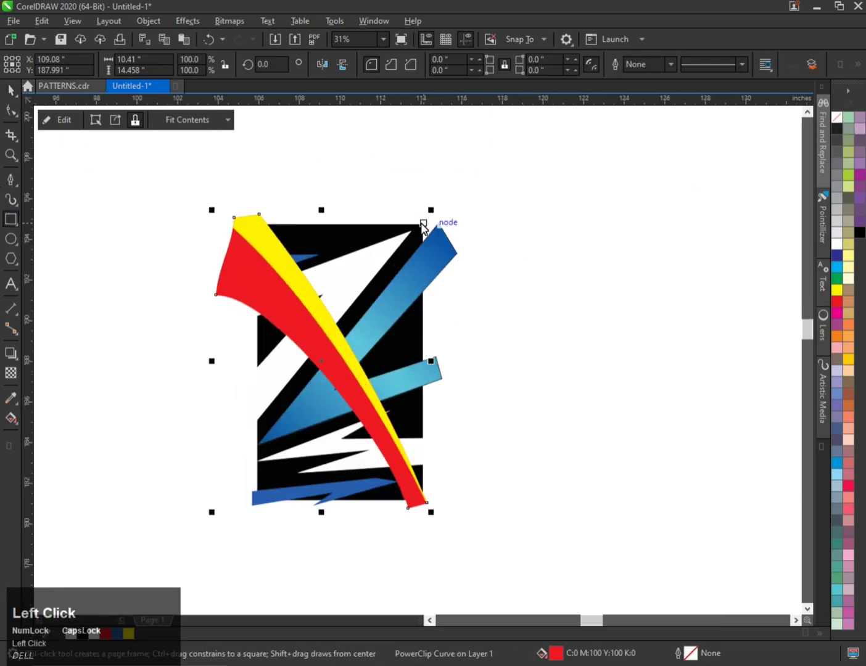
{"action": "left_click_drag", "start_coordinate": [422, 224], "coordinate": [258, 501]}
{"action": "key", "text": "ctrl+space"}
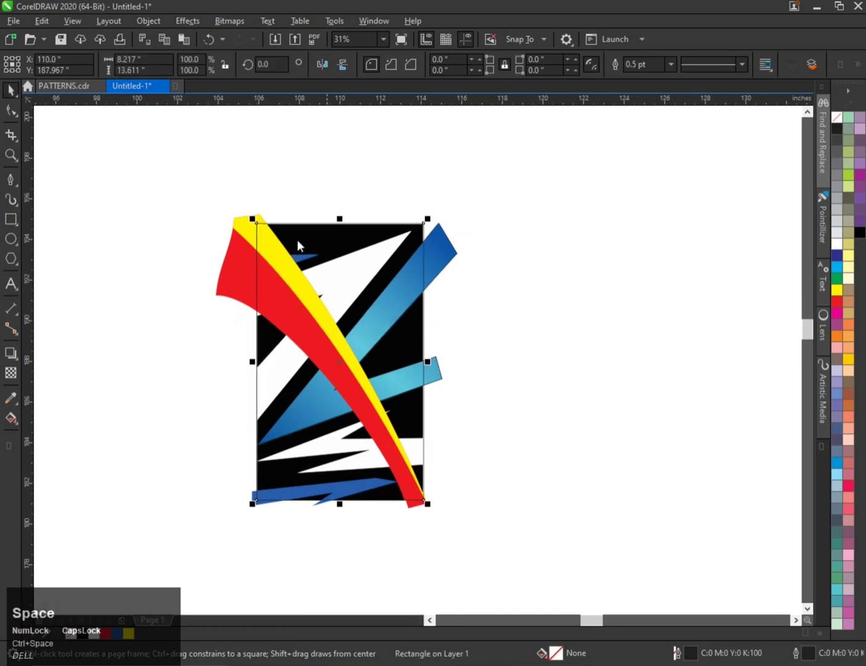
Try to place the selected traced shapes inside the rectangle with PowerClip Inside.
{"action": "left_click", "coordinate": [219, 249]}
{"action": "left_click_drag", "start_coordinate": [577, 604], "coordinate": [577, 604]}
{"action": "scroll", "coordinate": [275, 274], "scroll_direction": "up", "scroll_amount": 4}
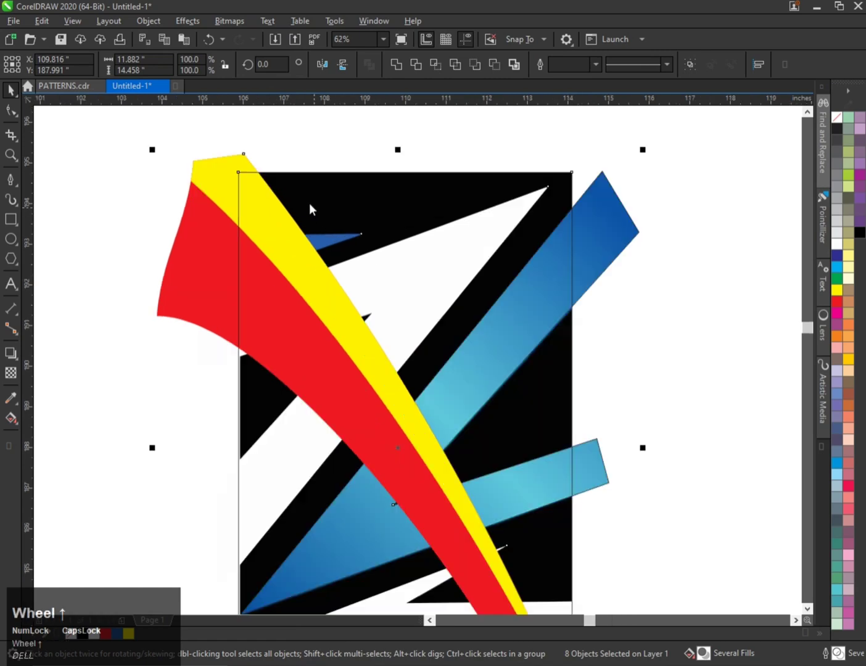
{"action": "left_click", "coordinate": [226, 175], "text": "shift"}
{"action": "scroll", "coordinate": [263, 223], "scroll_direction": "down", "scroll_amount": 2}
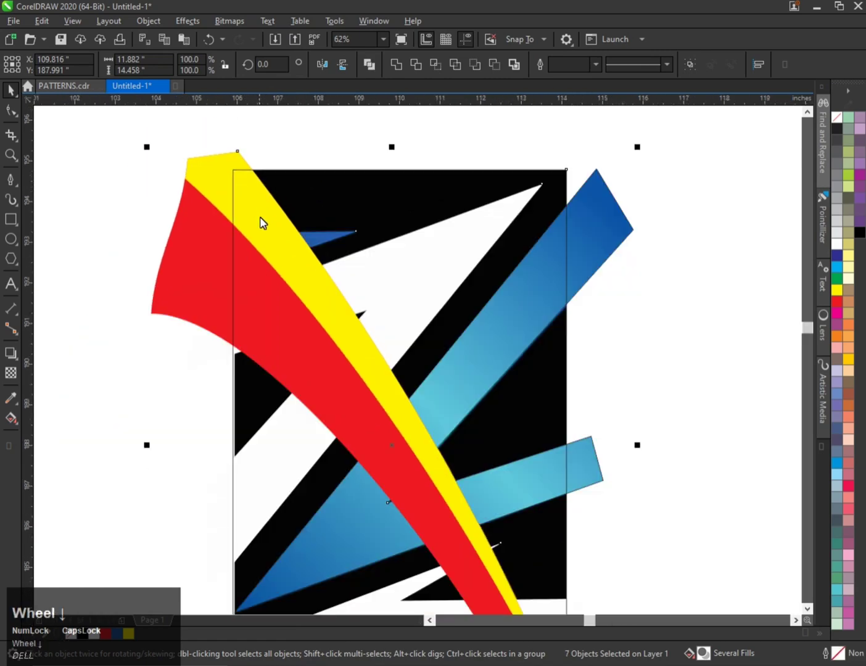
{"action": "key", "text": "w"}
{"action": "left_click", "coordinate": [278, 203]}
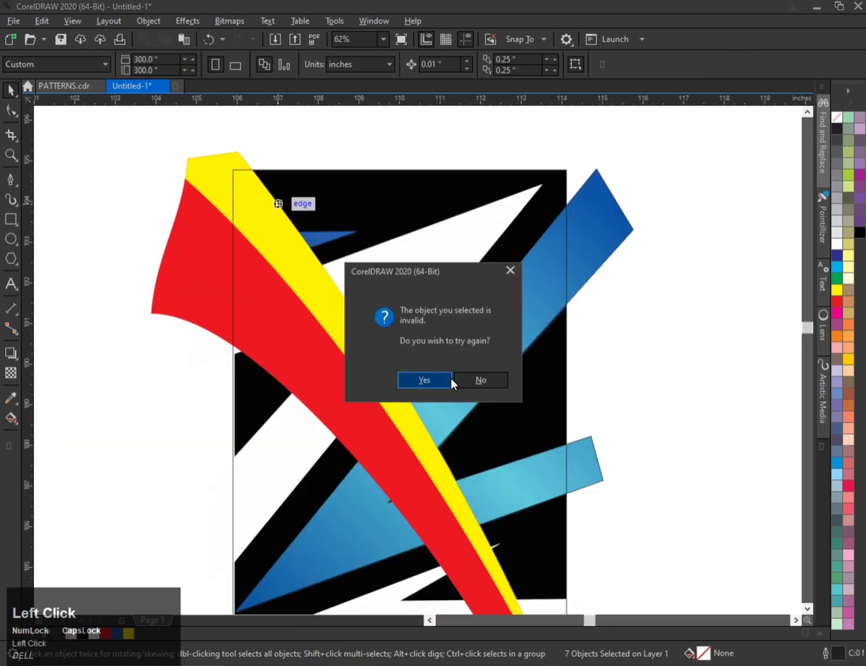
{"action": "left_click", "coordinate": [469, 375]}
{"action": "scroll", "coordinate": [401, 280], "scroll_direction": "down", "scroll_amount": 2}
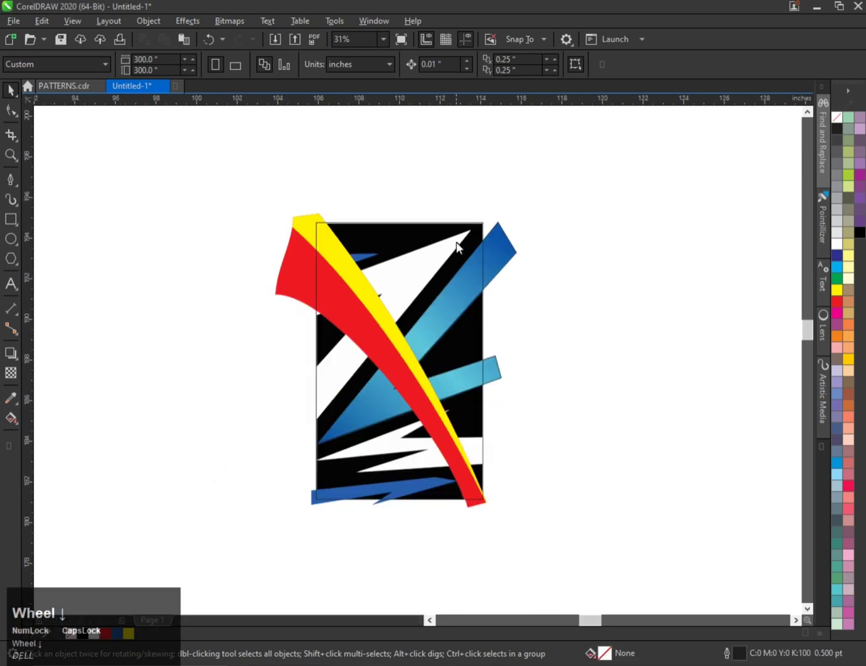
Send the rectangle behind all the traced shapes.
{"action": "left_click", "coordinate": [461, 233]}
{"action": "left_click", "coordinate": [476, 267]}
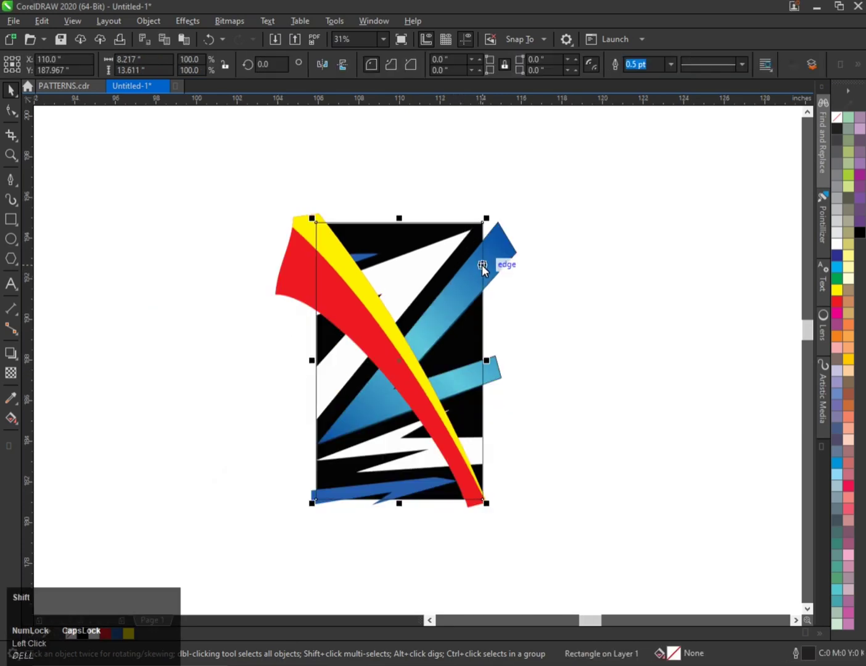
{"action": "key", "text": "shift+Page_Down"}
Move the reference bitmap off to the right of the traced design.
{"action": "left_click", "coordinate": [550, 222]}
{"action": "left_click", "coordinate": [479, 229]}
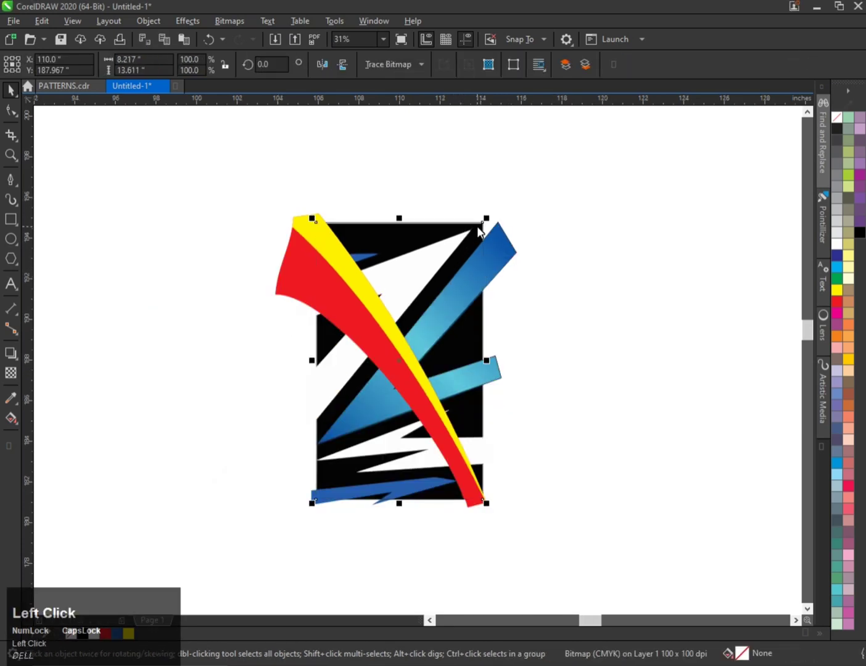
{"action": "left_click_drag", "start_coordinate": [478, 229], "coordinate": [702, 210]}
Fill the background rectangle with black.
{"action": "left_click", "coordinate": [456, 247]}
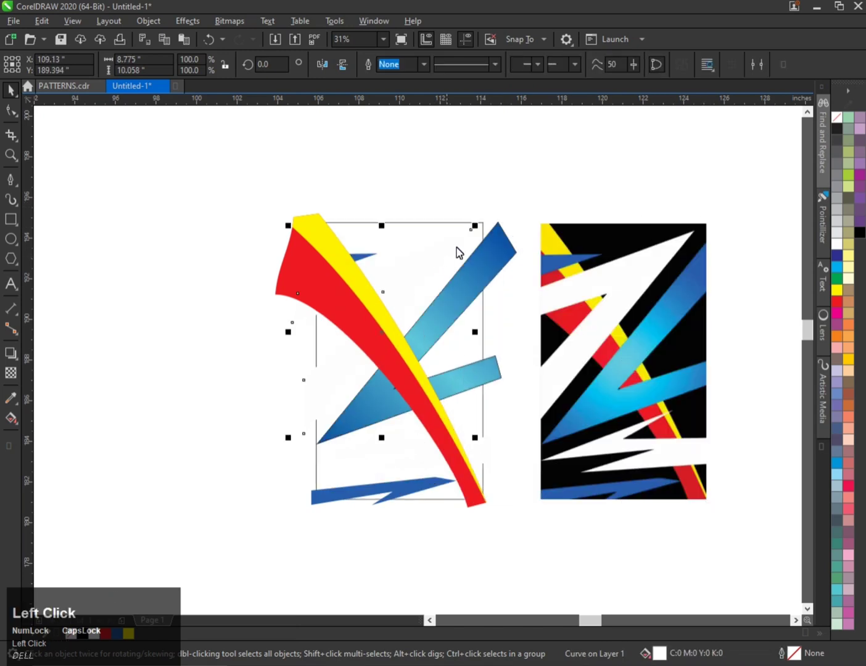
{"action": "left_click", "coordinate": [359, 461]}
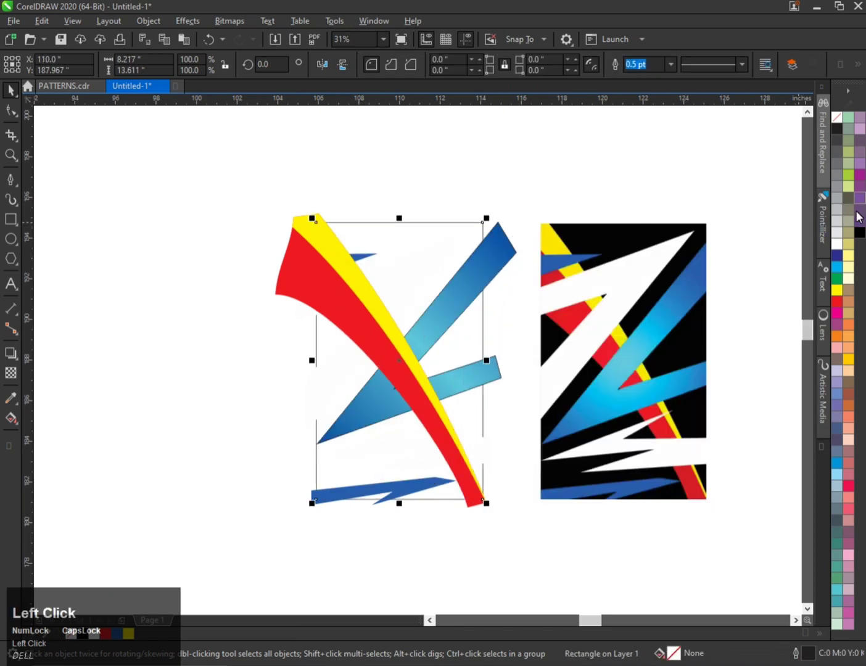
{"action": "left_click", "coordinate": [859, 233]}
Select all traced shapes except the rectangle and place them inside it with PowerClip Inside.
{"action": "left_click", "coordinate": [563, 167]}
{"action": "left_click_drag", "start_coordinate": [215, 158], "coordinate": [534, 504]}
{"action": "scroll", "coordinate": [448, 251], "scroll_direction": "up", "scroll_amount": 1}
{"action": "left_click", "coordinate": [389, 209], "text": "shift"}
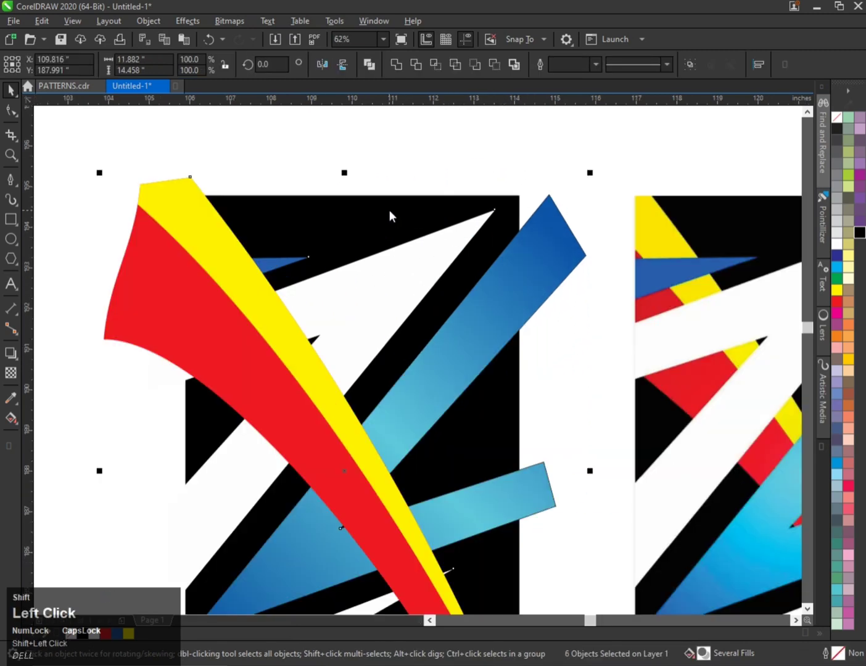
{"action": "right_click", "coordinate": [514, 249]}
{"action": "left_click", "coordinate": [545, 423]}
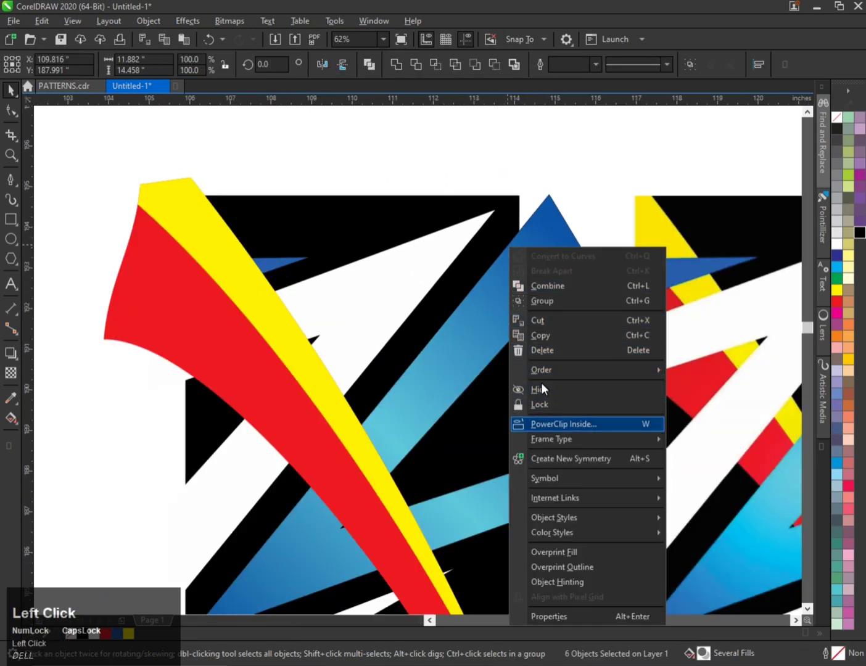
{"action": "left_click", "coordinate": [390, 216]}
{"action": "scroll", "coordinate": [347, 312], "scroll_direction": "down", "scroll_amount": 1}
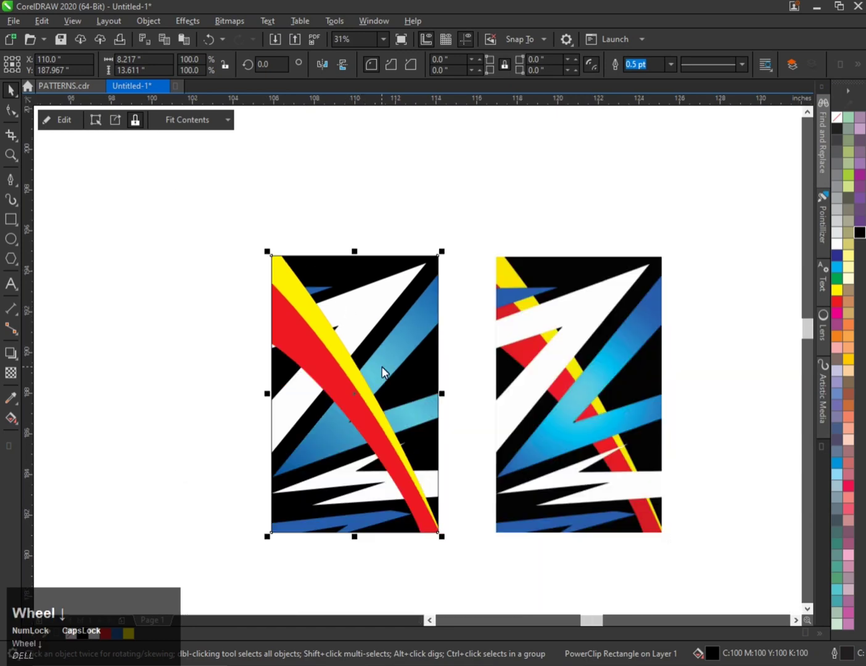
Shift the PowerClip slightly left, then edit its contents and send the red band behind the other shapes.
{"action": "left_click_drag", "start_coordinate": [381, 366], "coordinate": [365, 363]}
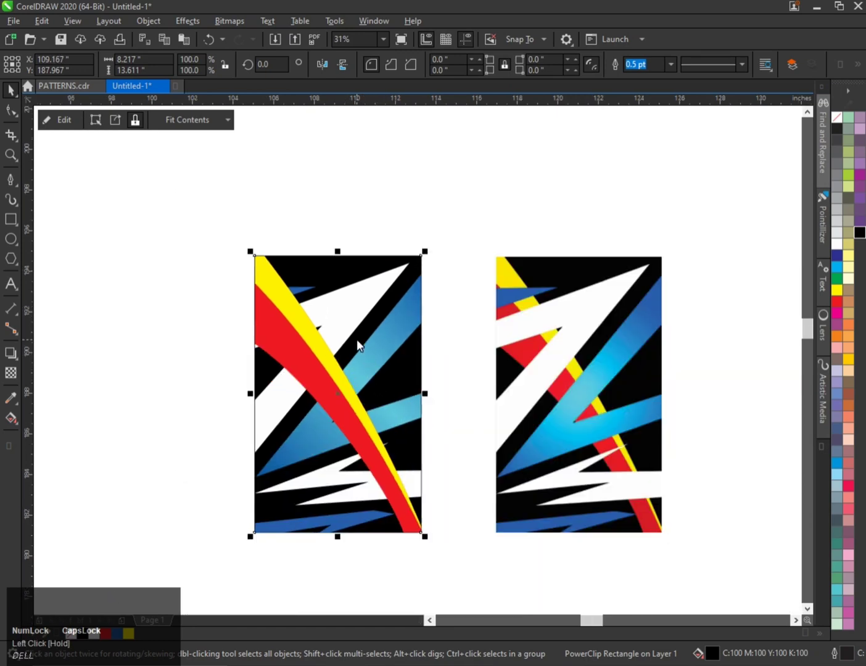
{"action": "key", "text": "q"}
{"action": "left_click", "coordinate": [326, 353]}
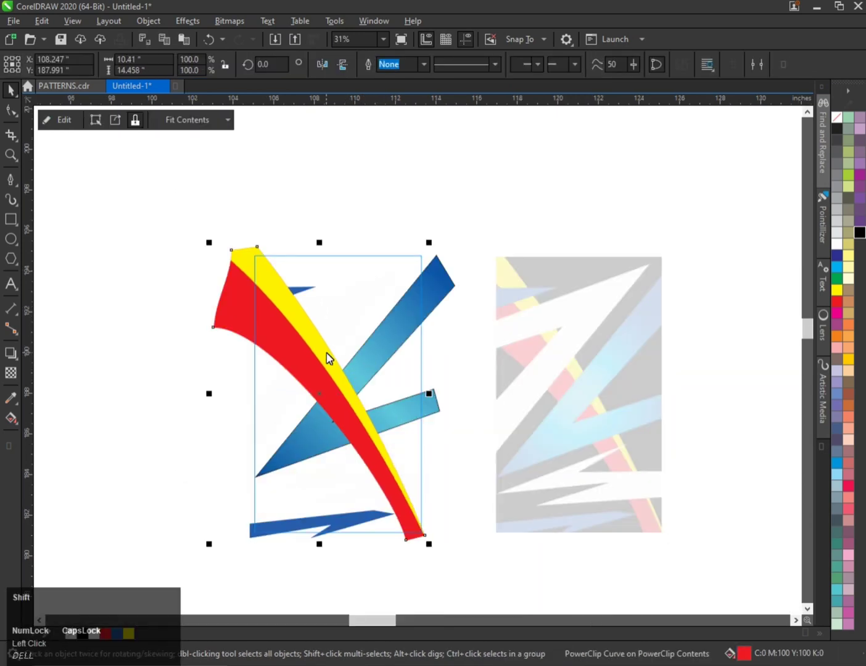
{"action": "key", "text": "shift+Page_Down"}
Select all the PowerClip contents, remove their outlines, and finish editing the PowerClip.
{"action": "left_click_drag", "start_coordinate": [124, 180], "coordinate": [566, 586]}
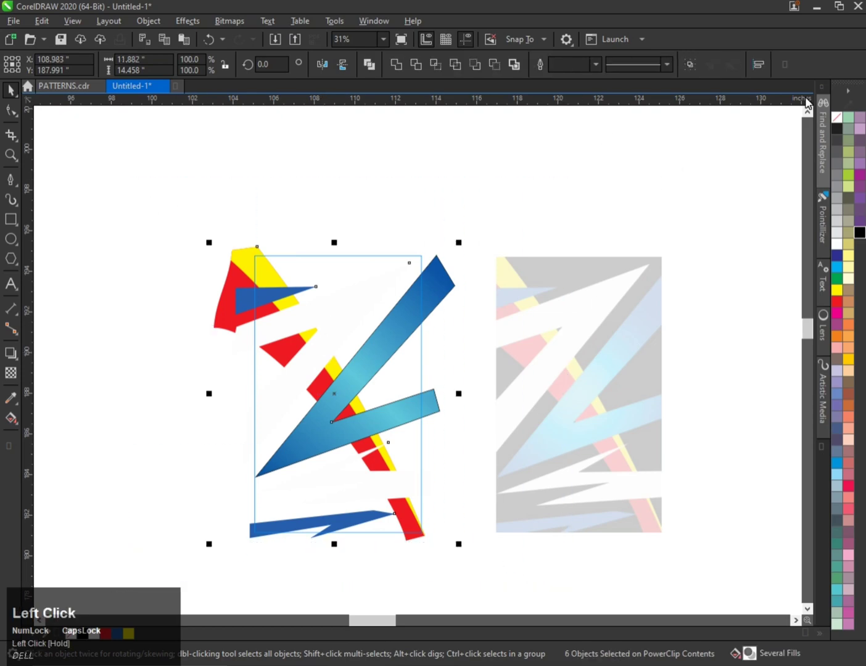
{"action": "right_click", "coordinate": [837, 117]}
{"action": "left_click", "coordinate": [543, 168]}
{"action": "key", "text": "f"}
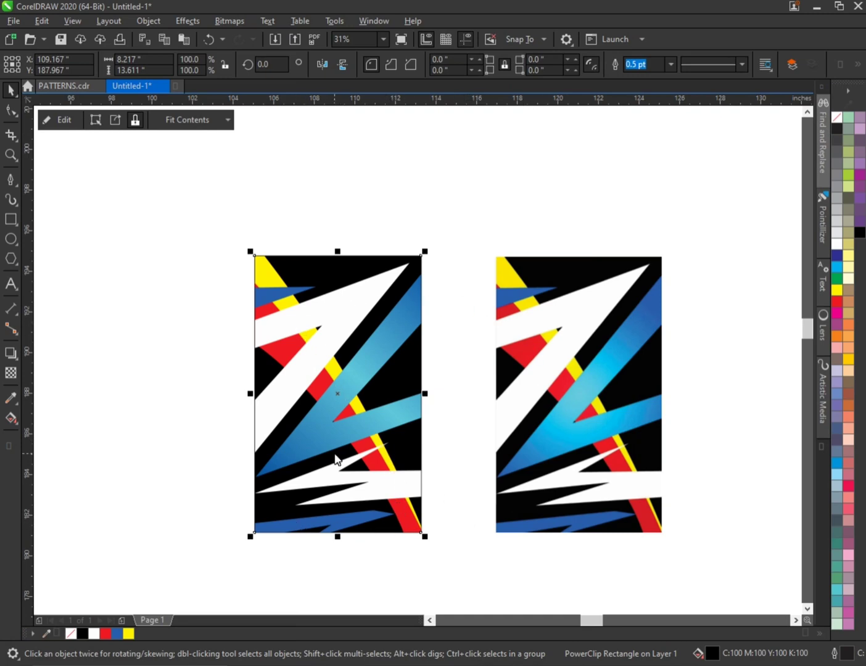
Delete the reference bitmap and move the pattern below the shirt mockups.
{"action": "left_click", "coordinate": [502, 385]}
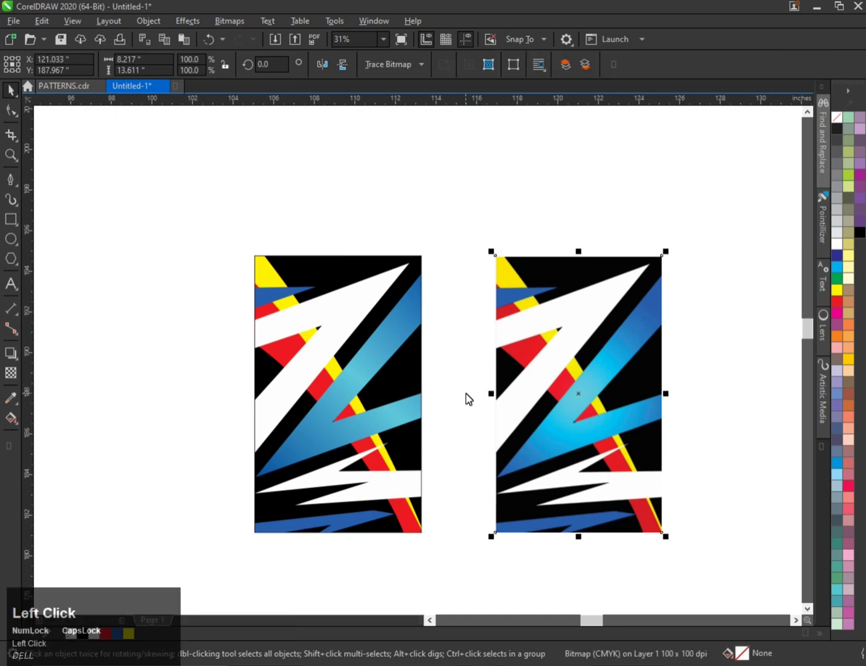
{"action": "key", "text": "Delete"}
{"action": "scroll", "coordinate": [406, 457], "scroll_direction": "down", "scroll_amount": 1}
{"action": "left_click_drag", "start_coordinate": [400, 437], "coordinate": [354, 367]}
{"action": "scroll", "coordinate": [362, 339], "scroll_direction": "down", "scroll_amount": 1}
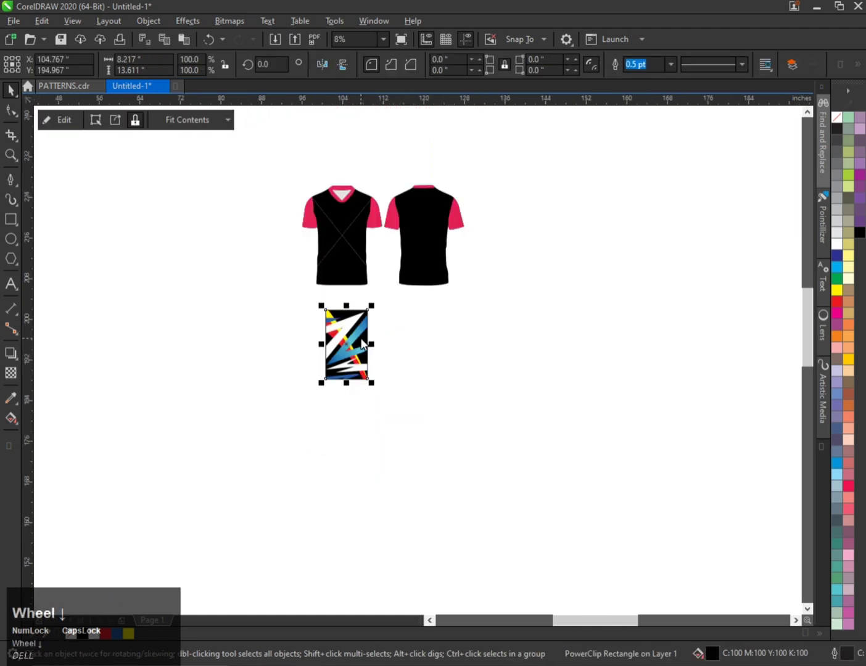
Resize the pattern to 16 by 20 inches.
{"action": "scroll", "coordinate": [360, 269], "scroll_direction": "up", "scroll_amount": 1}
{"action": "left_click", "coordinate": [354, 276]}
{"action": "scroll", "coordinate": [293, 429], "scroll_direction": "down", "scroll_amount": 1}
{"action": "scroll", "coordinate": [312, 381], "scroll_direction": "up", "scroll_amount": 1}
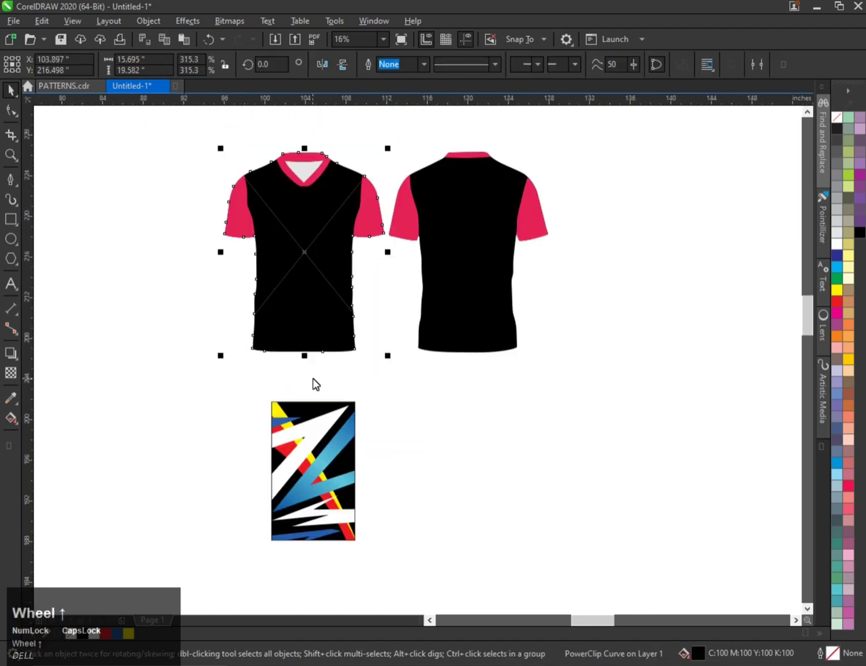
{"action": "left_click", "coordinate": [320, 447]}
{"action": "left_click", "coordinate": [123, 59]}
{"action": "type", "text": "16"}
{"action": "key", "text": "Tab"}
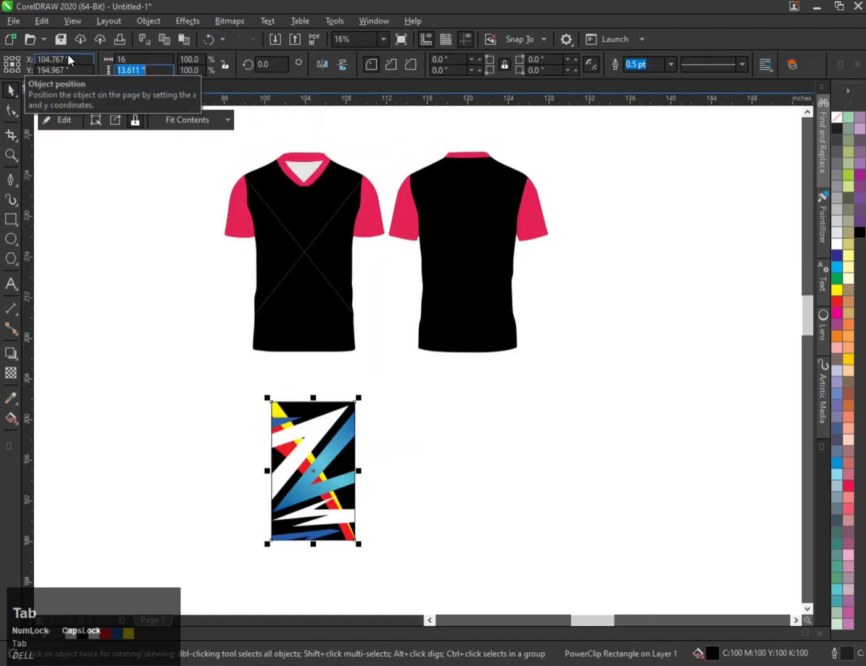
{"action": "type", "text": "20"}
{"action": "key", "text": "Return"}
Duplicate the pattern to the right.
{"action": "left_click_drag", "start_coordinate": [321, 411], "coordinate": [572, 411]}
{"action": "right_click", "coordinate": [573, 410]}
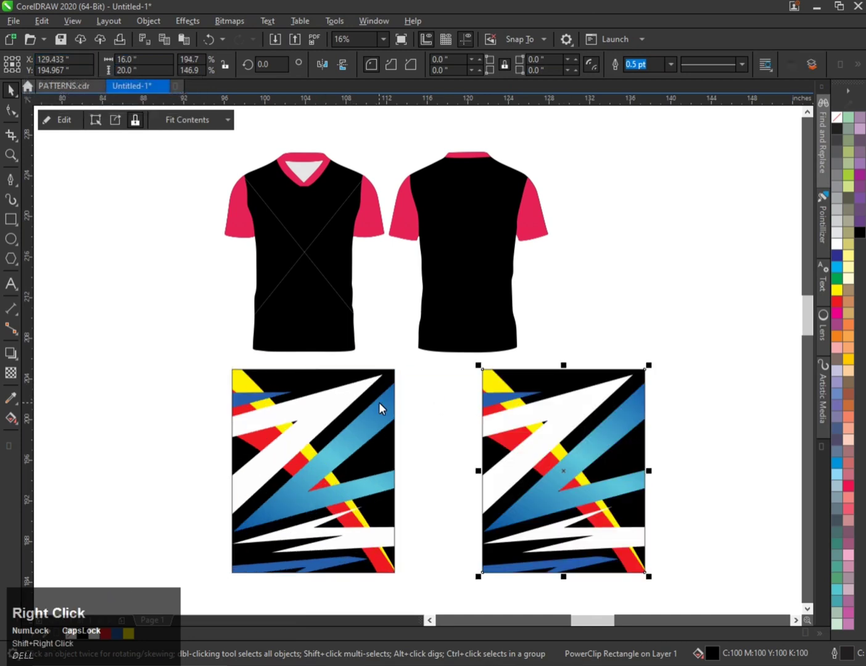
Center the original pattern over the front shirt.
{"action": "left_click", "coordinate": [377, 388]}
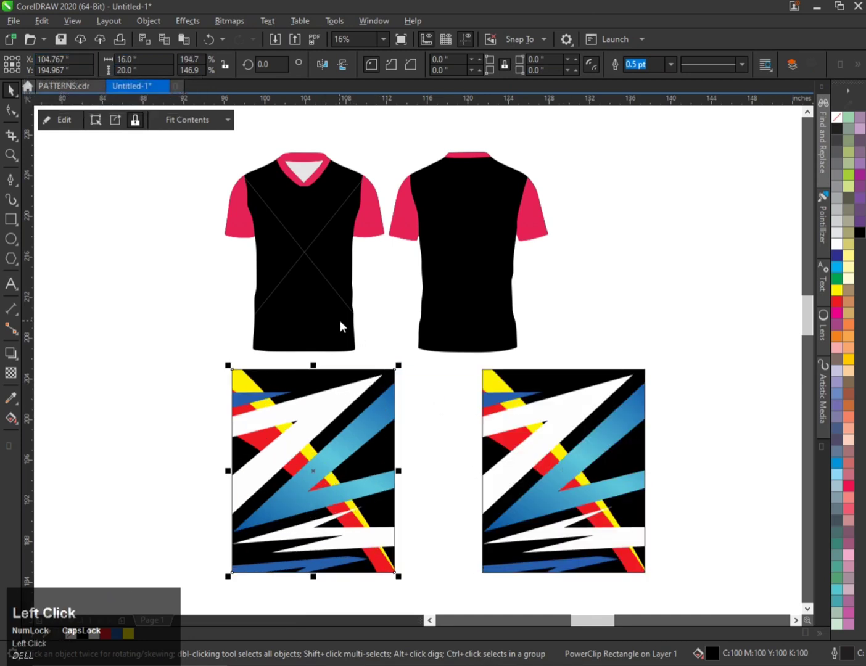
{"action": "left_click", "coordinate": [323, 282], "text": "shift"}
{"action": "key", "text": "c"}
{"action": "key", "text": "e"}
{"action": "left_click", "coordinate": [402, 375]}
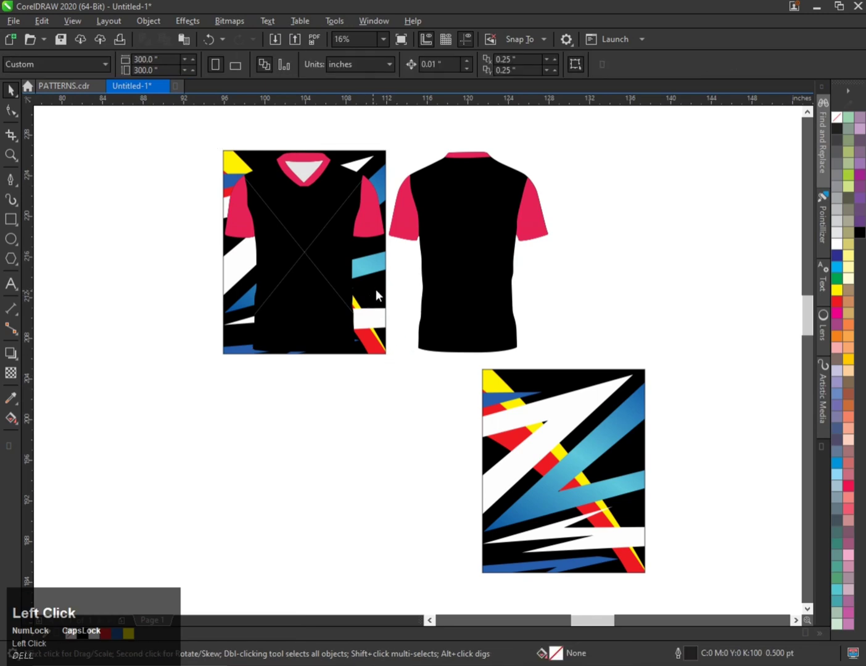
Narrow the pattern to about 11.7 inches wide to fit the front shirt body.
{"action": "left_click", "coordinate": [375, 289]}
{"action": "scroll", "coordinate": [372, 252], "scroll_direction": "up", "scroll_amount": 2}
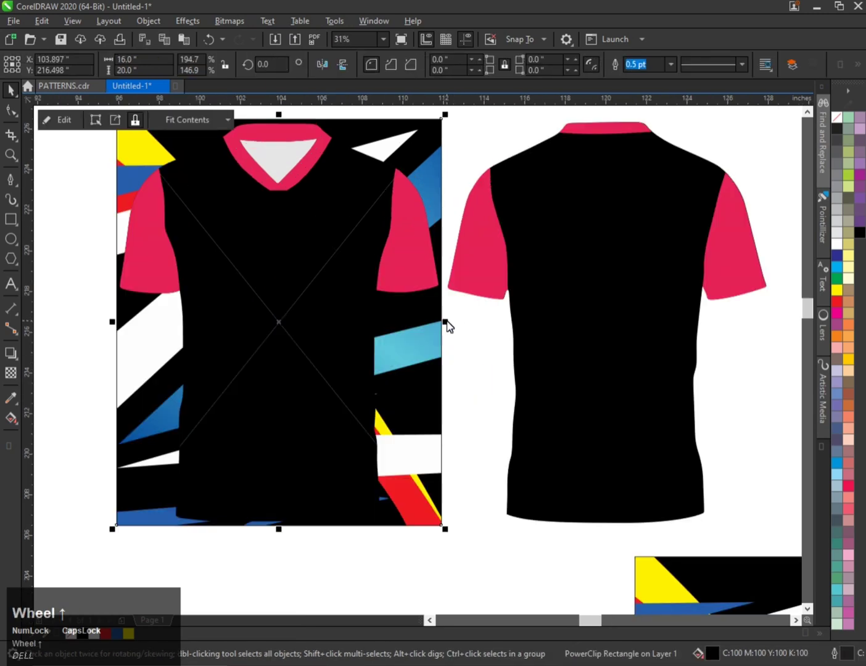
{"action": "left_click_drag", "start_coordinate": [446, 321], "coordinate": [402, 300]}
{"action": "left_click_drag", "start_coordinate": [115, 328], "coordinate": [156, 309]}
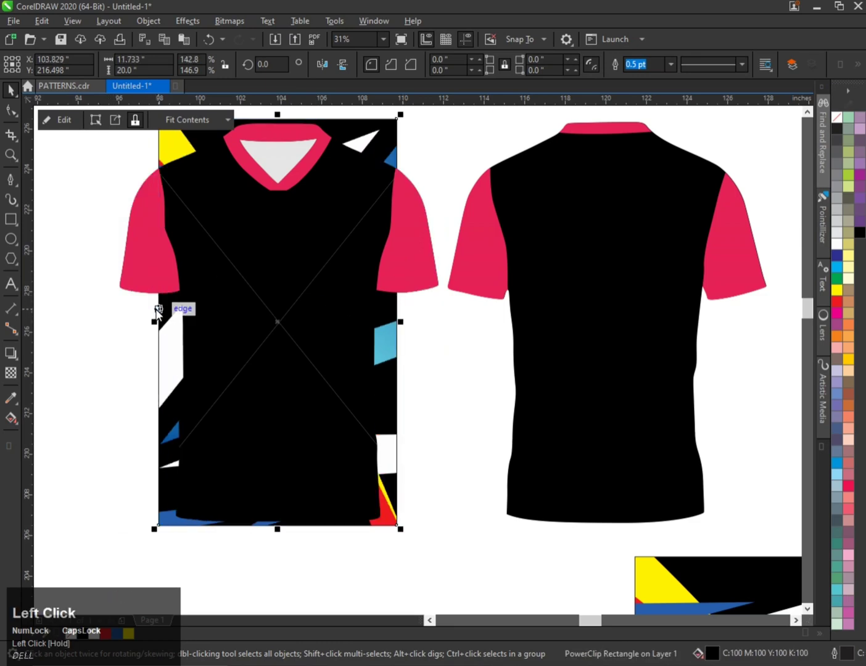
Trim the pattern's height to about 18.7 inches to fit the front shirt body.
{"action": "scroll", "coordinate": [216, 251], "scroll_direction": "down", "scroll_amount": 1}
{"action": "scroll", "coordinate": [246, 207], "scroll_direction": "up", "scroll_amount": 1}
{"action": "mouse_move", "coordinate": [245, 210]}
{"action": "left_mouse_down"}
{"action": "mouse_move", "coordinate": [236, 232]}
{"action": "mouse_move", "coordinate": [238, 220]}
{"action": "left_mouse_up"}
{"action": "scroll", "coordinate": [238, 218], "scroll_direction": "down", "scroll_amount": 1}
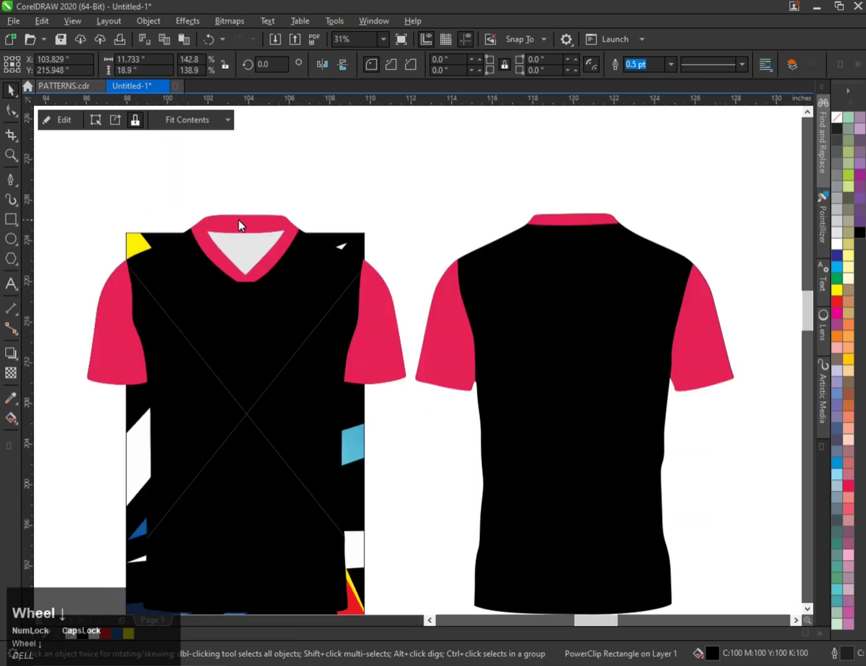
{"action": "scroll", "coordinate": [242, 431], "scroll_direction": "up", "scroll_amount": 1}
{"action": "left_click_drag", "start_coordinate": [234, 434], "coordinate": [241, 422]}
{"action": "scroll", "coordinate": [239, 437], "scroll_direction": "up", "scroll_amount": 2}
{"action": "scroll", "coordinate": [277, 443], "scroll_direction": "down", "scroll_amount": 2}
{"action": "scroll", "coordinate": [346, 407], "scroll_direction": "up", "scroll_amount": 1}
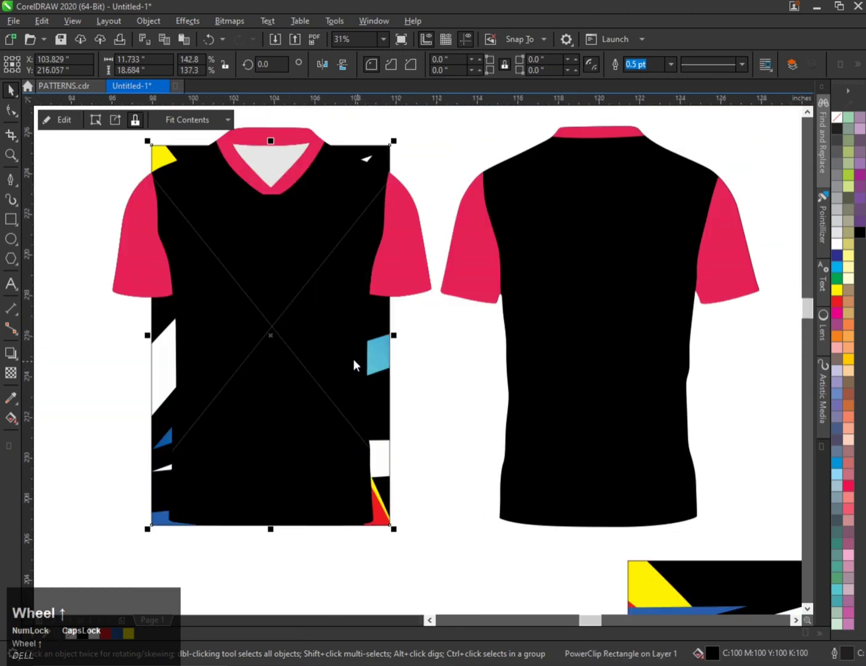
Place the pattern inside the front shirt with PowerClip and undo it.
{"action": "left_click", "coordinate": [308, 346]}
{"action": "scroll", "coordinate": [271, 333], "scroll_direction": "down", "scroll_amount": 1}
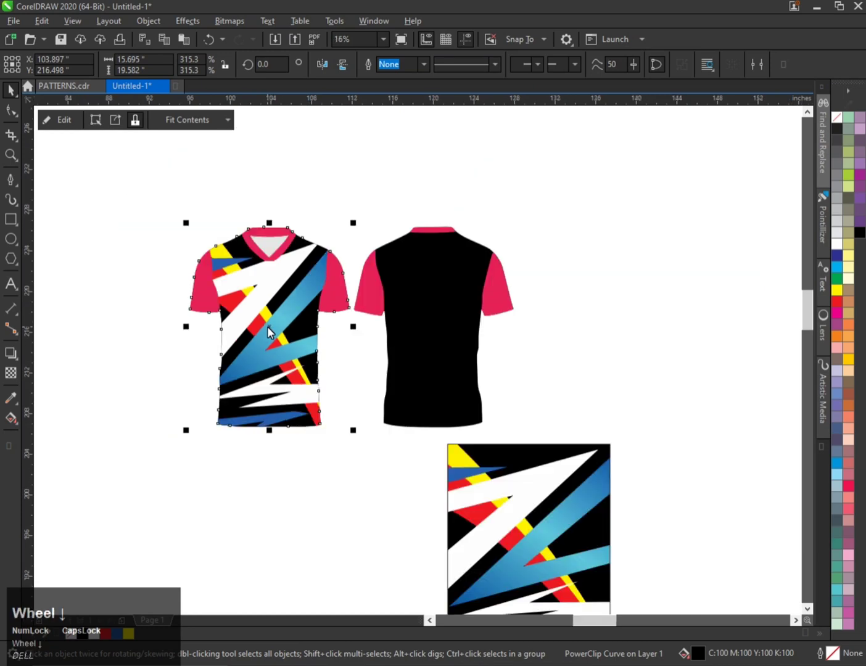
{"action": "key", "text": "ctrl+z"}
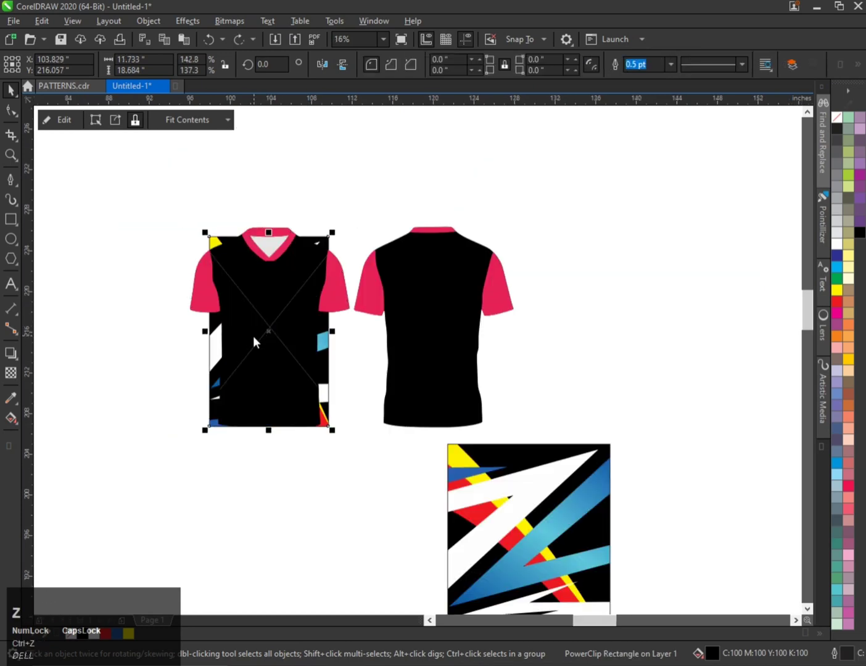
Duplicate the fitted pattern to the right of the back shirt.
{"action": "left_click", "coordinate": [326, 450]}
{"action": "left_click_drag", "start_coordinate": [324, 359], "coordinate": [620, 349]}
{"action": "right_click", "coordinate": [620, 350]}
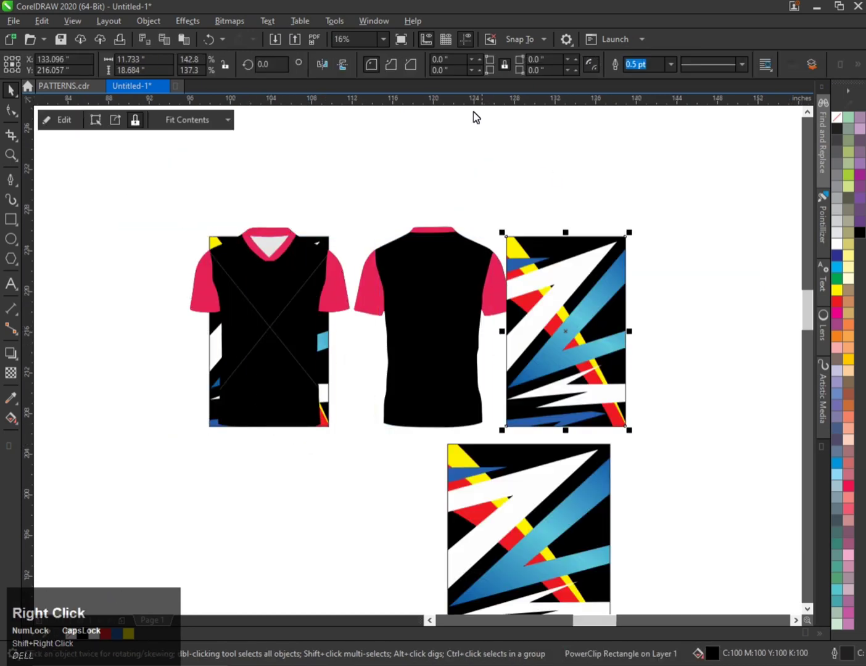
Mirror the copy horizontally and center it on the back shirt.
{"action": "left_click", "coordinate": [335, 66]}
{"action": "left_click", "coordinate": [456, 321], "text": "shift"}
{"action": "key", "text": "c"}
{"action": "key", "text": "e"}
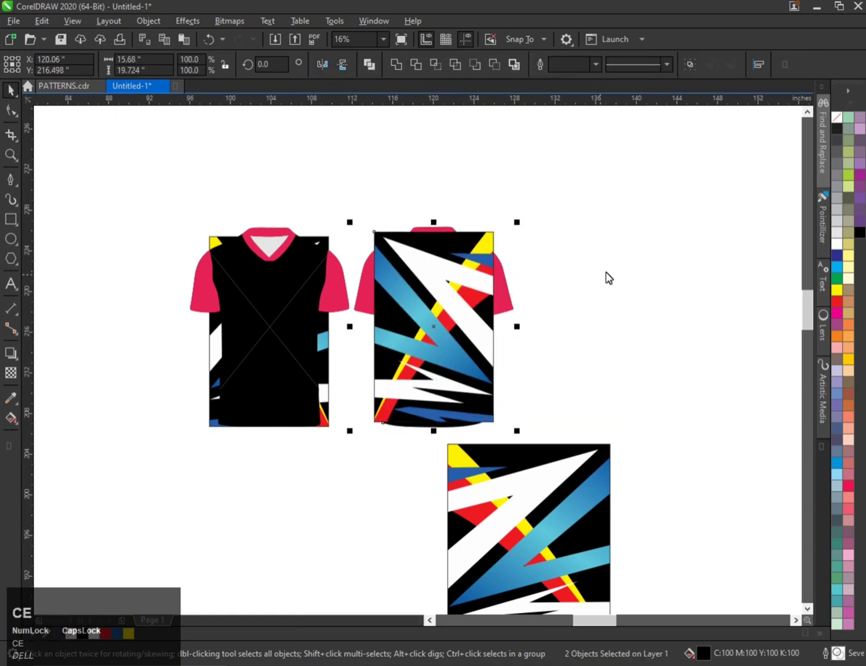
{"action": "left_click", "coordinate": [585, 277]}
Place the fitted pattern inside the front shirt with PowerClip Inside.
{"action": "left_click", "coordinate": [329, 244]}
{"action": "key", "text": "w"}
{"action": "left_click", "coordinate": [279, 269]}
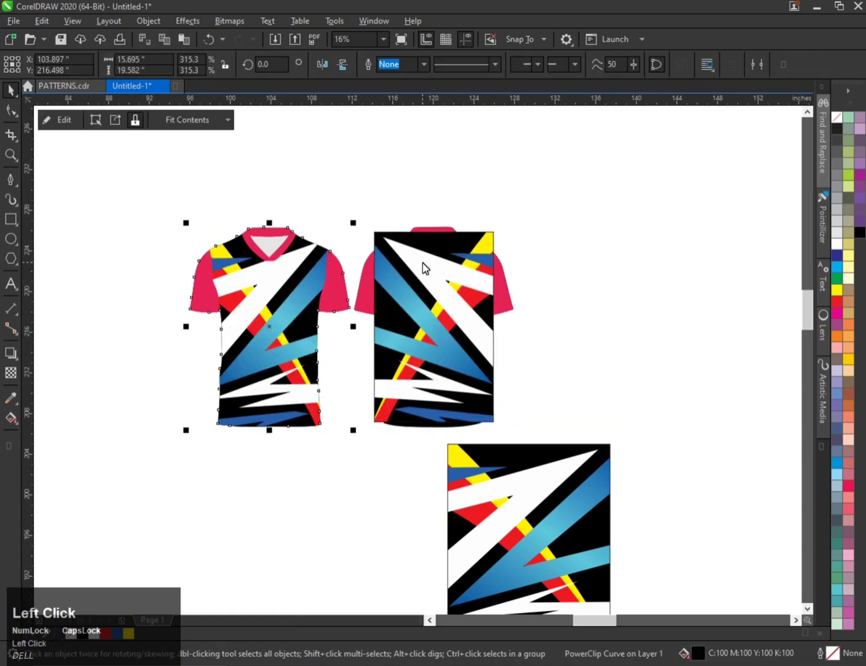
Place the mirrored pattern inside the back shirt with PowerClip Inside.
{"action": "left_click", "coordinate": [423, 262]}
{"action": "right_click", "coordinate": [423, 262]}
{"action": "left_click", "coordinate": [478, 449]}
{"action": "left_click", "coordinate": [434, 283]}
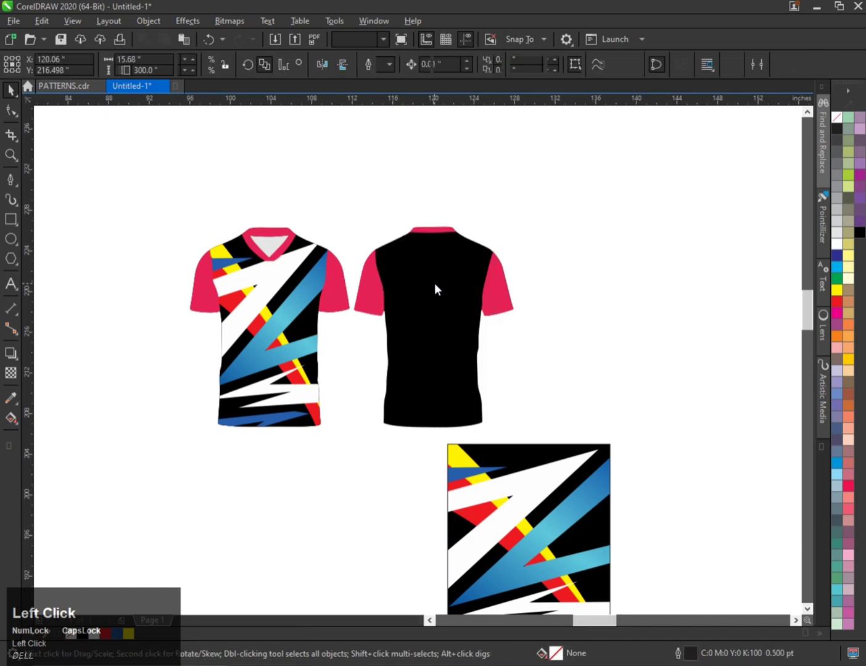
{"action": "right_click", "coordinate": [434, 282]}
{"action": "left_click", "coordinate": [471, 295]}
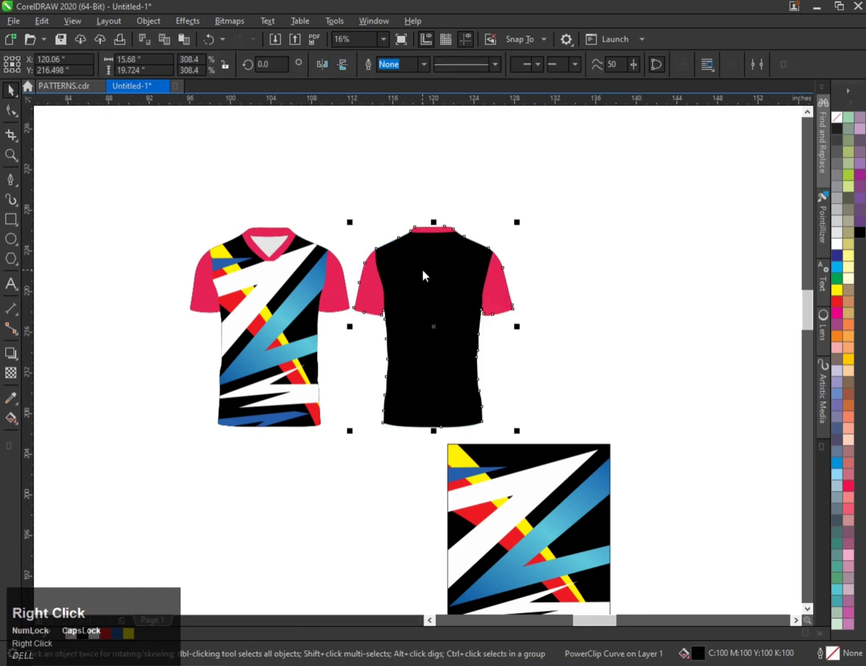
{"action": "right_click", "coordinate": [422, 269]}
{"action": "left_click", "coordinate": [487, 273]}
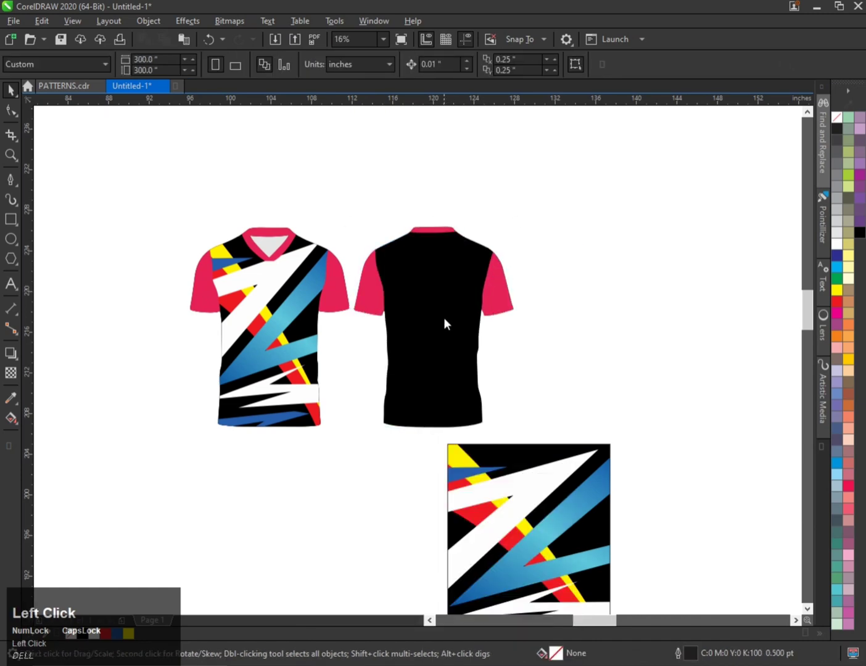
Open the back shirt's PowerClip contents for editing to check the pattern's placement, then finish editing.
{"action": "scroll", "coordinate": [443, 322], "scroll_direction": "up", "scroll_amount": 4}
{"action": "scroll", "coordinate": [427, 354], "scroll_direction": "down", "scroll_amount": 2}
{"action": "left_click", "coordinate": [420, 318]}
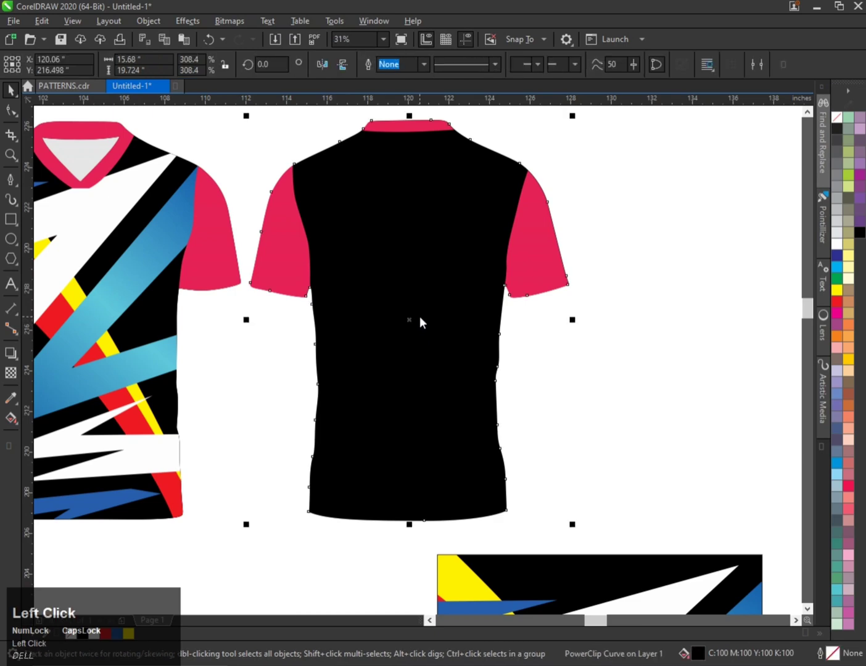
{"action": "left_click_drag", "start_coordinate": [420, 317], "coordinate": [563, 318]}
{"action": "key", "text": "ctrl+z"}
{"action": "key", "text": "q"}
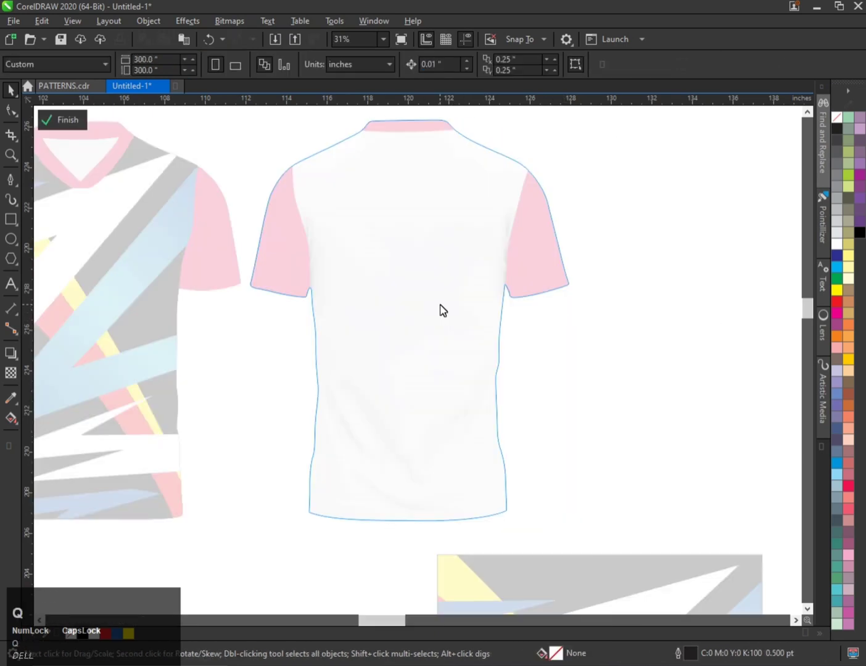
{"action": "right_click", "coordinate": [428, 287]}
{"action": "left_click", "coordinate": [469, 402]}
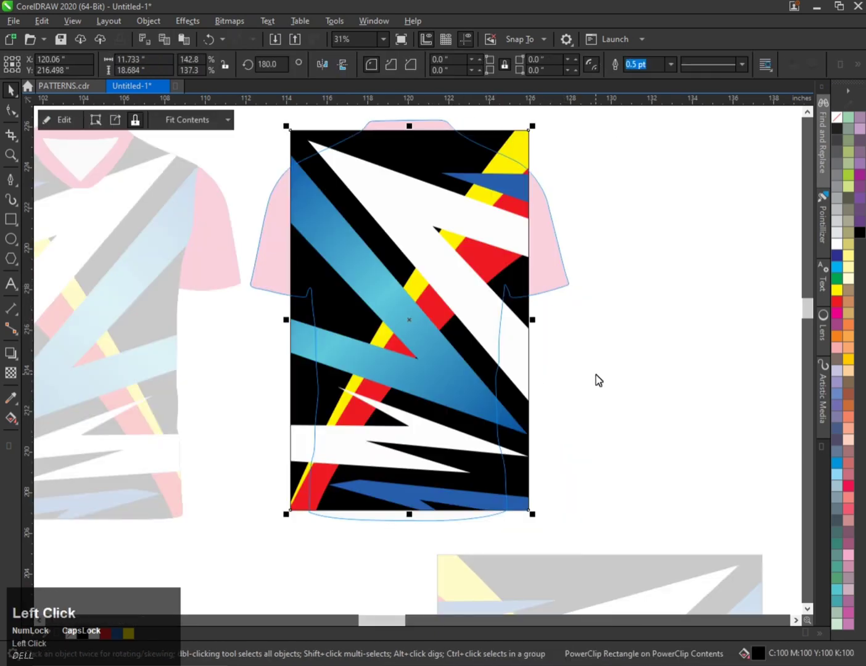
{"action": "left_click", "coordinate": [249, 147]}
{"action": "left_click", "coordinate": [64, 119]}
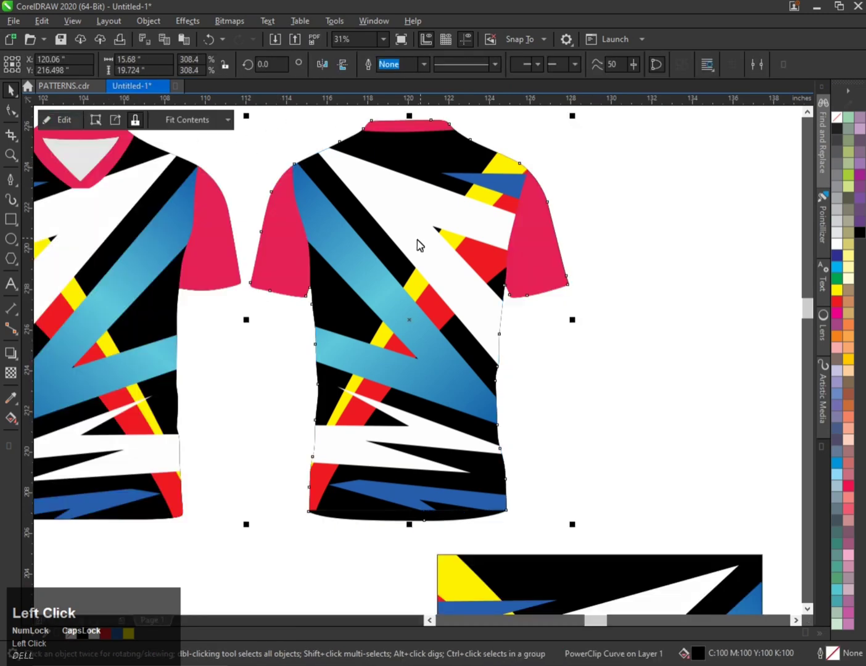
{"action": "scroll", "coordinate": [394, 247], "scroll_direction": "down", "scroll_amount": 1}
{"action": "scroll", "coordinate": [261, 203], "scroll_direction": "up", "scroll_amount": 2}
{"action": "left_click", "coordinate": [264, 185]}
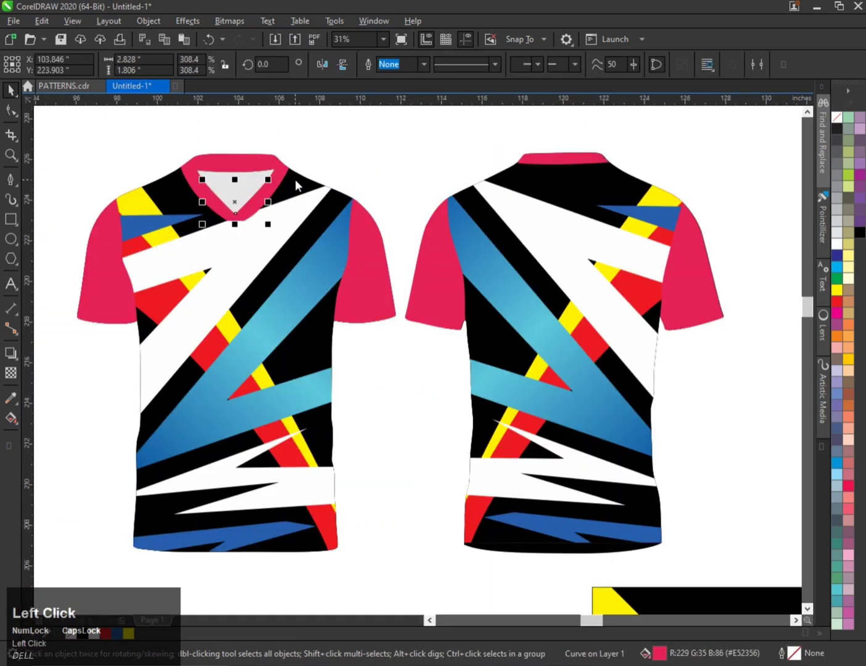
{"action": "left_click", "coordinate": [848, 235]}
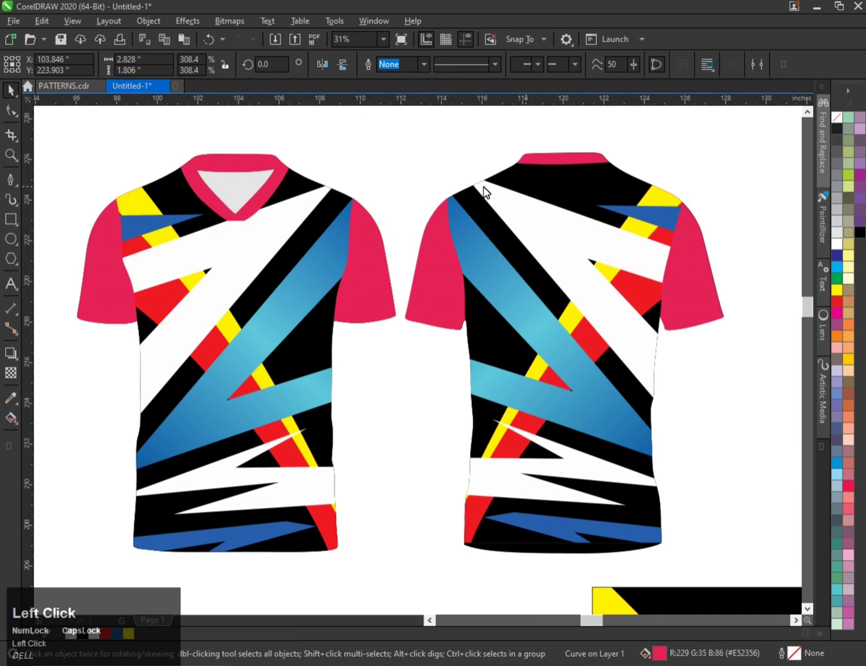
{"action": "left_click", "coordinate": [857, 233]}
Fill the front collar, its inner V edge and the back neckband red.
{"action": "left_click", "coordinate": [280, 169]}
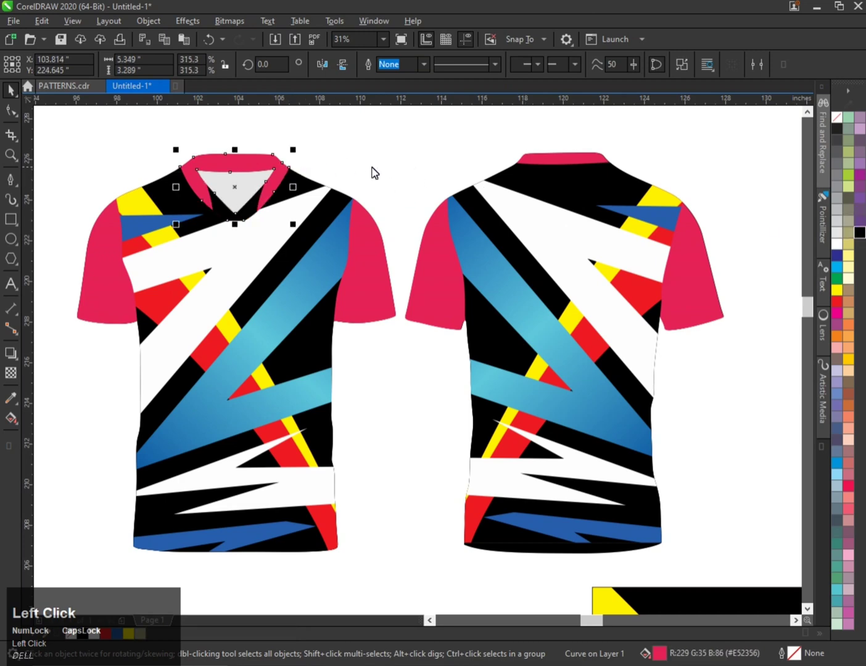
{"action": "left_click", "coordinate": [835, 302]}
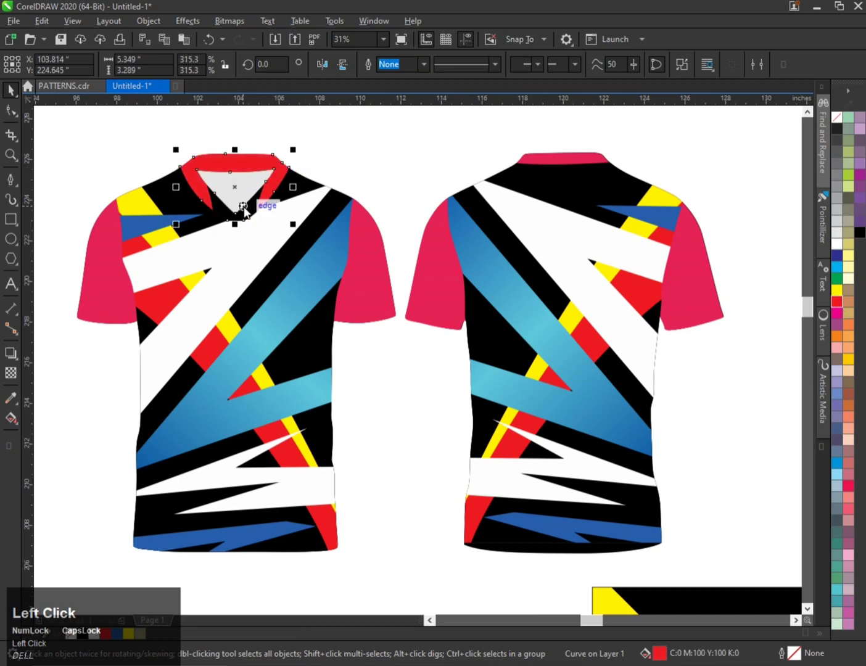
{"action": "left_click", "coordinate": [244, 212]}
{"action": "left_click", "coordinate": [836, 302]}
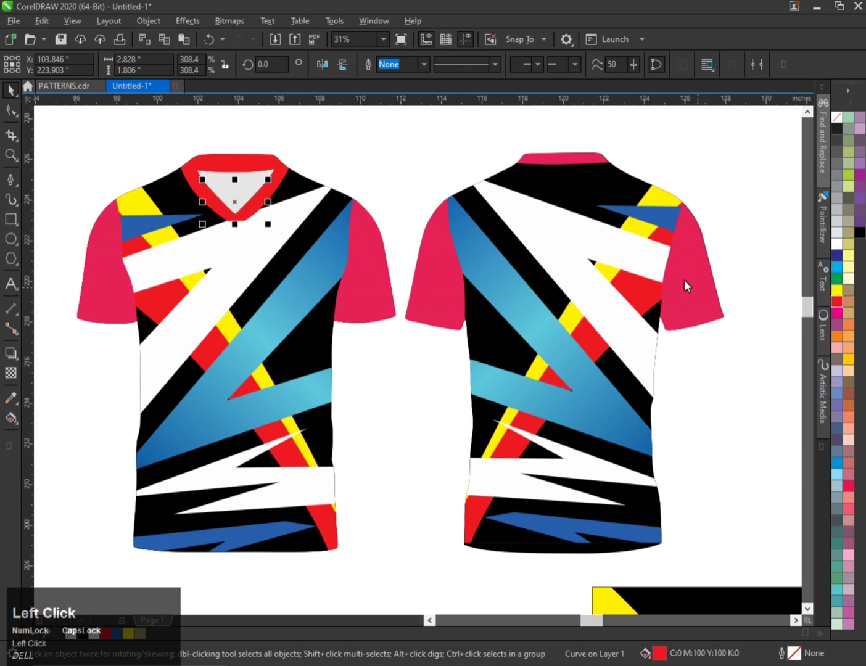
{"action": "left_click", "coordinate": [569, 161]}
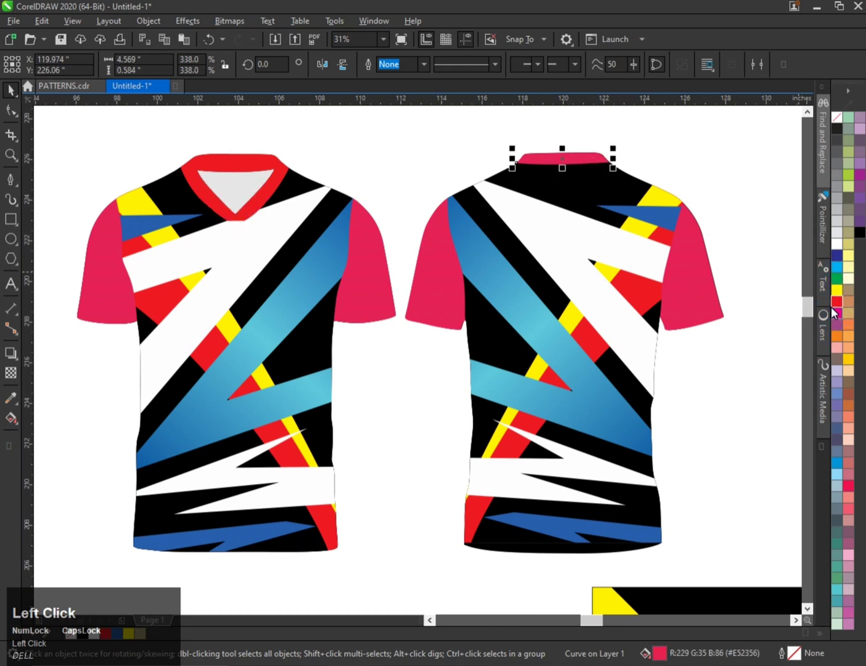
Fill all four sleeves of the front and back shirts black.
{"action": "left_click", "coordinate": [686, 273]}
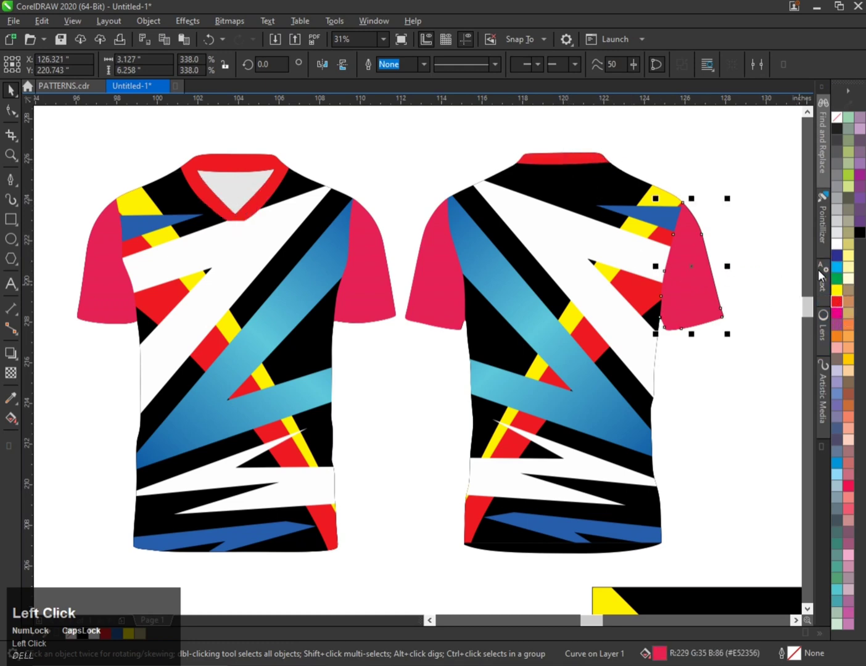
{"action": "left_click", "coordinate": [859, 233]}
{"action": "left_click", "coordinate": [457, 275]}
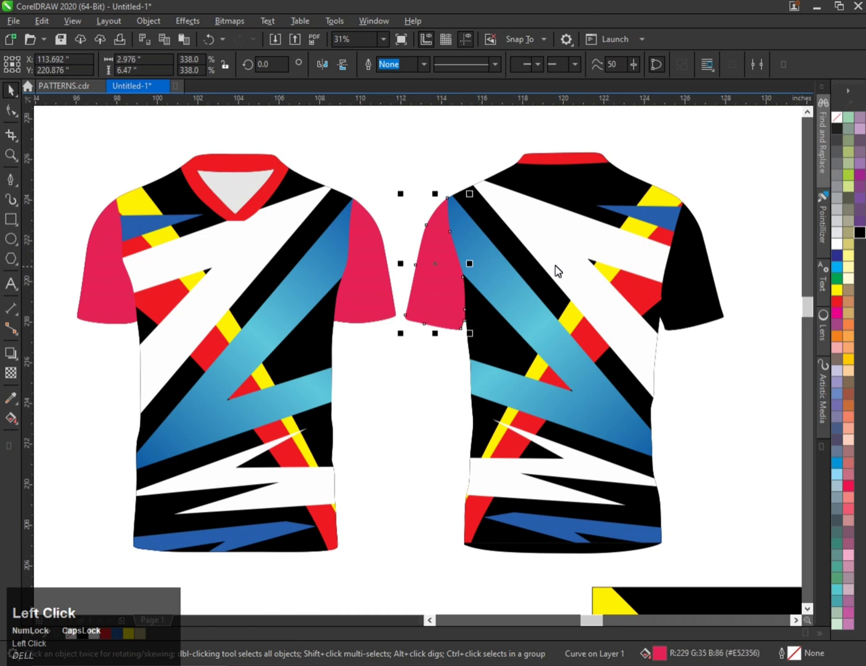
{"action": "left_click", "coordinate": [860, 234]}
{"action": "left_click", "coordinate": [374, 273]}
{"action": "key", "text": "ctrl+r"}
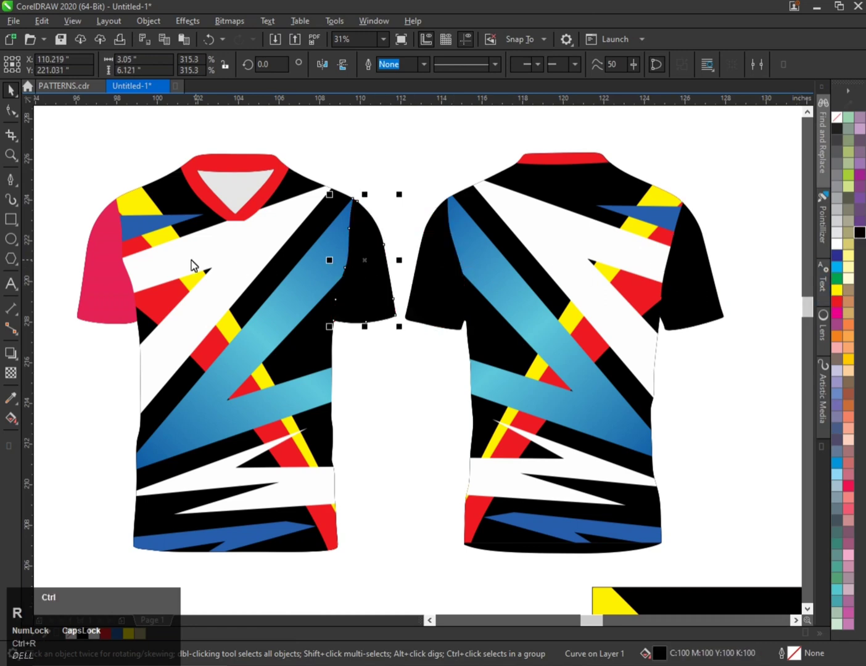
{"action": "left_click", "coordinate": [97, 274]}
{"action": "key", "text": "ctrl+r"}
Rearrange the stacking order so the shirts' shading layers sit above the patterned shirt bodies.
{"action": "scroll", "coordinate": [249, 262], "scroll_direction": "down", "scroll_amount": 2}
{"action": "left_click", "coordinate": [261, 286]}
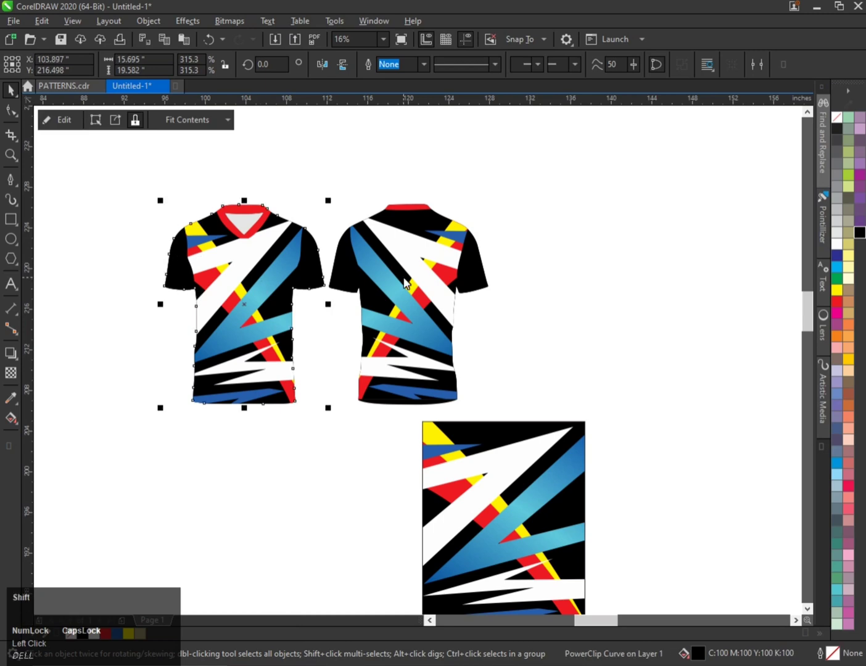
{"action": "left_click", "coordinate": [405, 282], "text": "shift"}
{"action": "key", "text": "shift+Page_Down"}
{"action": "left_click", "coordinate": [311, 413]}
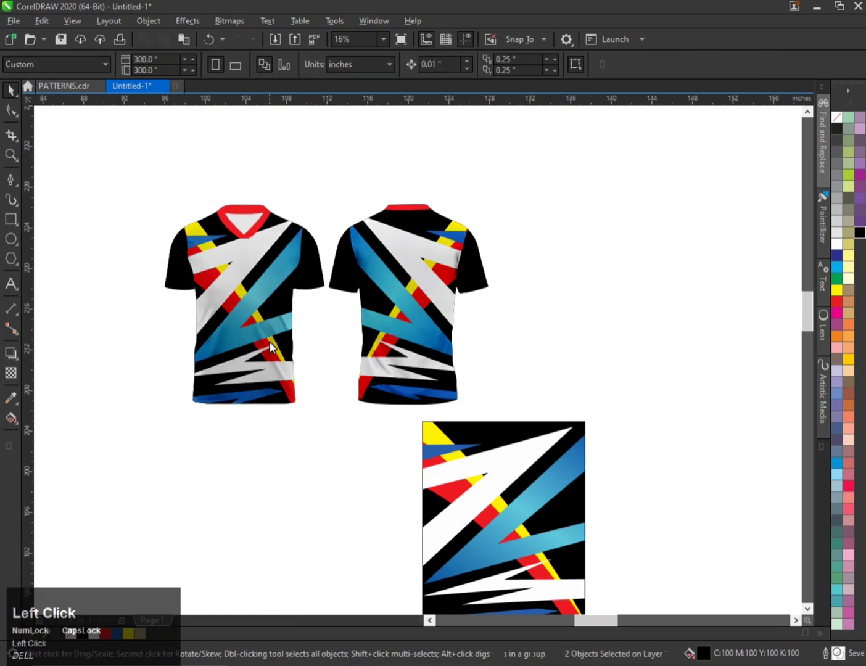
{"action": "left_click", "coordinate": [268, 341]}
{"action": "left_click", "coordinate": [406, 303], "text": "shift"}
{"action": "key", "text": "shift+Page_Up"}
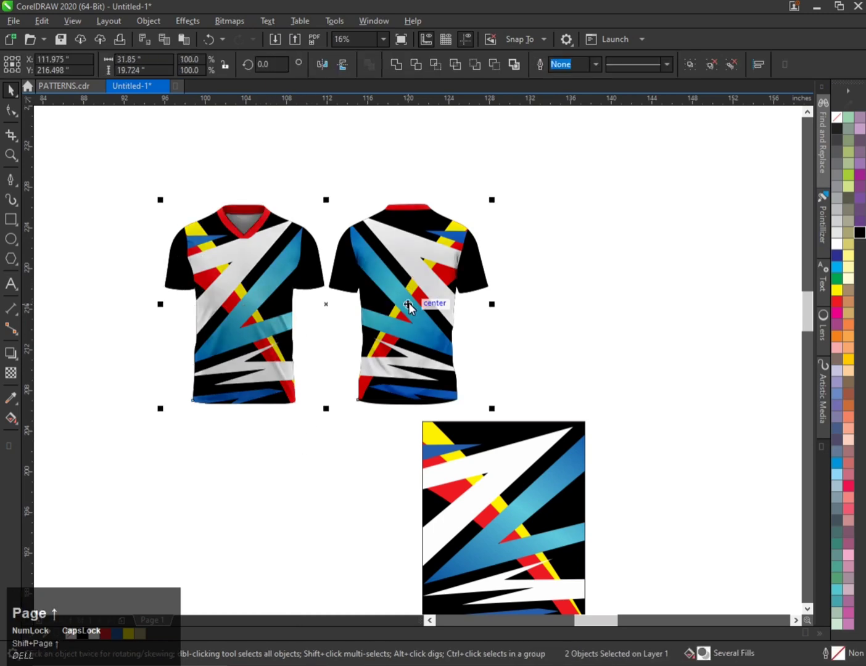
Inspect the shaded front and back shirt mockups up close.
{"action": "scroll", "coordinate": [270, 287], "scroll_direction": "up", "scroll_amount": 2}
{"action": "scroll", "coordinate": [272, 276], "scroll_direction": "down", "scroll_amount": 2}
{"action": "scroll", "coordinate": [242, 237], "scroll_direction": "up", "scroll_amount": 3}
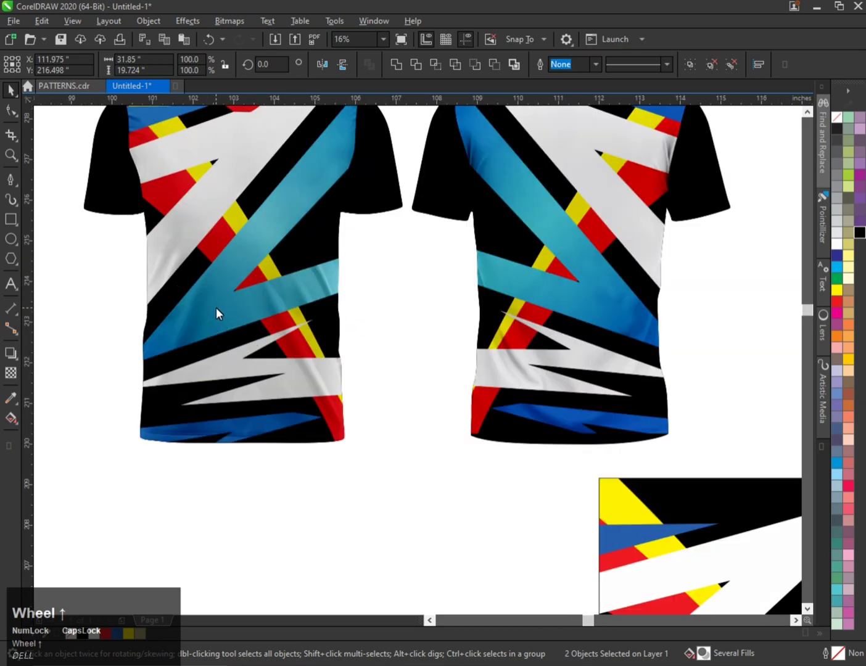
{"action": "scroll", "coordinate": [205, 319], "scroll_direction": "down", "scroll_amount": 2}
{"action": "scroll", "coordinate": [218, 232], "scroll_direction": "down", "scroll_amount": 1}
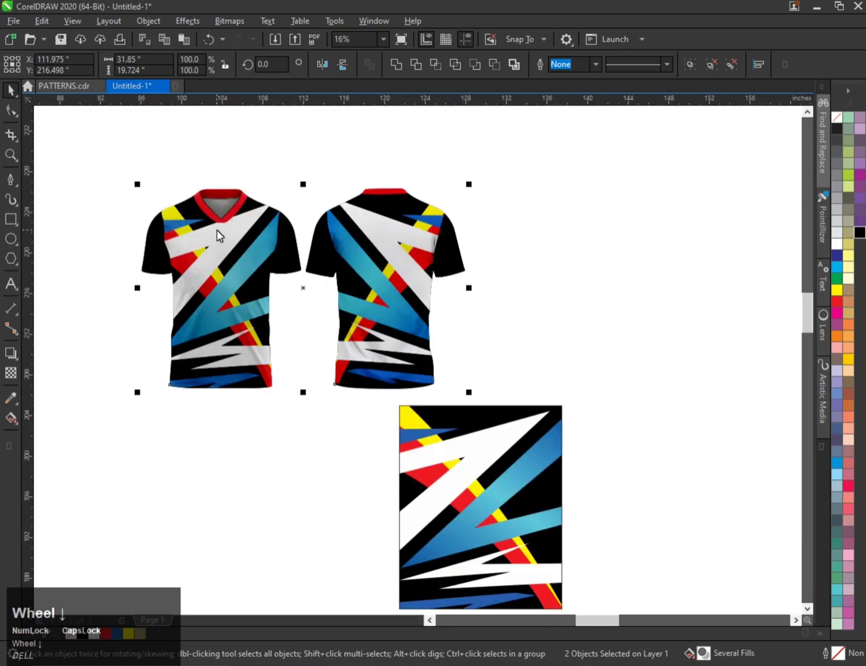
{"action": "scroll", "coordinate": [218, 234], "scroll_direction": "up", "scroll_amount": 1}
{"action": "scroll", "coordinate": [199, 263], "scroll_direction": "down", "scroll_amount": 2}
{"action": "scroll", "coordinate": [198, 259], "scroll_direction": "down", "scroll_amount": 1}
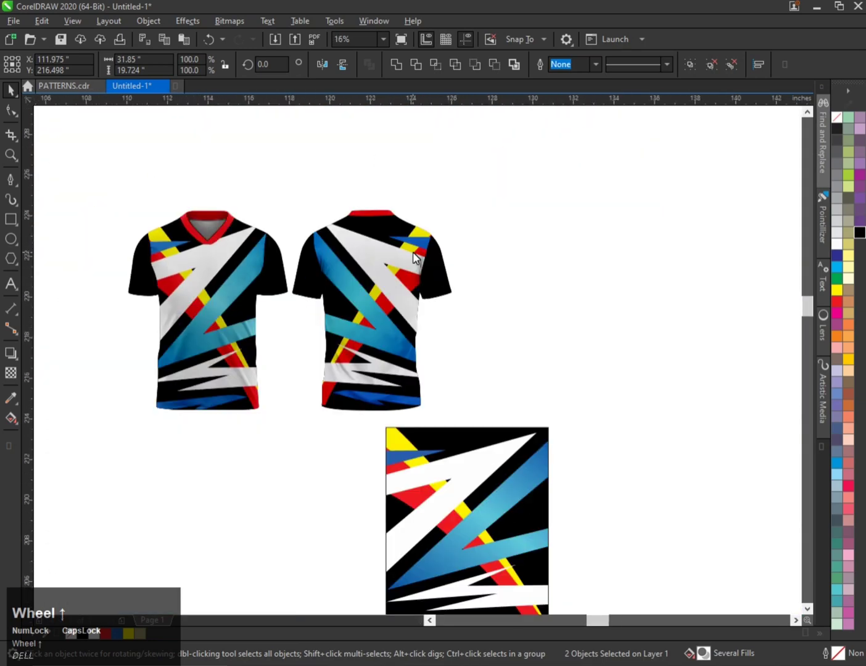
{"action": "scroll", "coordinate": [255, 256], "scroll_direction": "up", "scroll_amount": 2}
Add the text NAME on the back shirt's upper area and scale it up.
{"action": "left_click", "coordinate": [11, 283]}
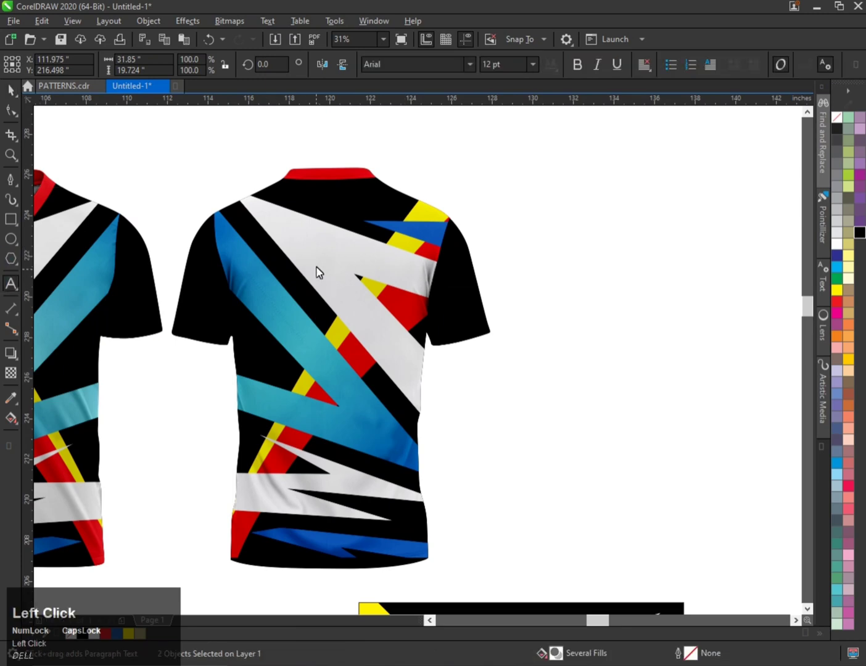
{"action": "left_click", "coordinate": [300, 261]}
{"action": "type", "text": "NAME"}
{"action": "key", "text": "ctrl+space"}
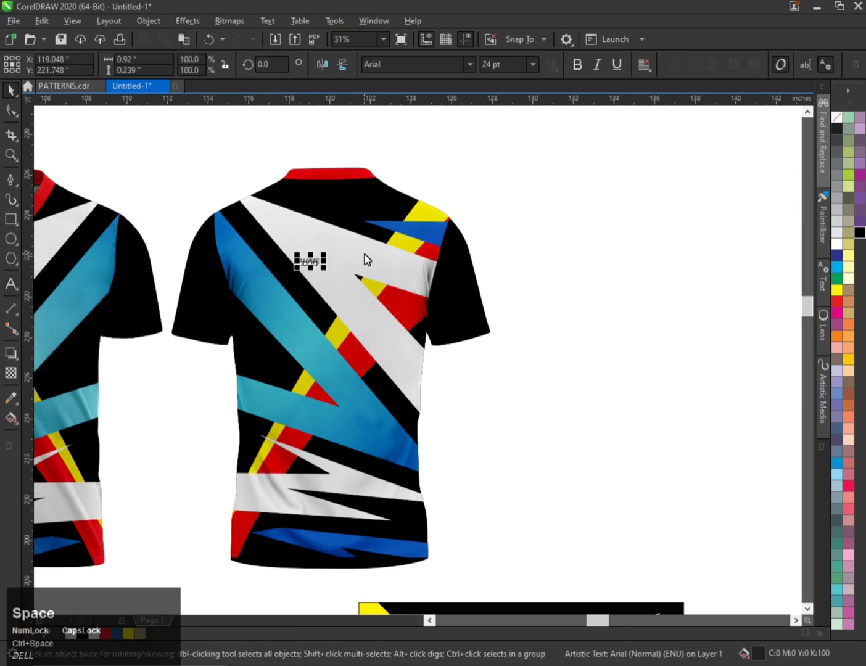
{"action": "left_click_drag", "start_coordinate": [326, 271], "coordinate": [399, 287]}
Set the NAME text's font to FuturaTEEBolCon, enlarge it further and fill it yellow.
{"action": "left_click", "coordinate": [470, 69]}
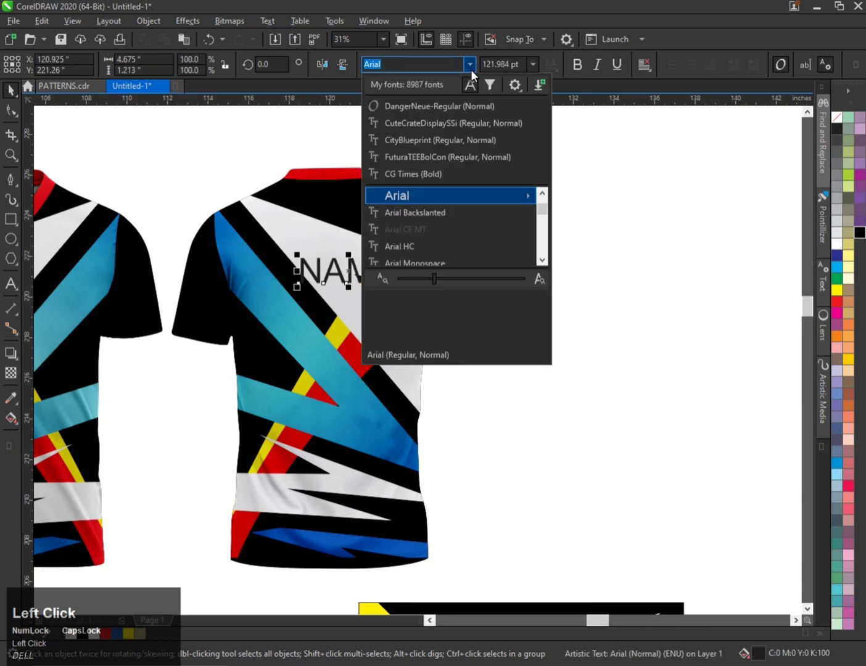
{"action": "scroll", "coordinate": [451, 216], "scroll_direction": "down", "scroll_amount": 8}
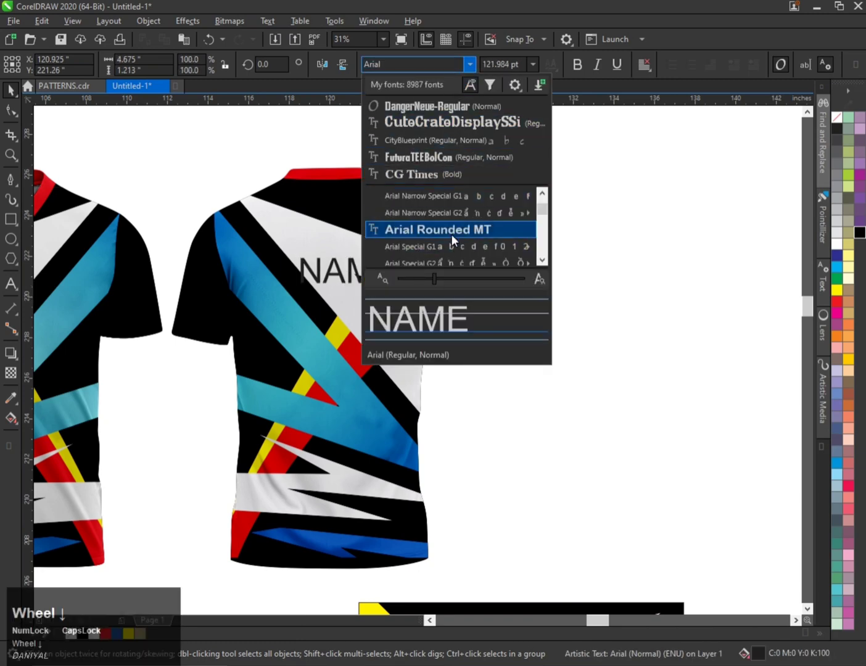
{"action": "left_click", "coordinate": [534, 157]}
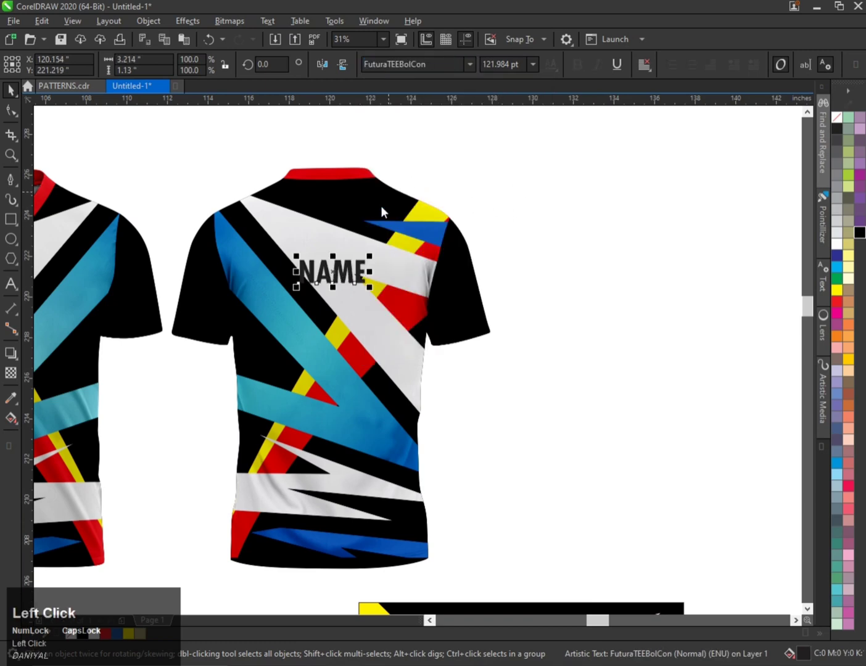
{"action": "mouse_move", "coordinate": [370, 257]}
{"action": "left_mouse_down"}
{"action": "mouse_move", "coordinate": [418, 229]}
{"action": "mouse_move", "coordinate": [360, 243]}
{"action": "left_mouse_up"}
{"action": "left_click", "coordinate": [836, 290]}
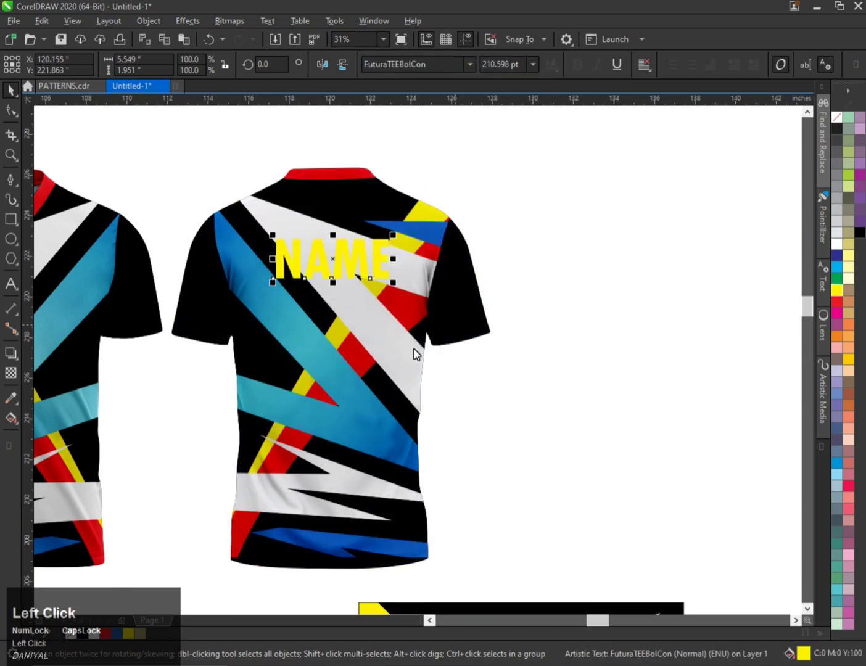
Give the NAME text a black outline 15 points wide with round corners.
{"action": "right_click", "coordinate": [859, 232]}
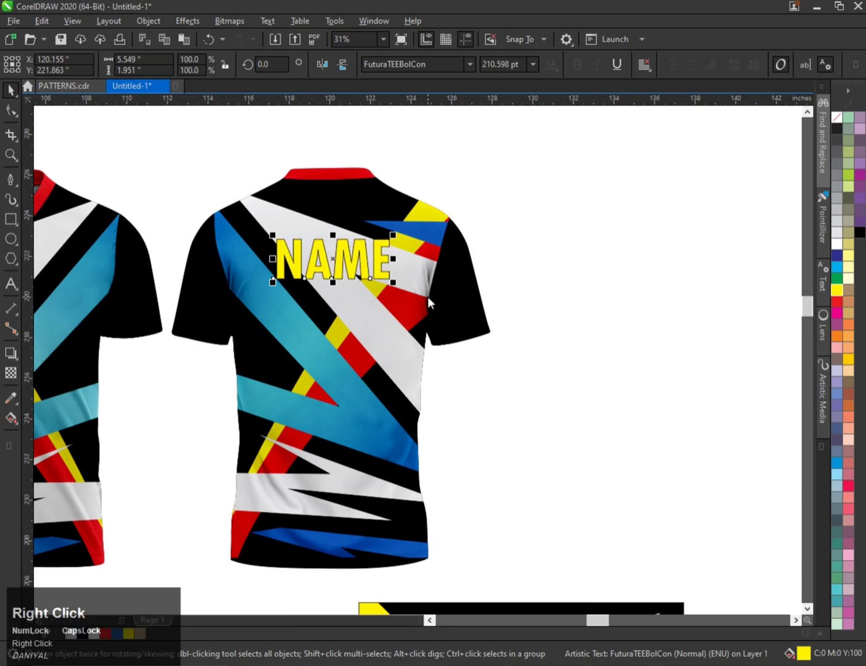
{"action": "key", "text": "F12"}
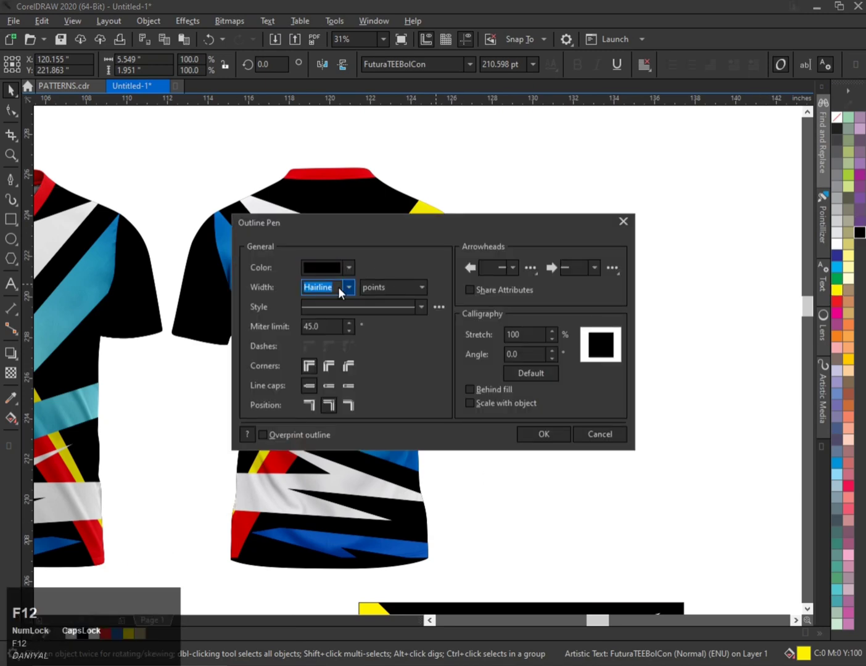
{"action": "type", "text": "22"}
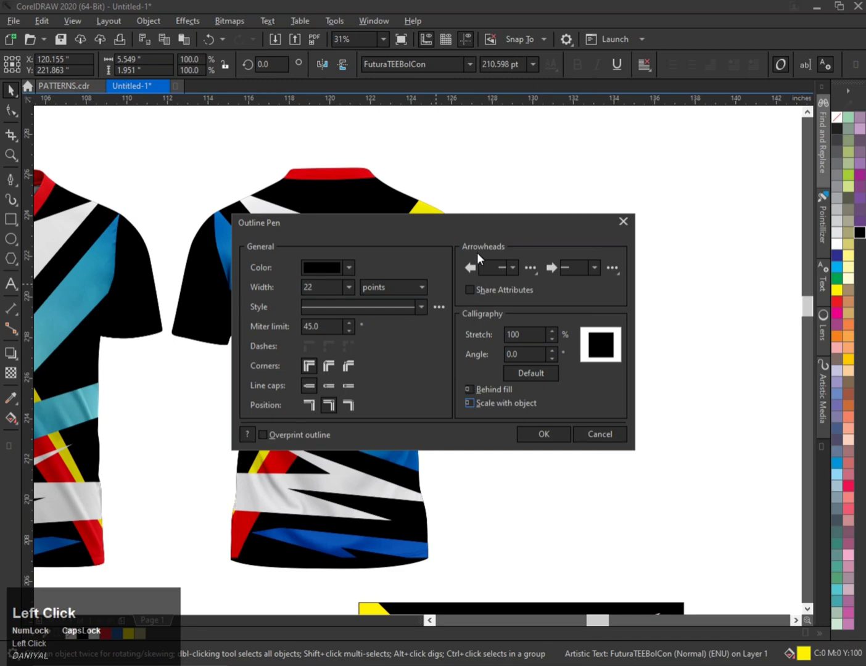
{"action": "left_click_drag", "start_coordinate": [475, 224], "coordinate": [657, 223]}
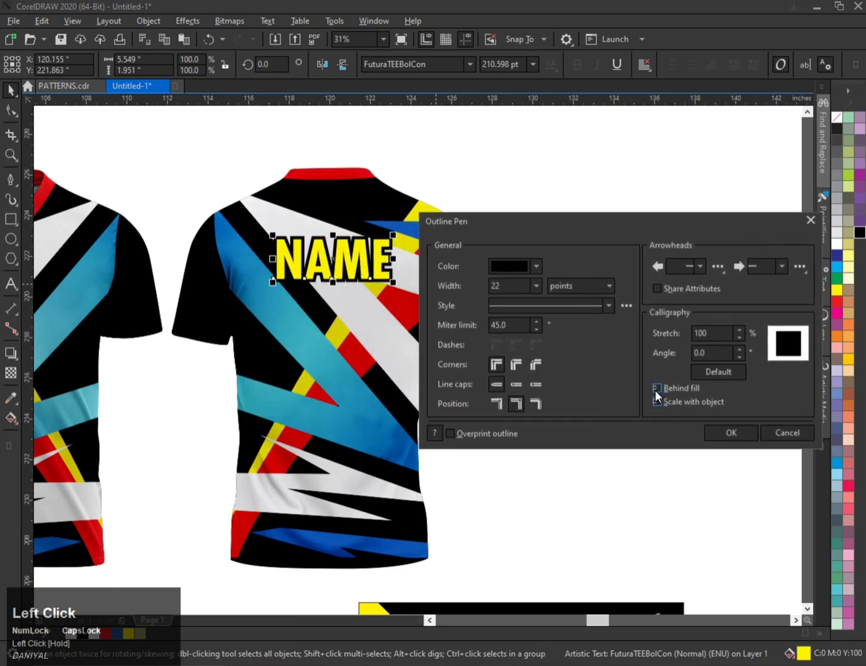
{"action": "left_click", "coordinate": [516, 364]}
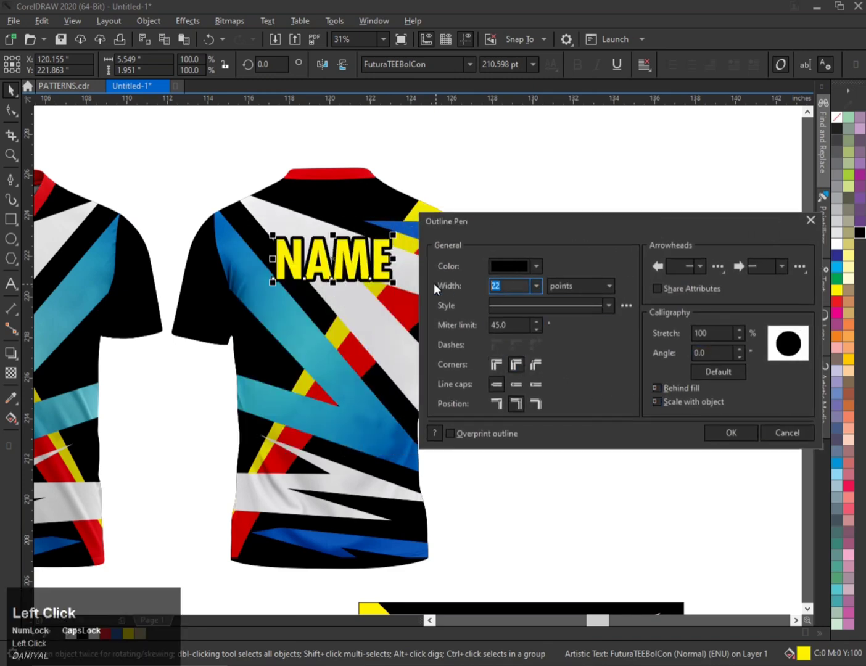
{"action": "type", "text": "15"}
{"action": "key", "text": "Return"}
Squash the NAME text vertically to about 86% of its height.
{"action": "left_click", "coordinate": [360, 242]}
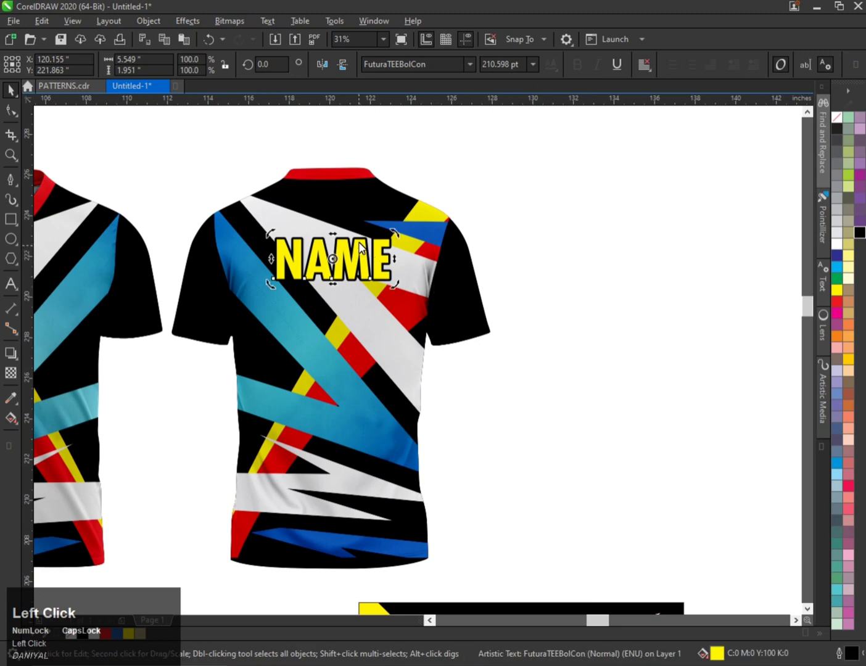
{"action": "left_click", "coordinate": [339, 255]}
{"action": "left_click_drag", "start_coordinate": [332, 235], "coordinate": [333, 241]}
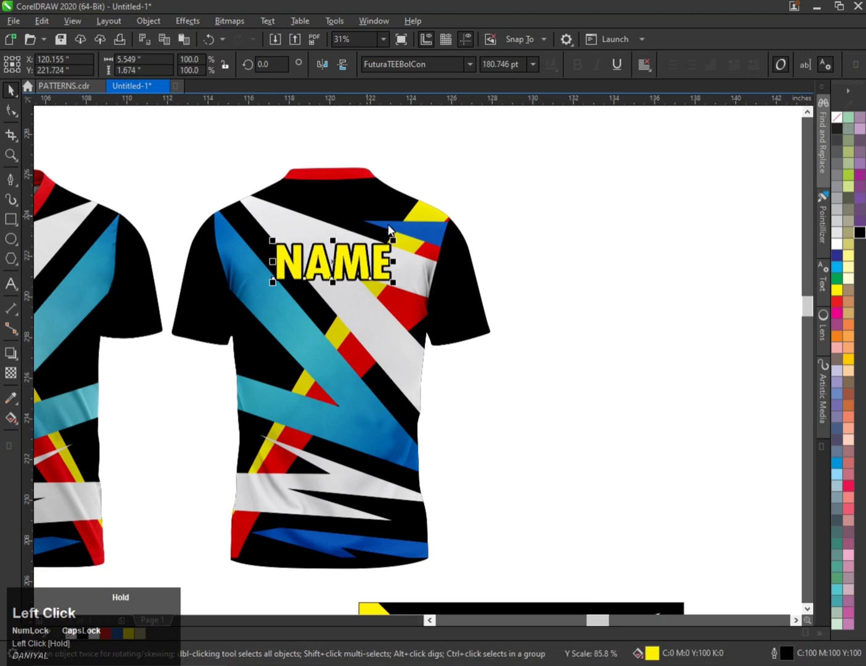
Apply a vertical red-to-yellow fountain fill to the NAME text.
{"action": "scroll", "coordinate": [354, 265], "scroll_direction": "up", "scroll_amount": 2}
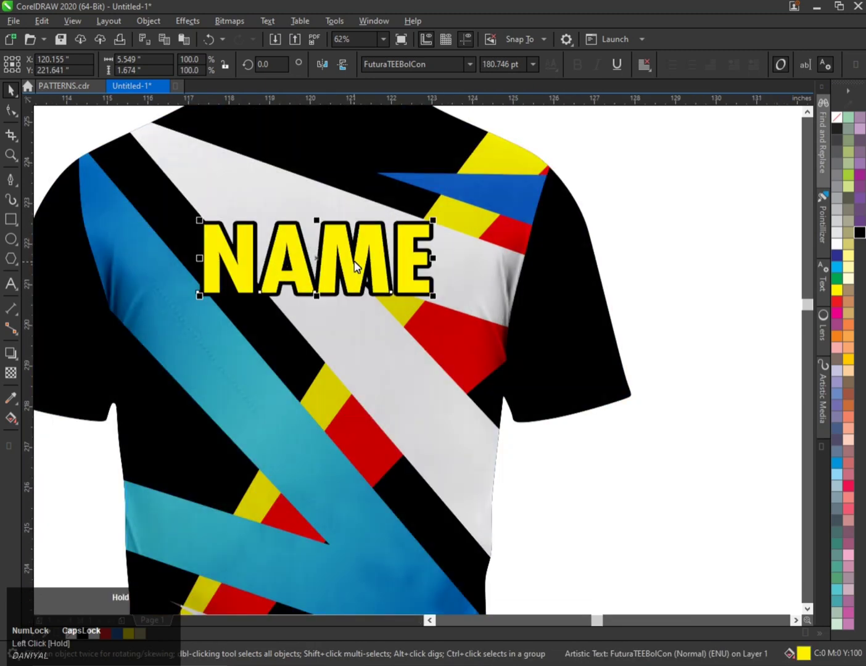
{"action": "scroll", "coordinate": [355, 267], "scroll_direction": "down", "scroll_amount": 2}
{"action": "scroll", "coordinate": [318, 267], "scroll_direction": "up", "scroll_amount": 2}
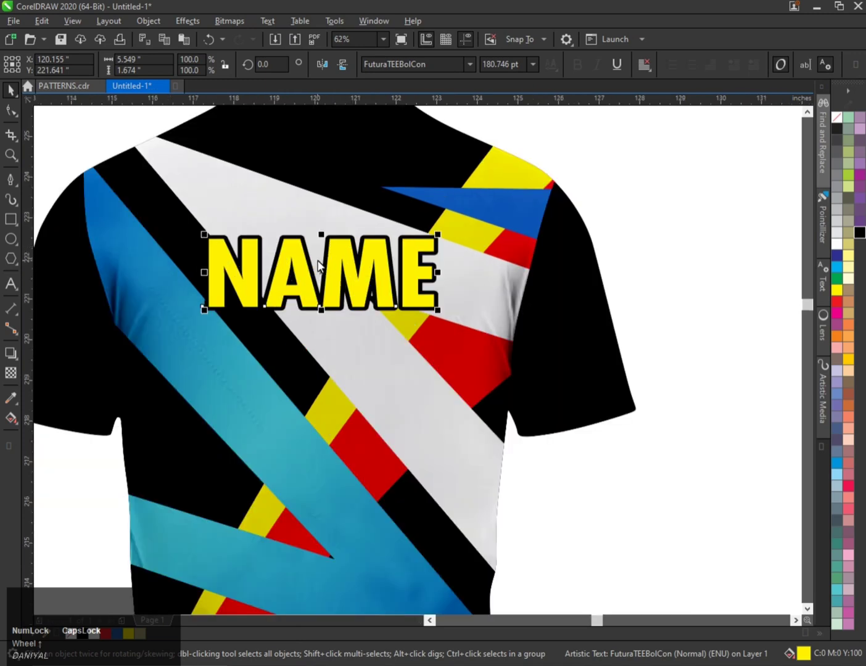
{"action": "key", "text": "g"}
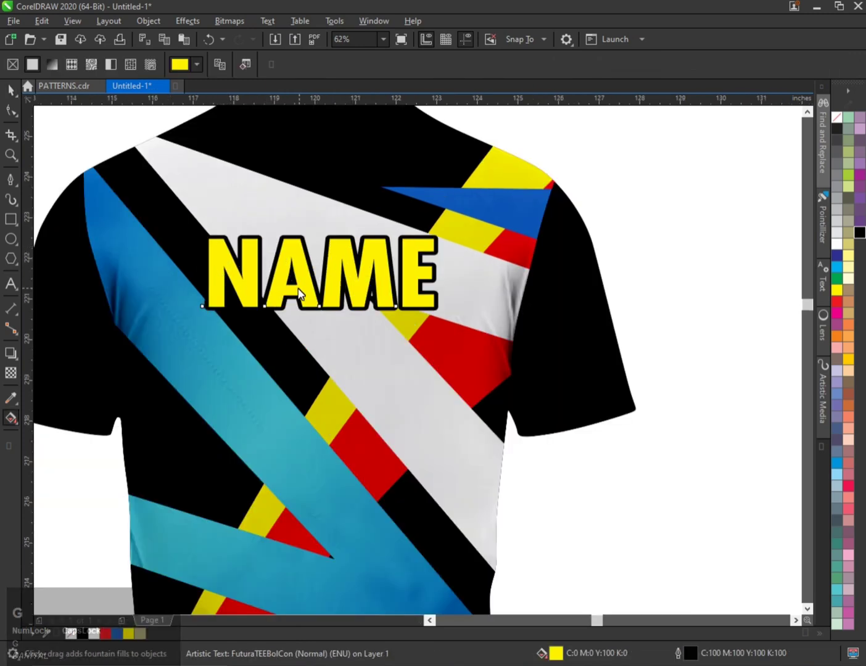
{"action": "left_click", "coordinate": [335, 309]}
{"action": "left_click_drag", "start_coordinate": [332, 307], "coordinate": [336, 248]}
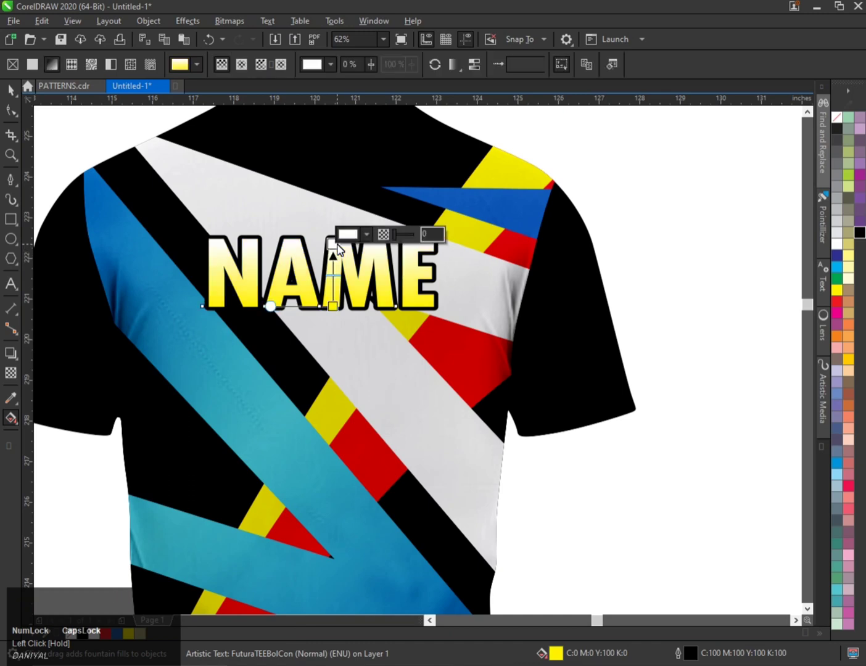
{"action": "left_click", "coordinate": [835, 301]}
{"action": "key", "text": "space"}
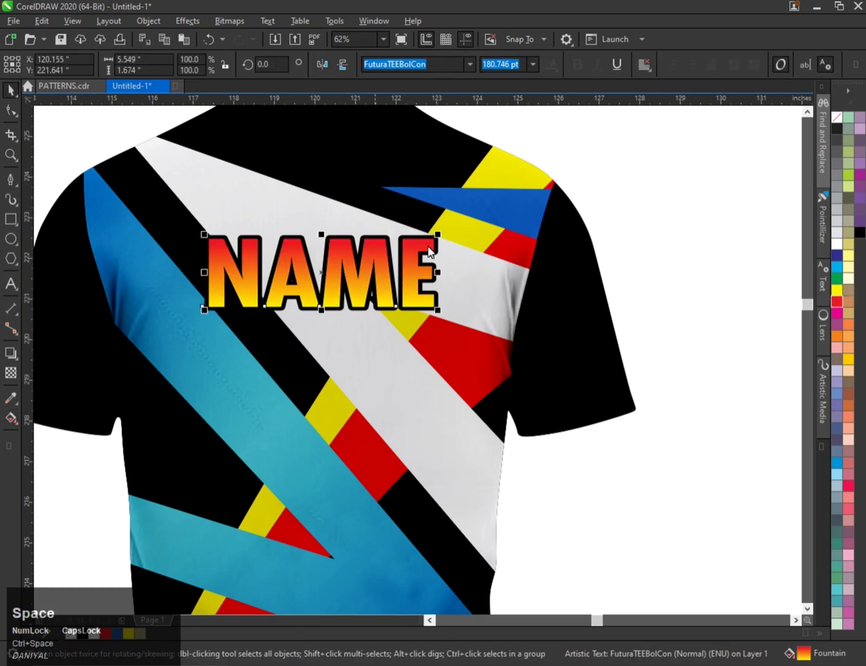
{"action": "right_click", "coordinate": [836, 247]}
{"action": "key", "text": "ctrl+z"}
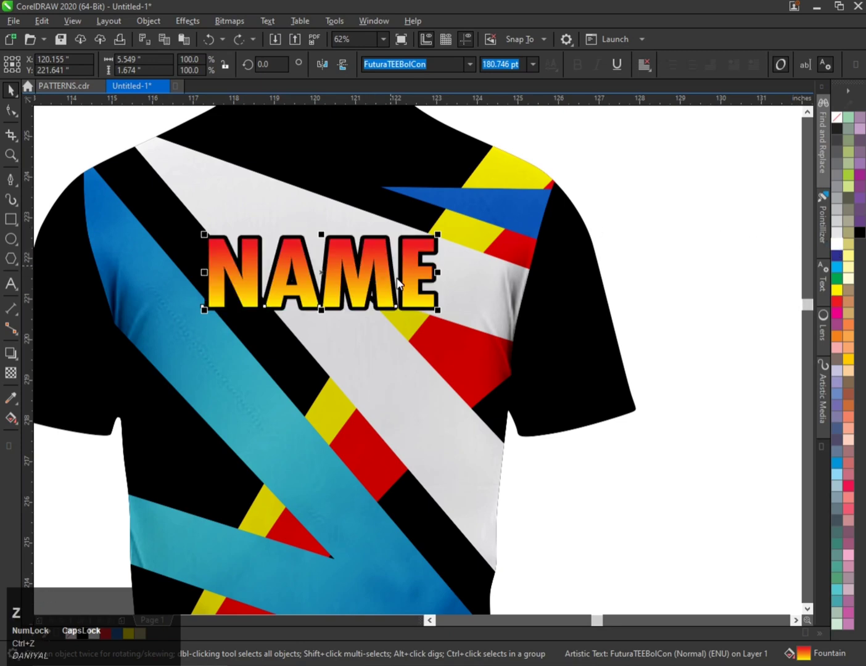
Add a cyan middle color node to the NAME text's gradient and adjust the node positions.
{"action": "key", "text": "space"}
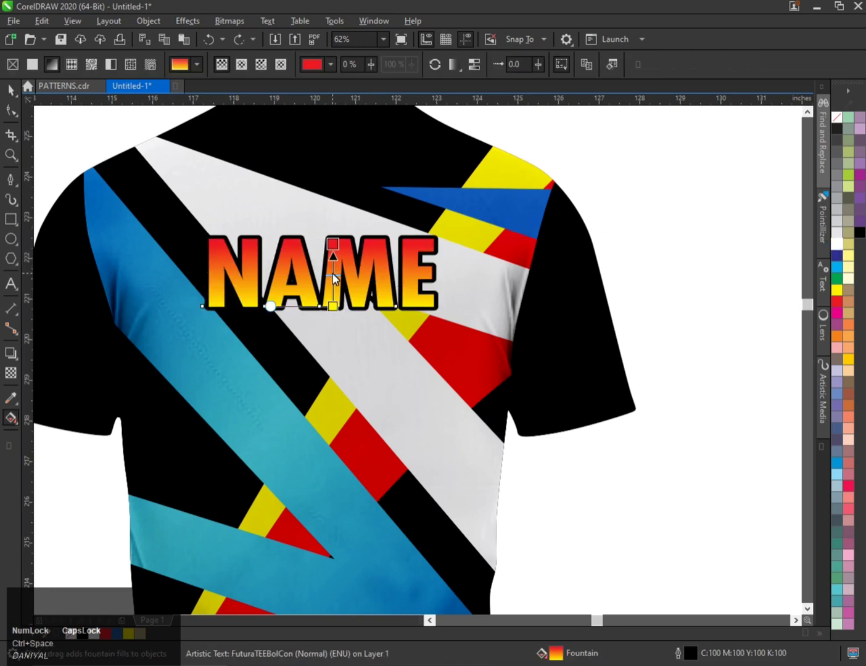
{"action": "left_click", "coordinate": [332, 279]}
{"action": "scroll", "coordinate": [333, 276], "scroll_direction": "up", "scroll_amount": 2}
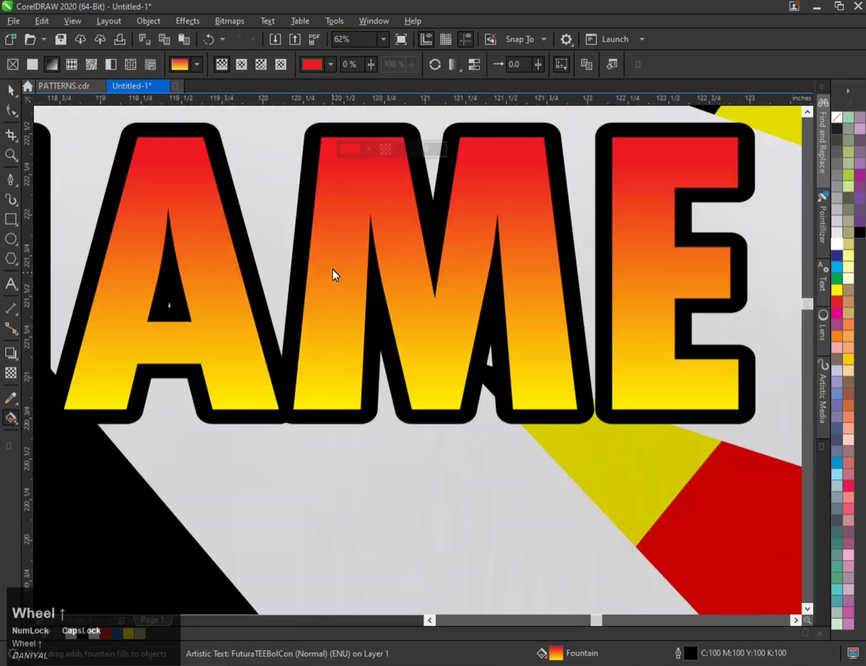
{"action": "double_click", "coordinate": [334, 264]}
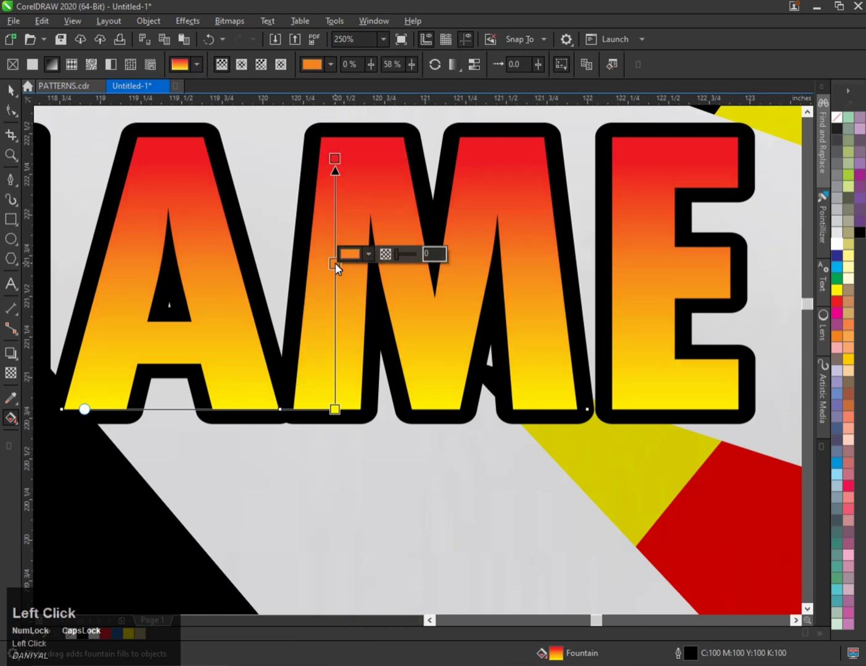
{"action": "left_click", "coordinate": [833, 269]}
{"action": "scroll", "coordinate": [388, 304], "scroll_direction": "down", "scroll_amount": 4}
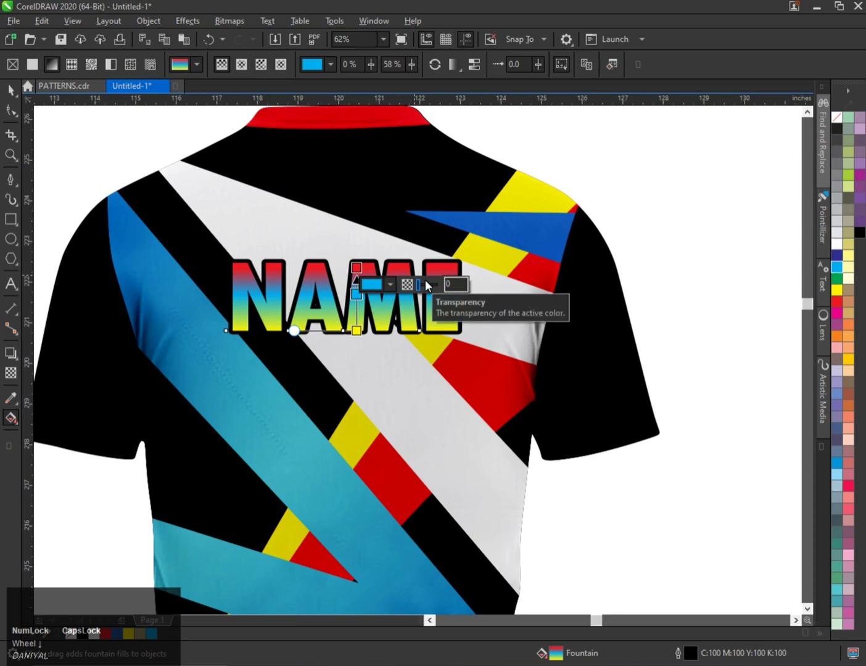
{"action": "scroll", "coordinate": [366, 304], "scroll_direction": "up", "scroll_amount": 2}
{"action": "left_click_drag", "start_coordinate": [349, 354], "coordinate": [349, 343]}
{"action": "left_click_drag", "start_coordinate": [349, 234], "coordinate": [348, 244]}
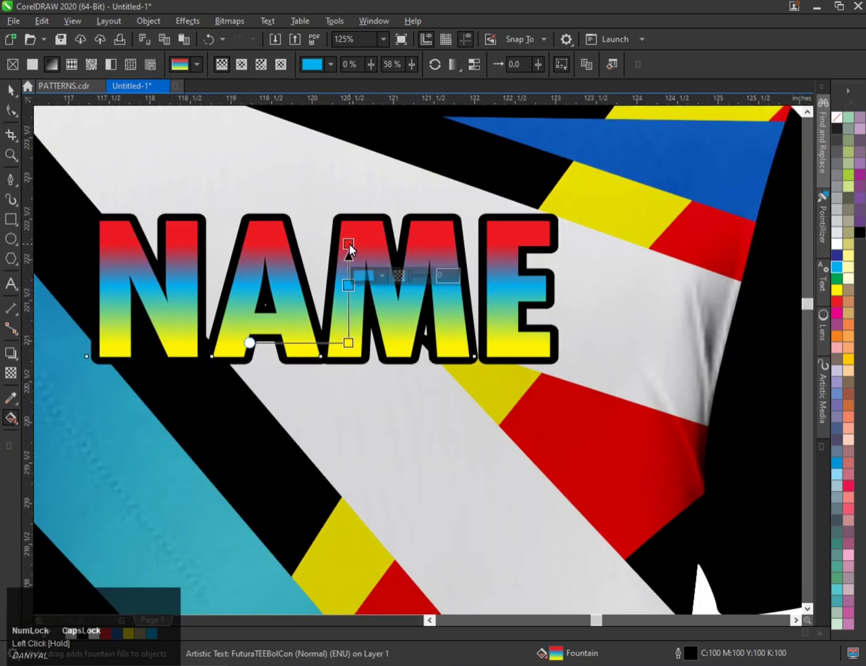
{"action": "key", "text": "space"}
{"action": "scroll", "coordinate": [380, 266], "scroll_direction": "down", "scroll_amount": 6}
{"action": "scroll", "coordinate": [379, 262], "scroll_direction": "up", "scroll_amount": 2}
Try center-aligning the NAME text with the back shirt, then undo back to the red-to-yellow gradient.
{"action": "left_click", "coordinate": [391, 223]}
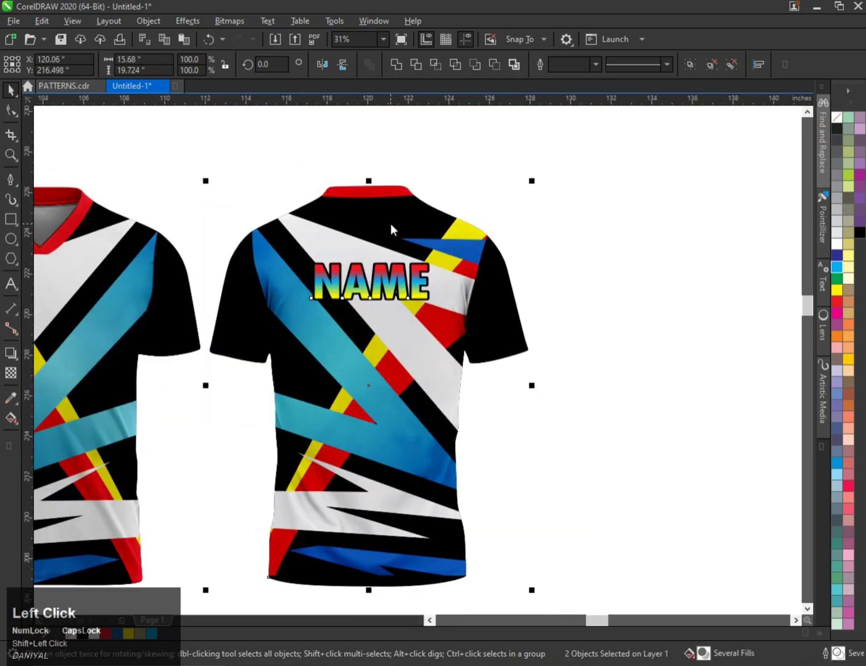
{"action": "key", "text": "c"}
{"action": "scroll", "coordinate": [389, 223], "scroll_direction": "down", "scroll_amount": 2}
{"action": "scroll", "coordinate": [417, 252], "scroll_direction": "up", "scroll_amount": 2}
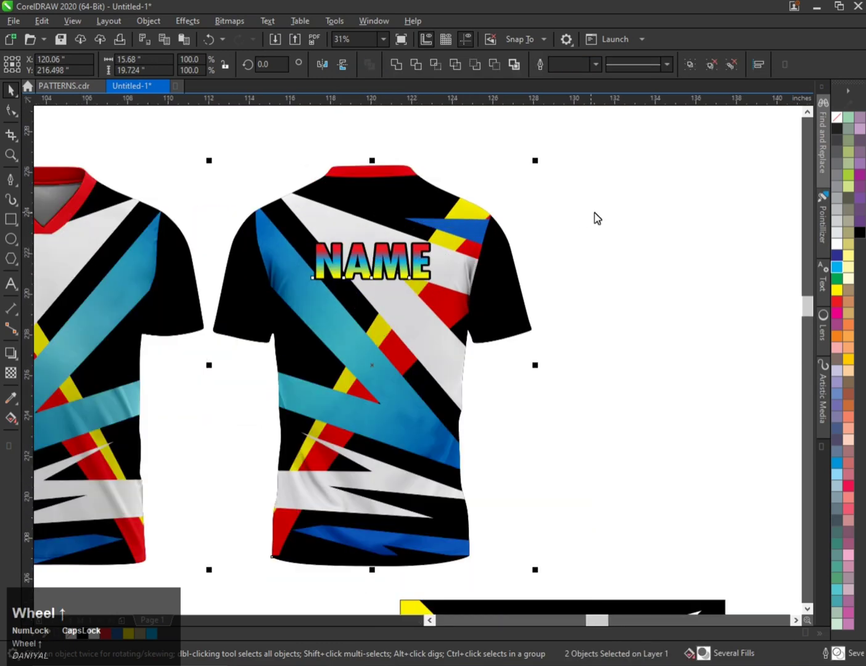
{"action": "left_click_drag", "start_coordinate": [595, 214], "coordinate": [240, 339]}
{"action": "key", "text": "ctrl+z"}
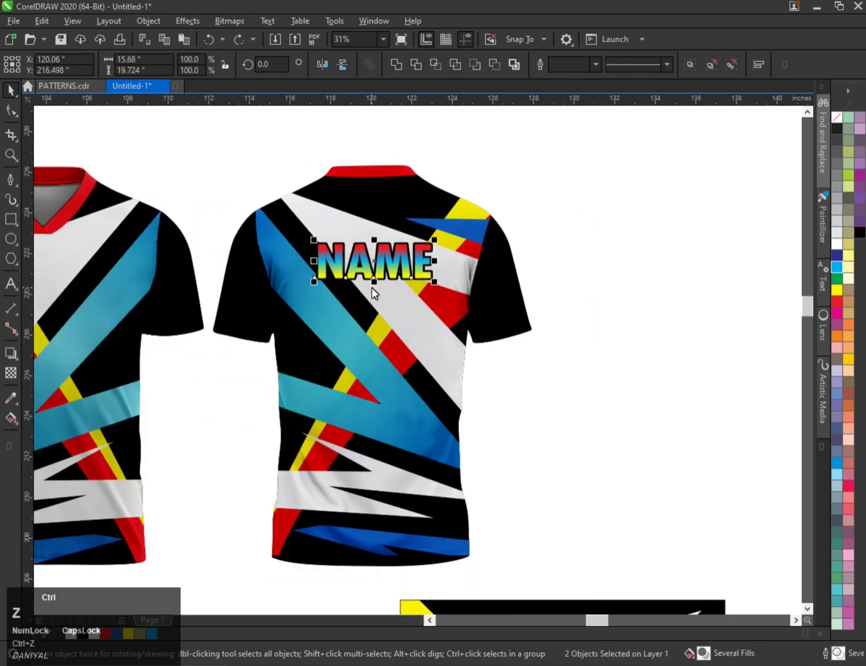
{"action": "key", "text": "ctrl+z"}
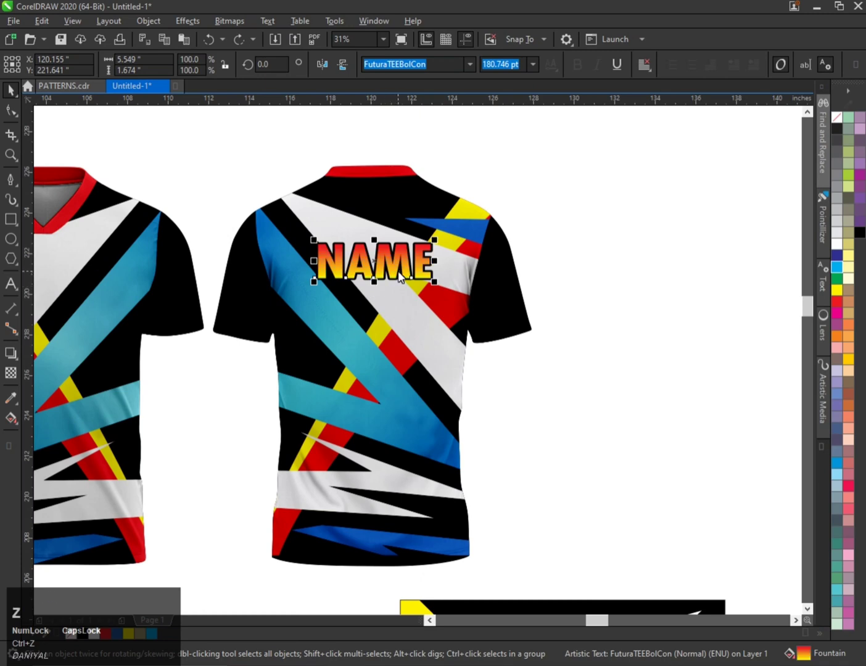
Center the NAME text horizontally on the back shirt.
{"action": "left_click", "coordinate": [409, 232], "text": "shift"}
{"action": "key", "text": "c"}
{"action": "left_click_drag", "start_coordinate": [668, 214], "coordinate": [249, 312]}
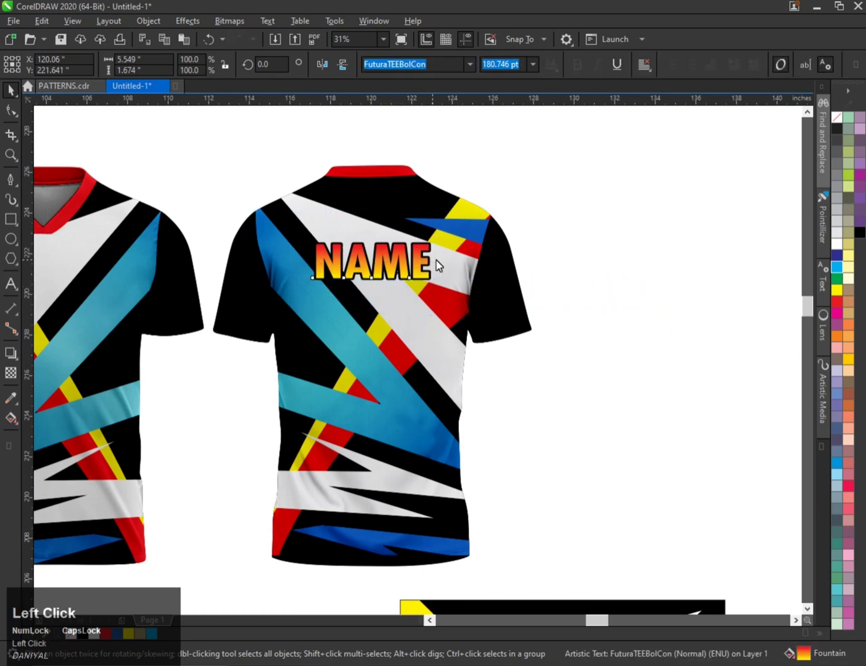
{"action": "left_click", "coordinate": [437, 266], "text": "shift"}
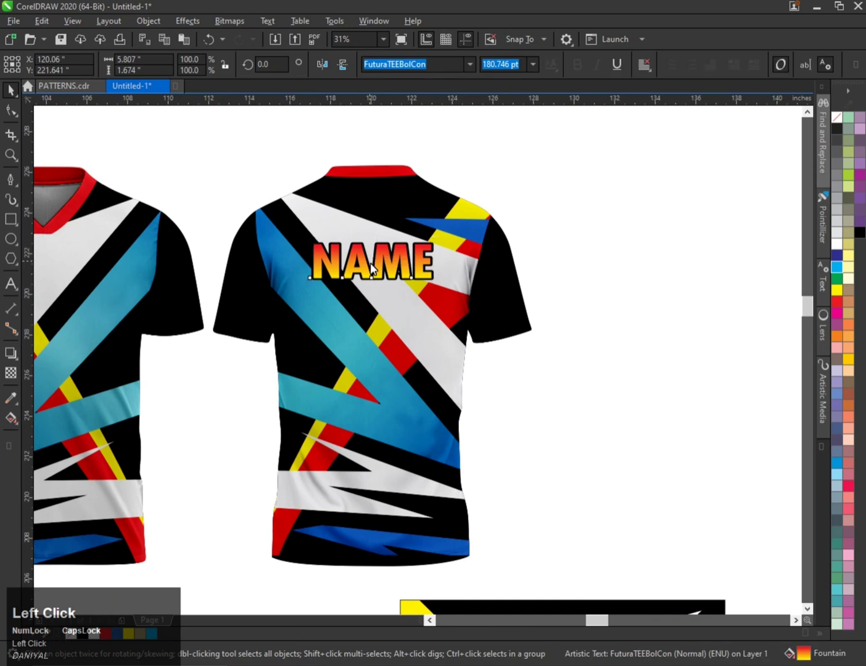
Duplicate the NAME text directly below itself.
{"action": "left_click_drag", "start_coordinate": [370, 260], "coordinate": [372, 316]}
{"action": "right_click", "coordinate": [371, 317]}
{"action": "key", "text": "g"}
{"action": "left_click", "coordinate": [378, 317]}
{"action": "key", "text": "space"}
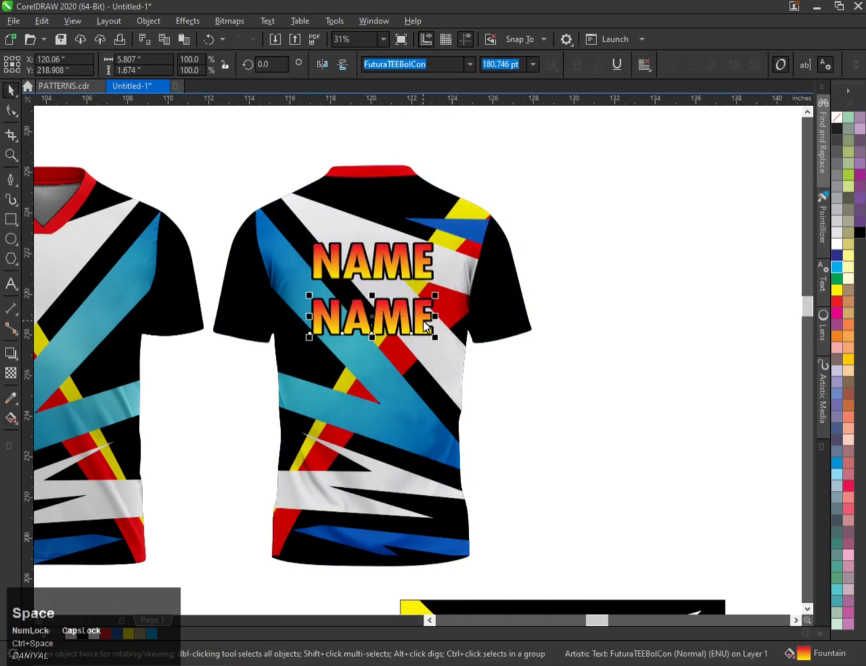
Replace the duplicated text's content with 69.
{"action": "double_click", "coordinate": [426, 326]}
{"action": "type", "text": "69"}
{"action": "key", "text": "space"}
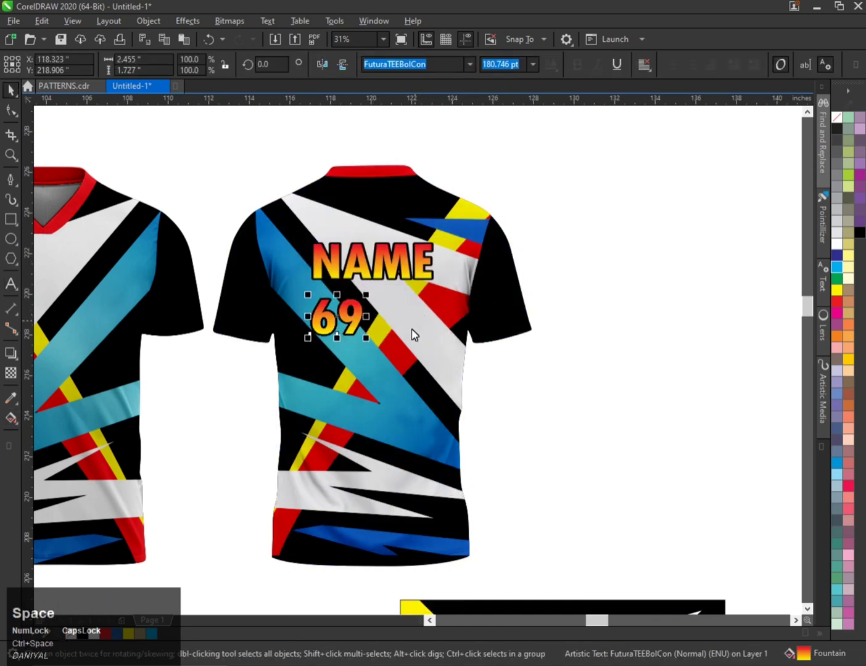
Enlarge the 69 to about 5.6 × 4 inches and center it beneath the NAME text.
{"action": "left_click_drag", "start_coordinate": [369, 340], "coordinate": [433, 418]}
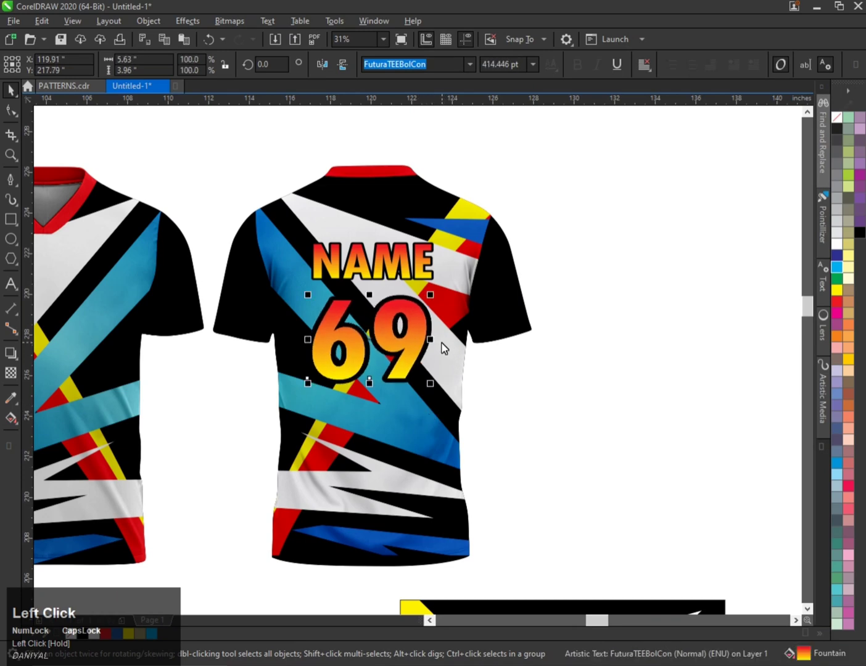
{"action": "left_click_drag", "start_coordinate": [430, 339], "coordinate": [415, 343]}
{"action": "left_click", "coordinate": [515, 265], "text": "shift"}
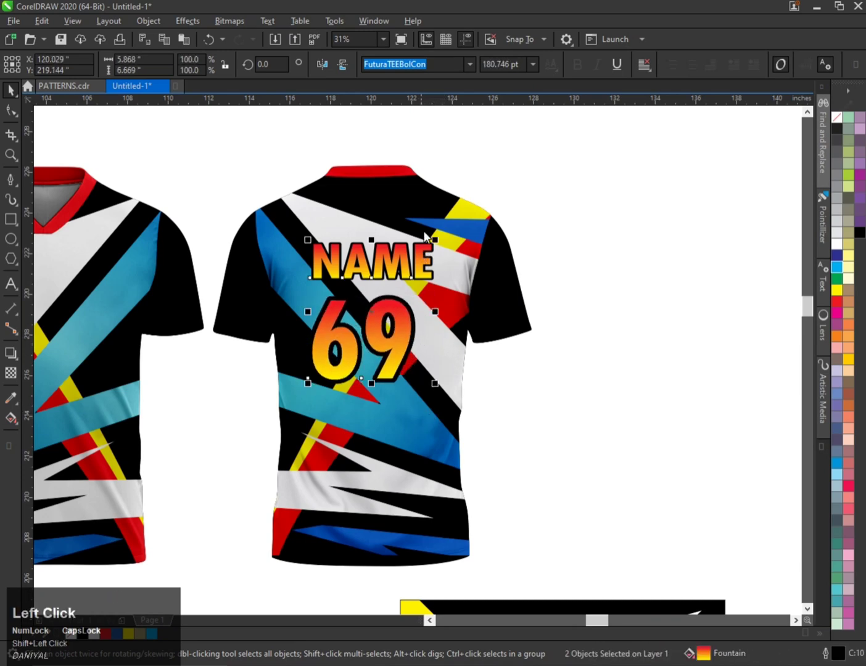
{"action": "key", "text": "c"}
{"action": "left_click", "coordinate": [533, 236]}
{"action": "left_click", "coordinate": [405, 266]}
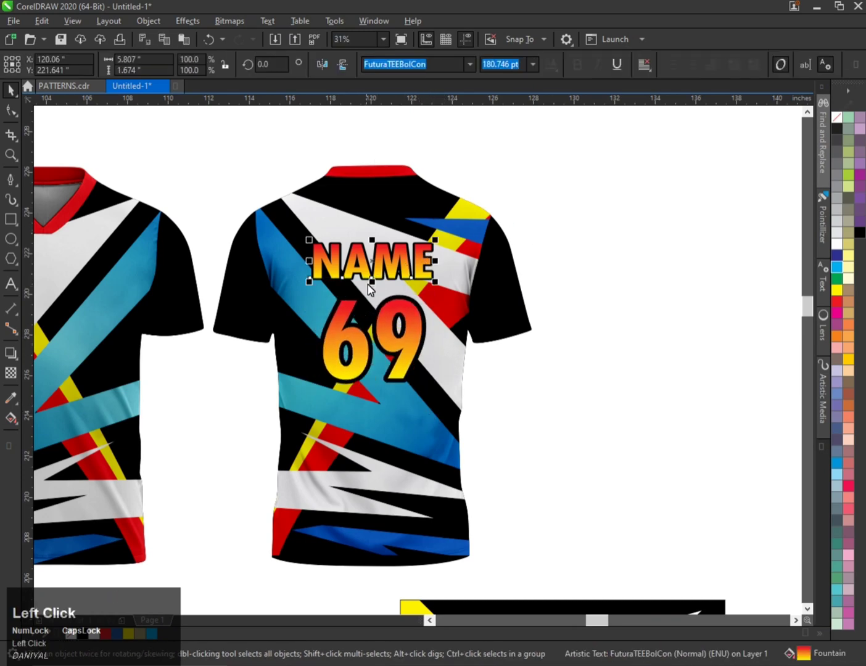
{"action": "left_click_drag", "start_coordinate": [371, 282], "coordinate": [382, 276]}
Select both NAME and 69 and adjust their outline width in the Outline Pen dialog.
{"action": "left_click", "coordinate": [398, 300], "text": "shift"}
{"action": "key", "text": "F12"}
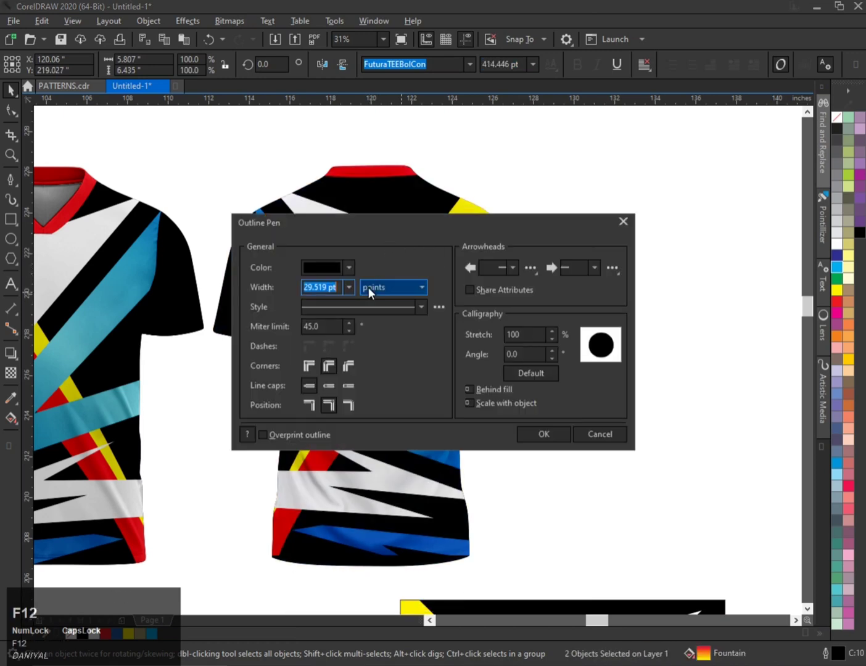
{"action": "left_click", "coordinate": [349, 287]}
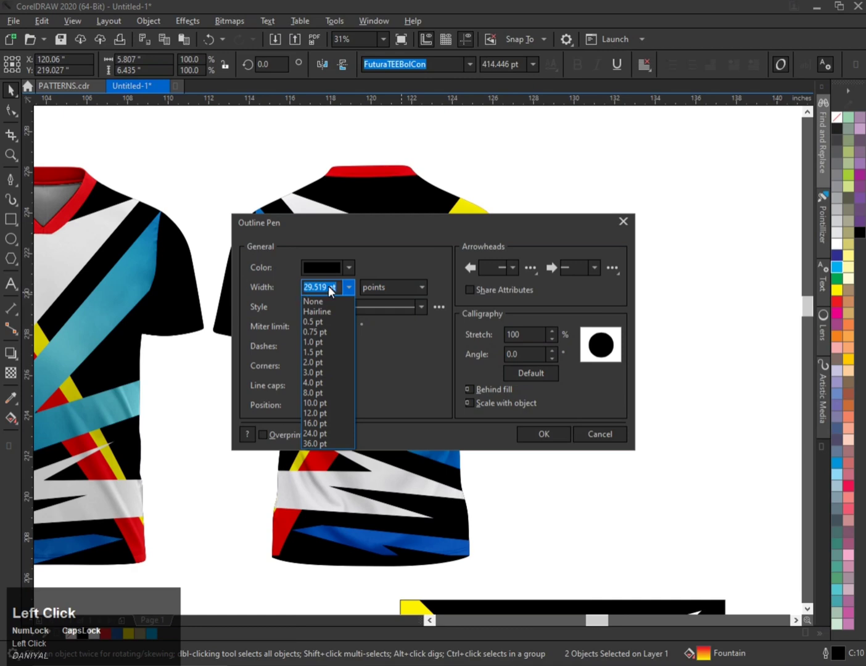
{"action": "left_click", "coordinate": [328, 285]}
{"action": "key", "text": "ctrl+a"}
{"action": "key", "text": "Return"}
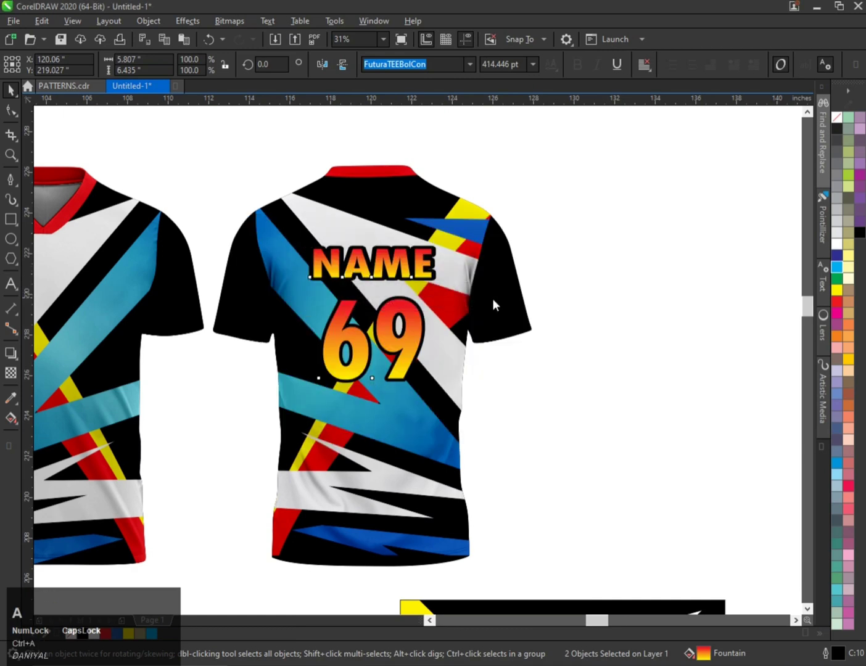
Check the NAME text's outline settings in the Outline Pen dialog.
{"action": "scroll", "coordinate": [492, 299], "scroll_direction": "down", "scroll_amount": 3}
{"action": "scroll", "coordinate": [456, 289], "scroll_direction": "up", "scroll_amount": 3}
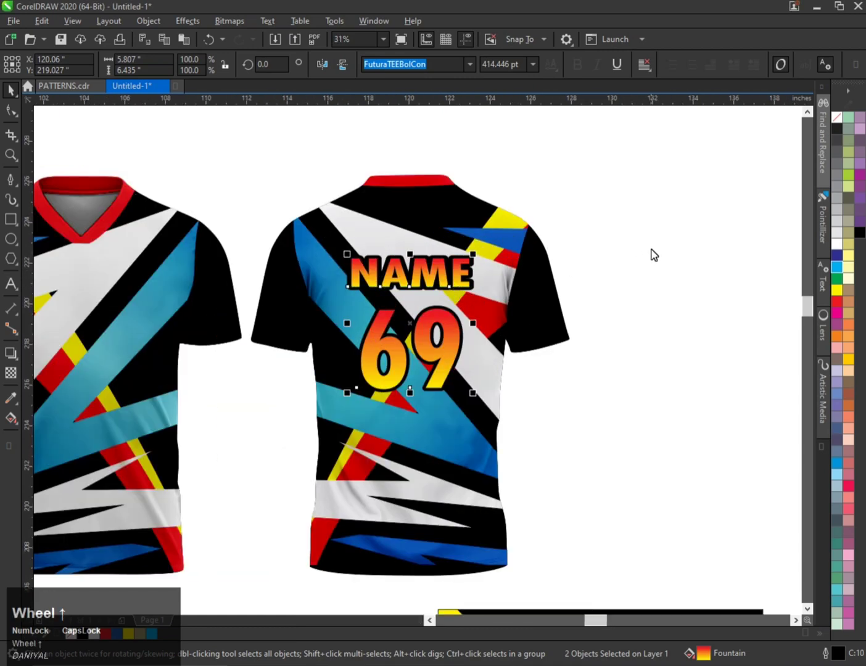
{"action": "left_click_drag", "start_coordinate": [653, 255], "coordinate": [331, 307]}
{"action": "key", "text": "F12"}
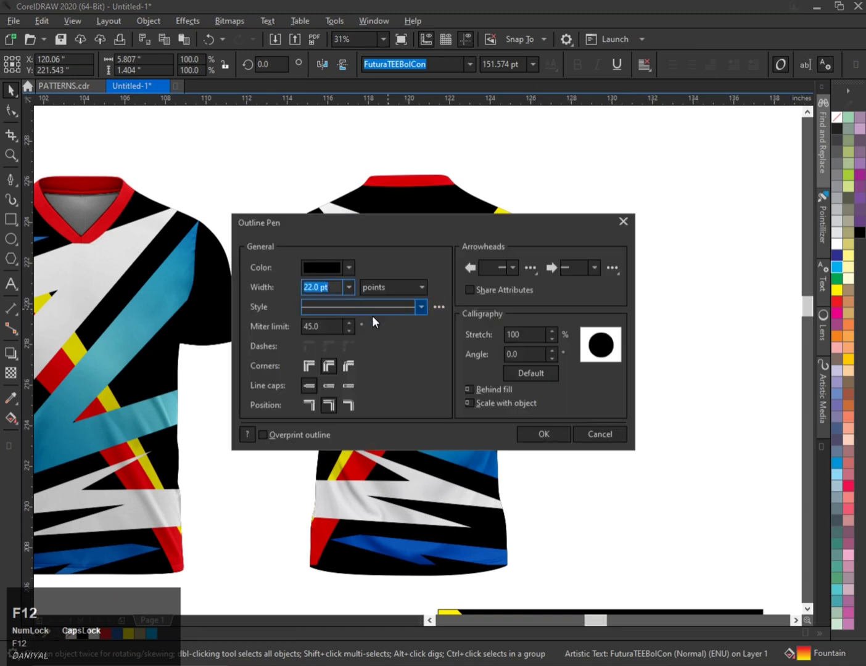
{"action": "key", "text": "Return"}
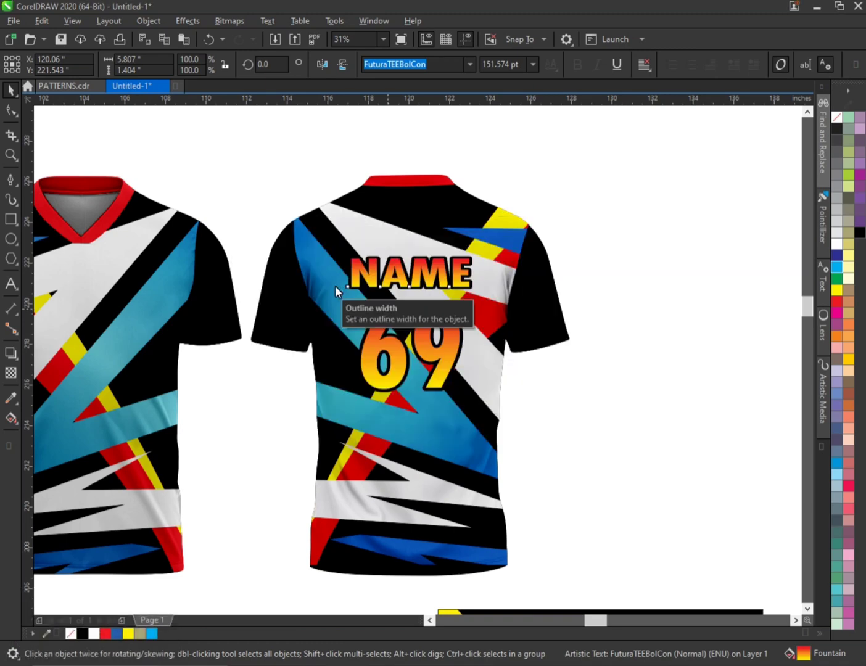
Copy the NAME text onto the front shirt's chest.
{"action": "scroll", "coordinate": [372, 286], "scroll_direction": "down", "scroll_amount": 2}
{"action": "scroll", "coordinate": [224, 285], "scroll_direction": "up", "scroll_amount": 2}
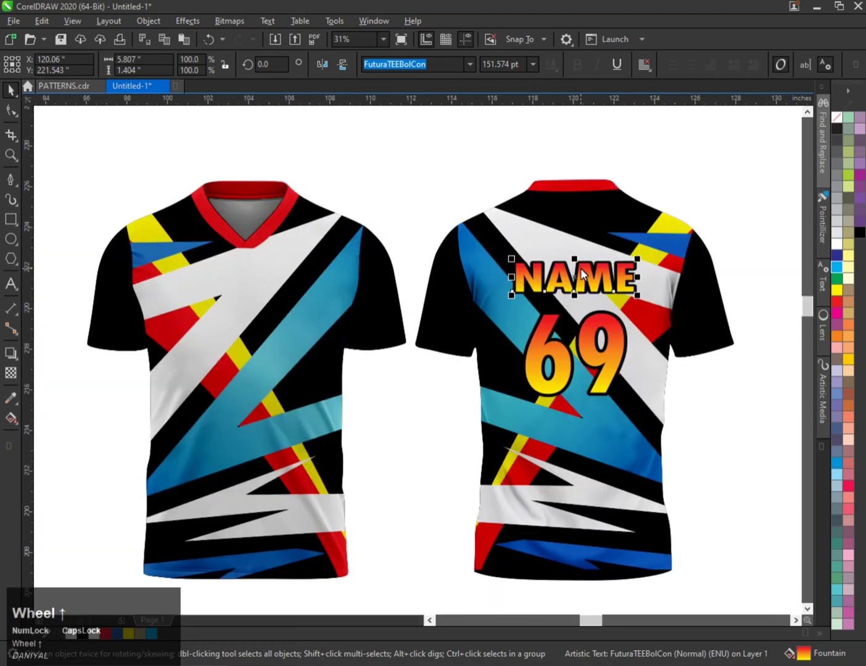
{"action": "left_click_drag", "start_coordinate": [580, 268], "coordinate": [259, 322]}
{"action": "right_click", "coordinate": [259, 321]}
{"action": "scroll", "coordinate": [259, 322], "scroll_direction": "up", "scroll_amount": 1}
{"action": "key", "text": "ctrl+space"}
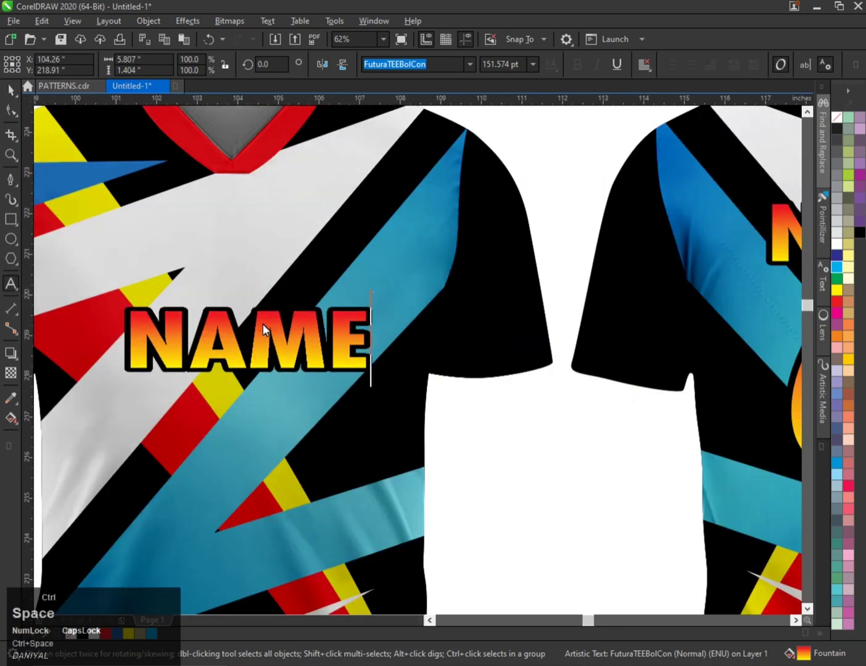
Retype the copied front text as ALL IN ONE.
{"action": "double_click", "coordinate": [263, 325]}
{"action": "type", "text": "ALL IN ONE"}
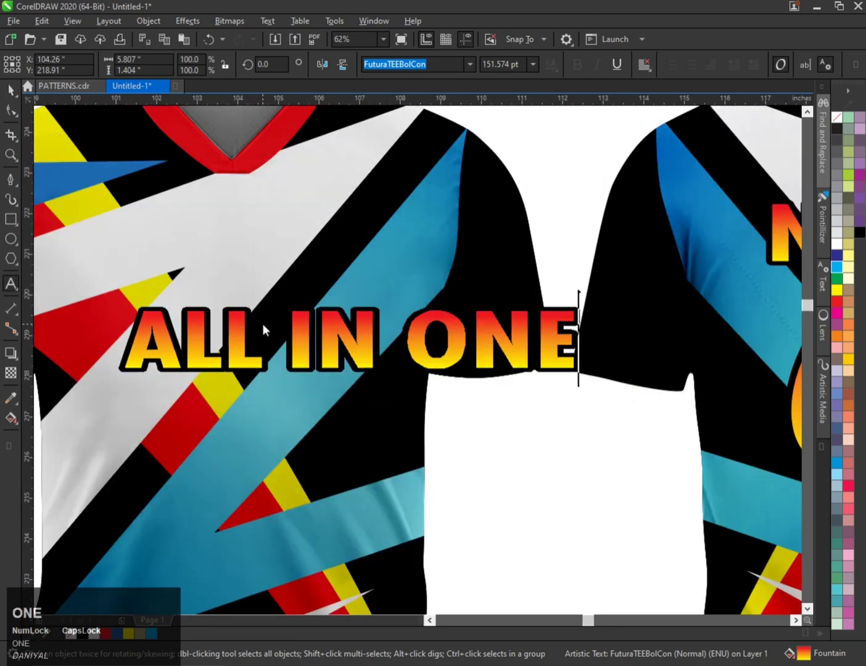
{"action": "key", "text": "ctrl+space"}
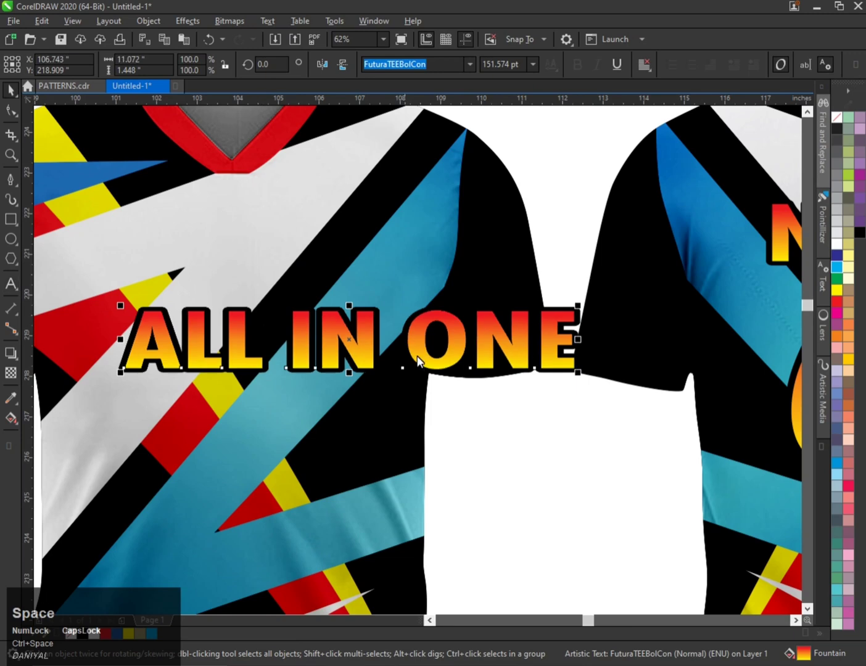
Duplicate the ALL IN ONE text just below itself.
{"action": "scroll", "coordinate": [419, 364], "scroll_direction": "down", "scroll_amount": 1}
{"action": "left_click", "coordinate": [388, 361]}
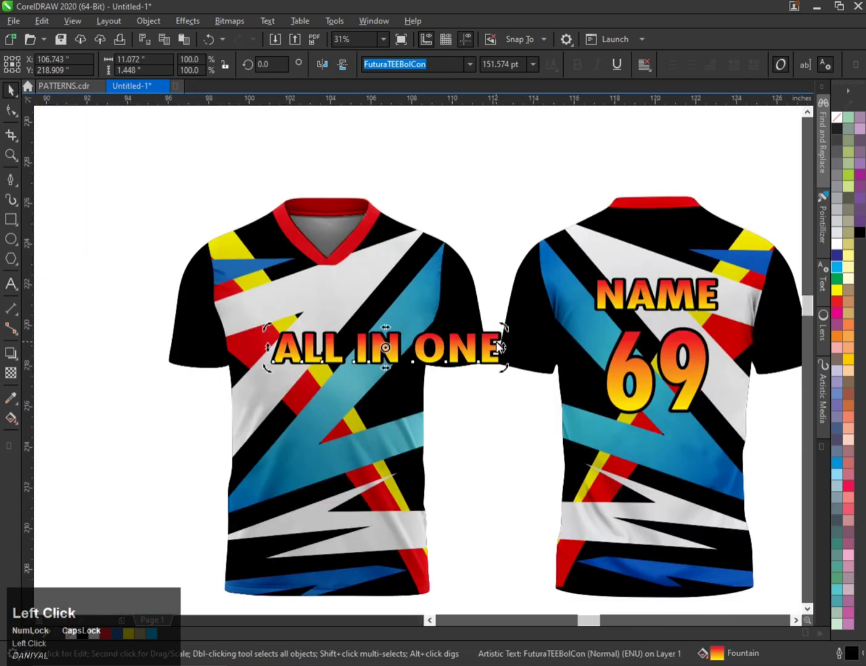
{"action": "left_click_drag", "start_coordinate": [506, 342], "coordinate": [526, 374]}
{"action": "right_click", "coordinate": [527, 374]}
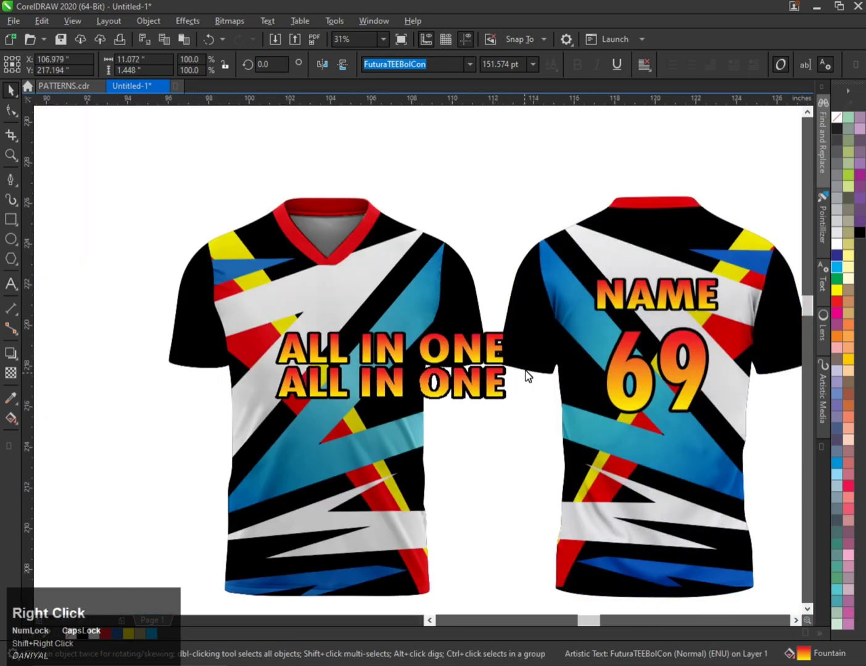
Scale one ALL IN ONE copy down to about 4.1 inches wide.
{"action": "left_click", "coordinate": [499, 345]}
{"action": "left_click_drag", "start_coordinate": [507, 334], "coordinate": [473, 355]}
{"action": "scroll", "coordinate": [361, 337], "scroll_direction": "up", "scroll_amount": 1}
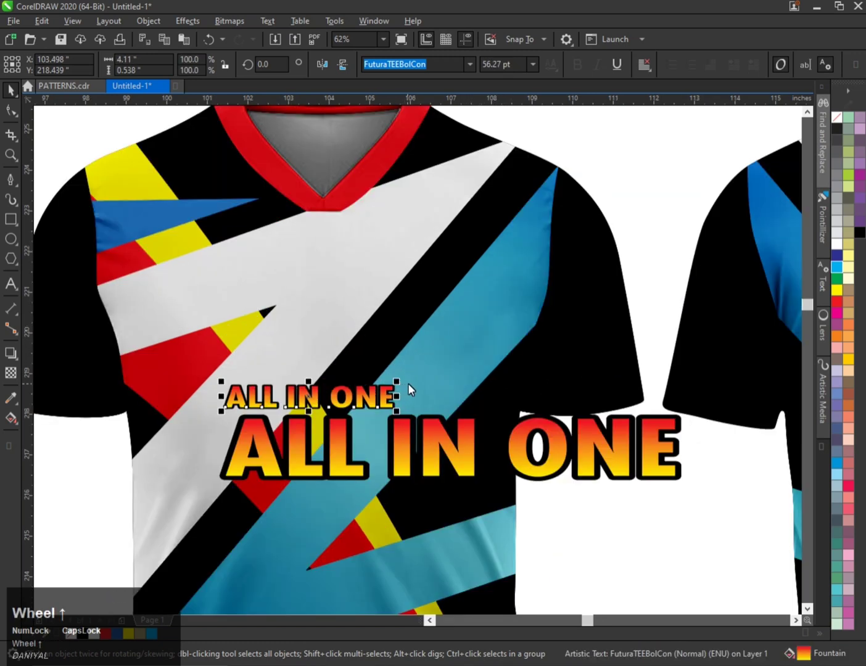
Rotate the small ALL IN ONE text about 53° so it runs diagonally along the shirt's stripes.
{"action": "left_click", "coordinate": [462, 406]}
{"action": "scroll", "coordinate": [322, 356], "scroll_direction": "down", "scroll_amount": 3}
{"action": "left_click", "coordinate": [443, 234]}
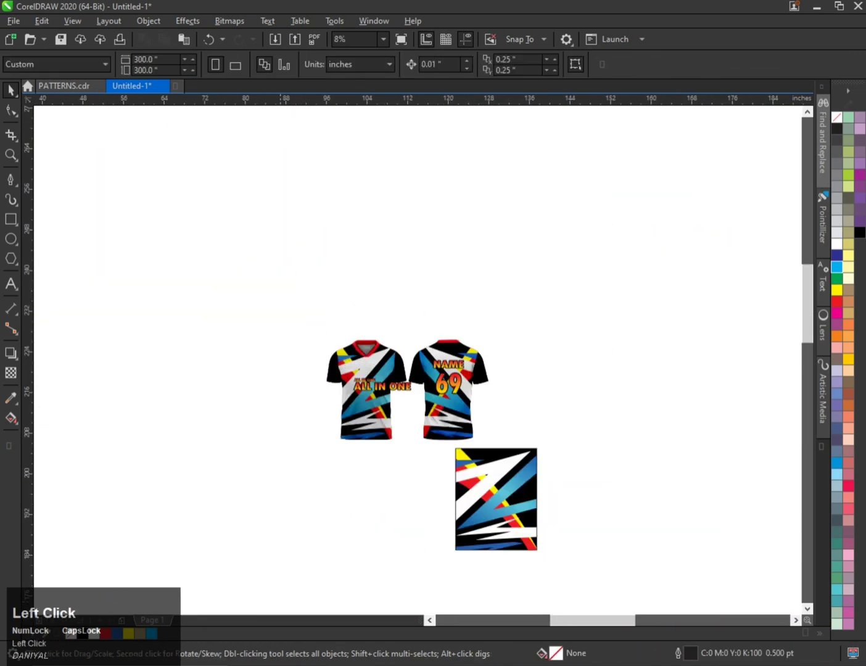
{"action": "scroll", "coordinate": [405, 387], "scroll_direction": "up", "scroll_amount": 3}
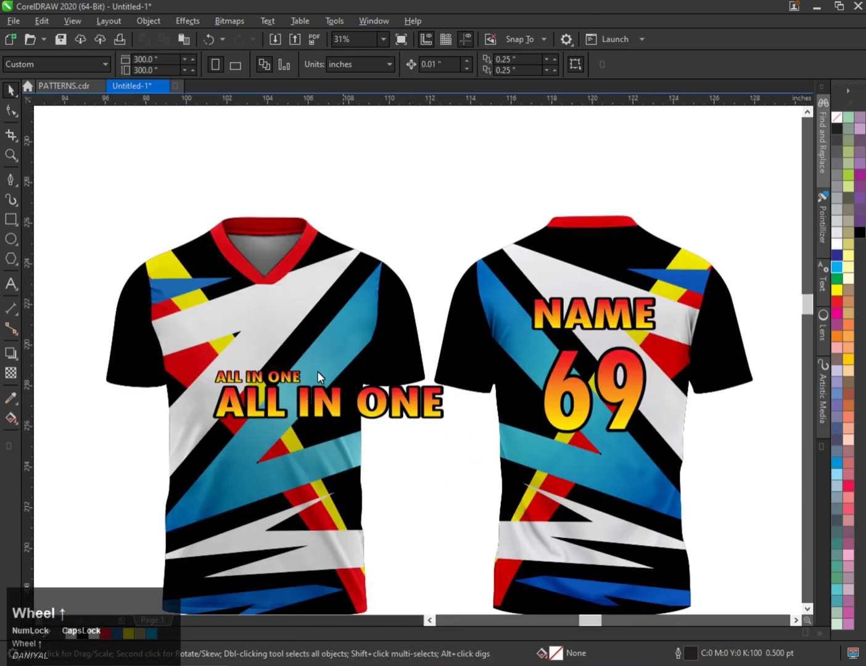
{"action": "left_click", "coordinate": [319, 375]}
{"action": "left_click_drag", "start_coordinate": [318, 373], "coordinate": [258, 342]}
Move the large ALL IN ONE text down on the front shirt.
{"action": "left_click", "coordinate": [326, 440]}
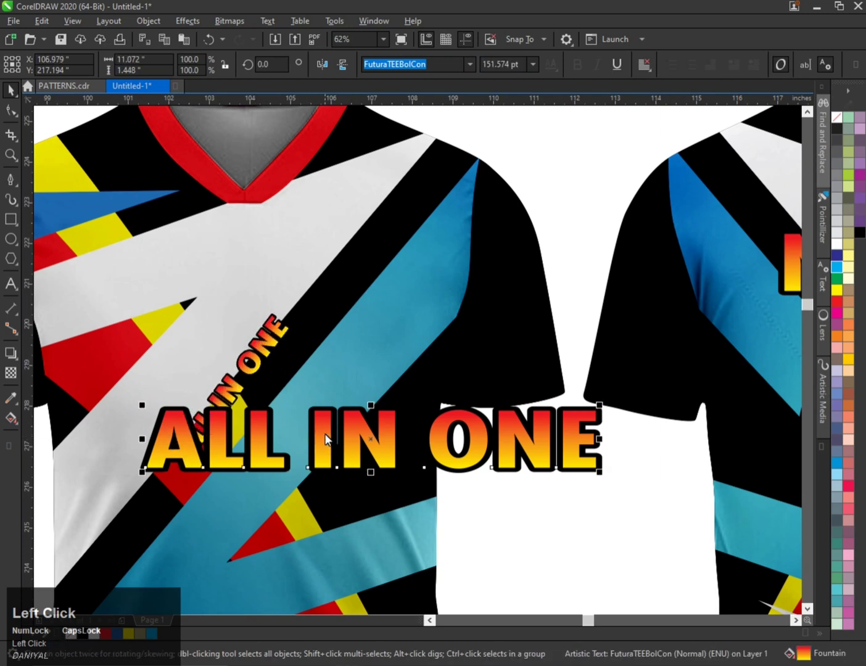
{"action": "left_click_drag", "start_coordinate": [327, 441], "coordinate": [313, 553]}
{"action": "scroll", "coordinate": [331, 422], "scroll_direction": "down", "scroll_amount": 1}
{"action": "scroll", "coordinate": [295, 390], "scroll_direction": "up", "scroll_amount": 1}
Enlarge the rotated ALL IN ONE text to about 4.3 inches wide and place it on the white diagonal stripe.
{"action": "left_click", "coordinate": [297, 394]}
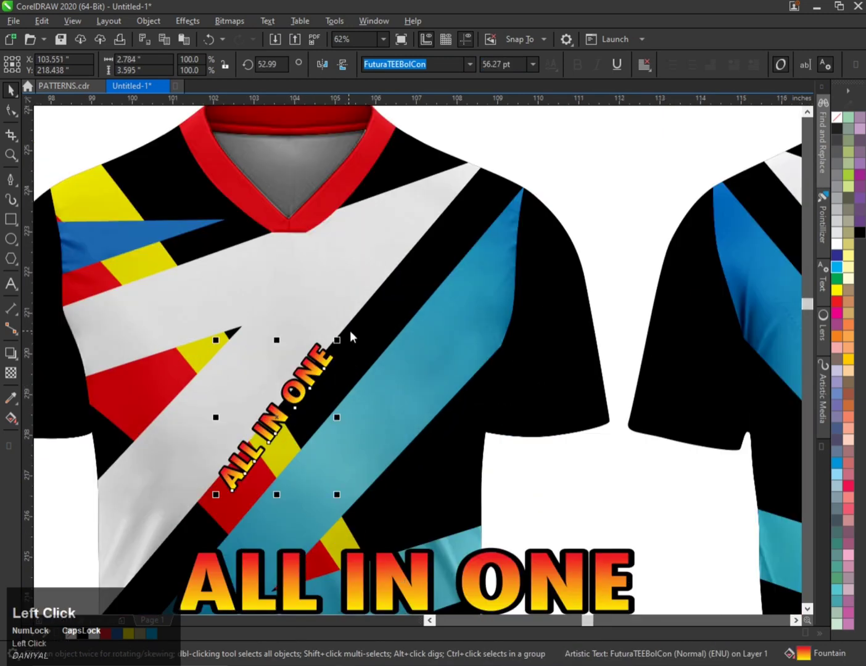
{"action": "left_click_drag", "start_coordinate": [342, 338], "coordinate": [433, 256]}
{"action": "left_click_drag", "start_coordinate": [339, 322], "coordinate": [274, 346]}
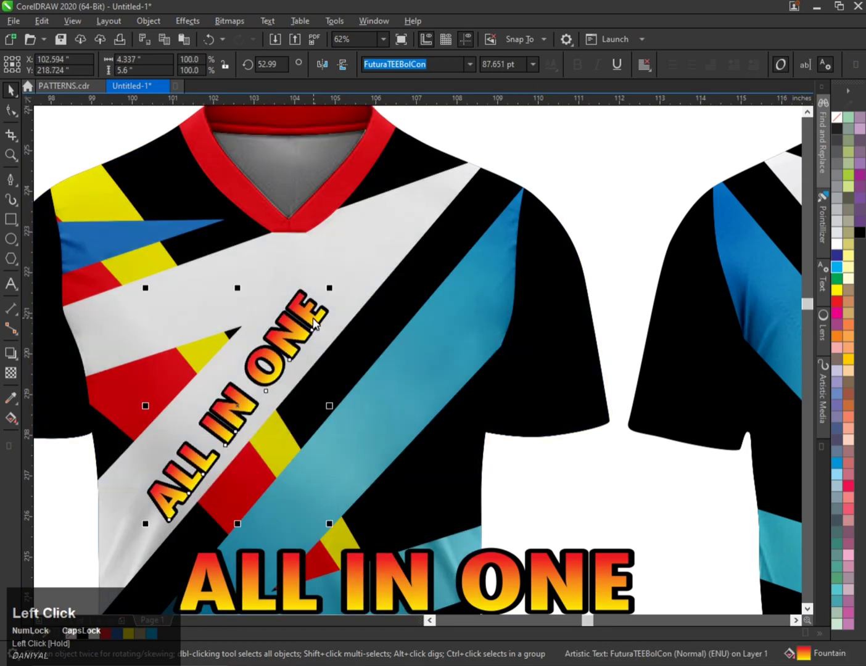
{"action": "left_click", "coordinate": [315, 322]}
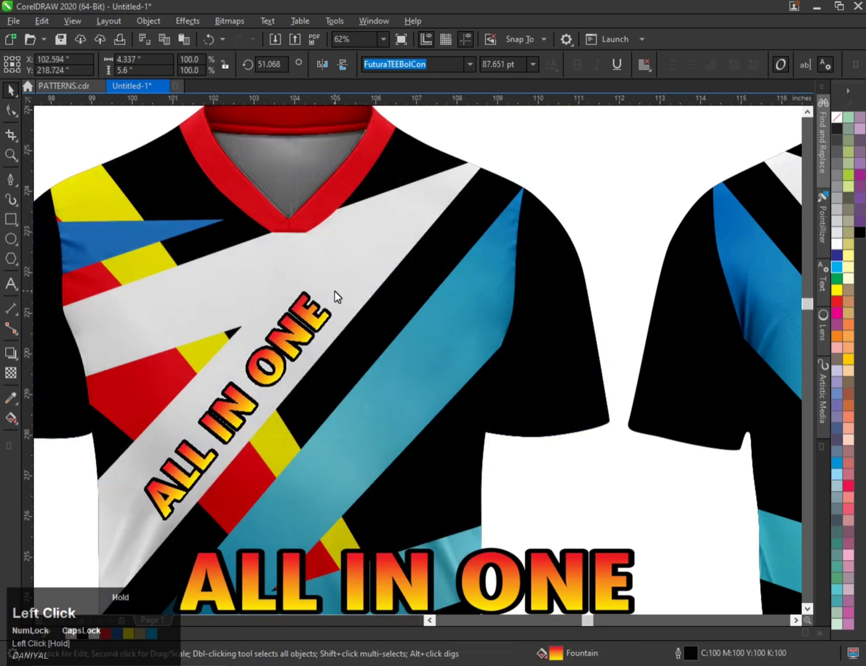
Delete the large horizontal ALL IN ONE text from the front shirt.
{"action": "scroll", "coordinate": [334, 298], "scroll_direction": "down", "scroll_amount": 1}
{"action": "left_click", "coordinate": [379, 447]}
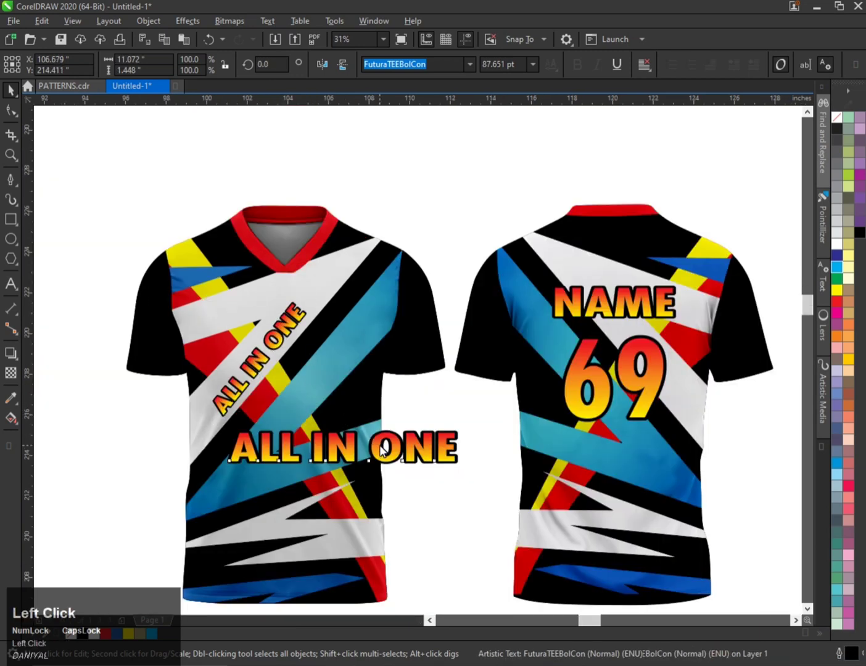
{"action": "key", "text": "Delete"}
Duplicate the rotated ALL IN ONE text onto the blue stripe below it.
{"action": "left_click", "coordinate": [269, 345]}
{"action": "scroll", "coordinate": [269, 345], "scroll_direction": "up", "scroll_amount": 1}
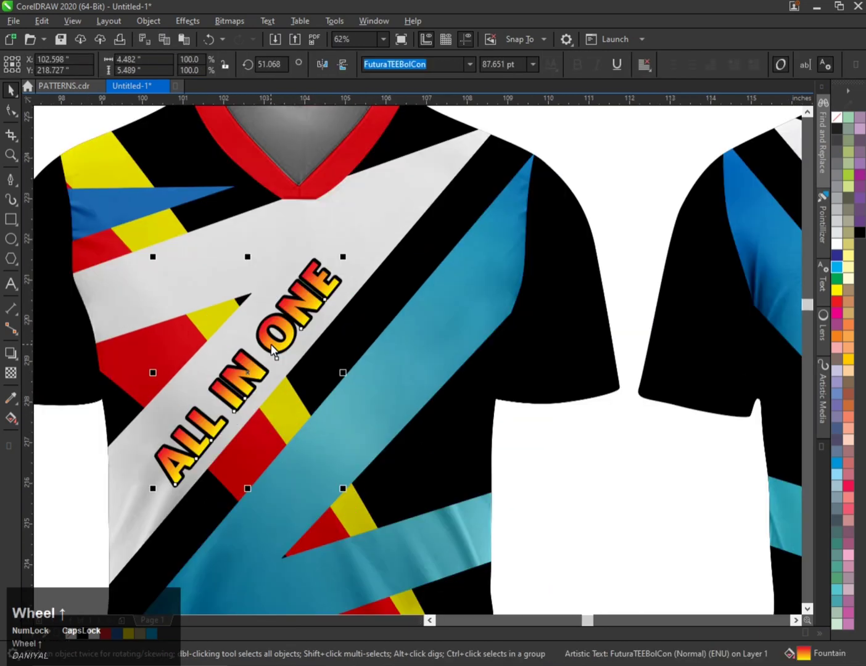
{"action": "left_click", "coordinate": [338, 278]}
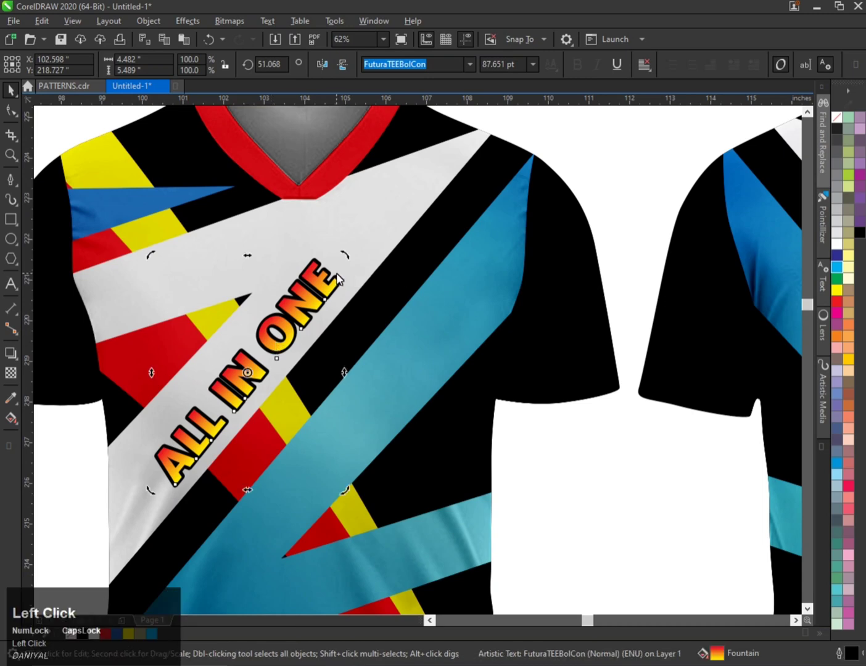
{"action": "left_click_drag", "start_coordinate": [277, 331], "coordinate": [355, 398]}
{"action": "right_click", "coordinate": [355, 397]}
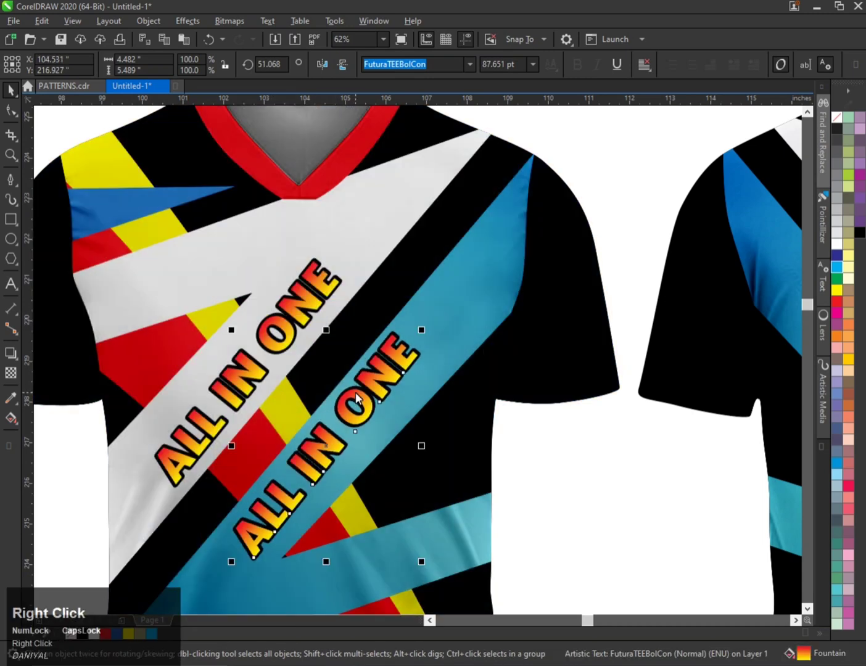
{"action": "left_click", "coordinate": [355, 398]}
Retype the duplicated text as PLACE.
{"action": "double_click", "coordinate": [356, 398]}
{"action": "key", "text": "ctrl+a"}
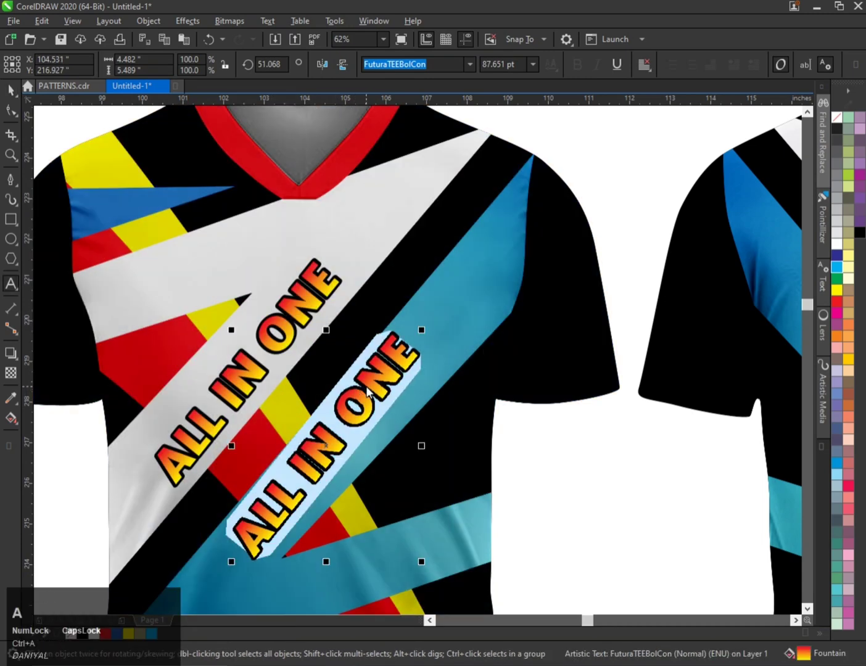
{"action": "type", "text": "PLACE"}
{"action": "key", "text": "ctrl+space"}
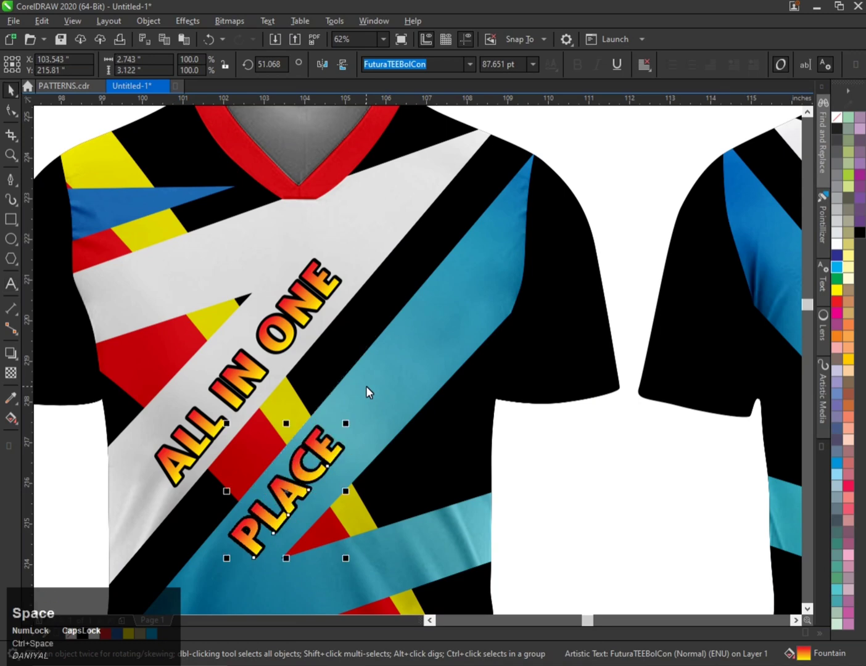
Resize the PLACE text to about 2.5 inches wide and position it on the black stripe beside ALL IN ONE.
{"action": "left_click_drag", "start_coordinate": [314, 450], "coordinate": [381, 288]}
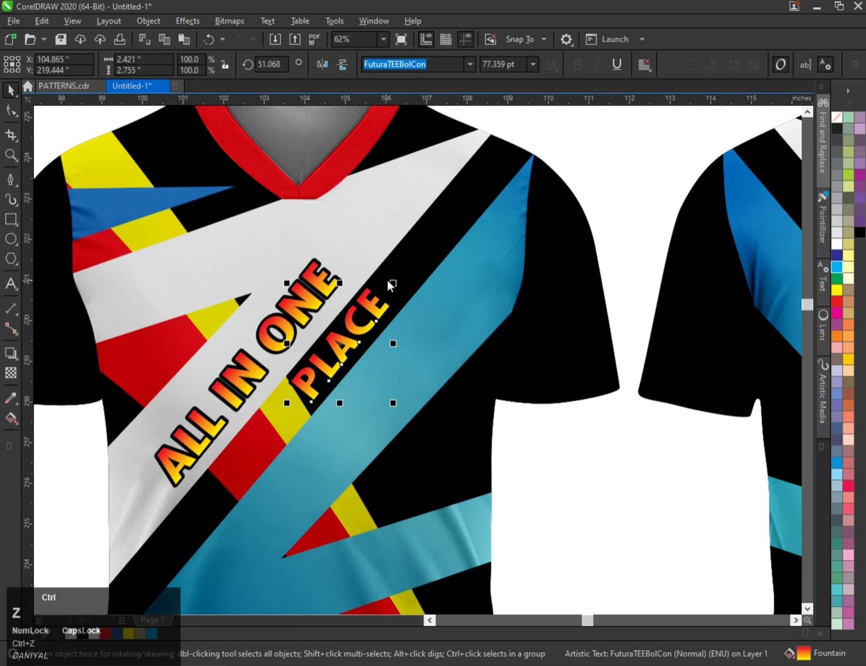
{"action": "key", "text": "ctrl+z"}
{"action": "left_click_drag", "start_coordinate": [288, 271], "coordinate": [296, 280]}
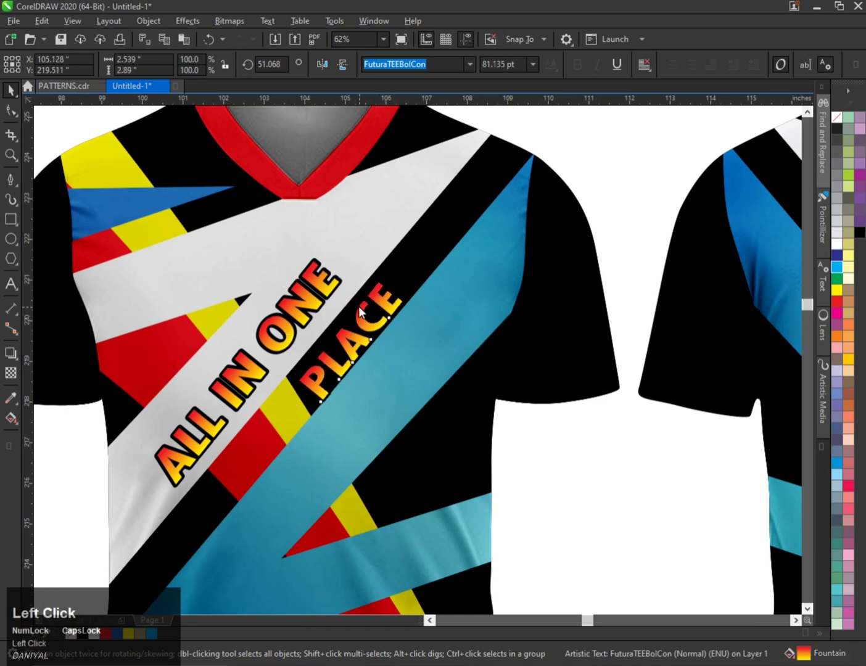
{"action": "left_click_drag", "start_coordinate": [360, 311], "coordinate": [374, 291]}
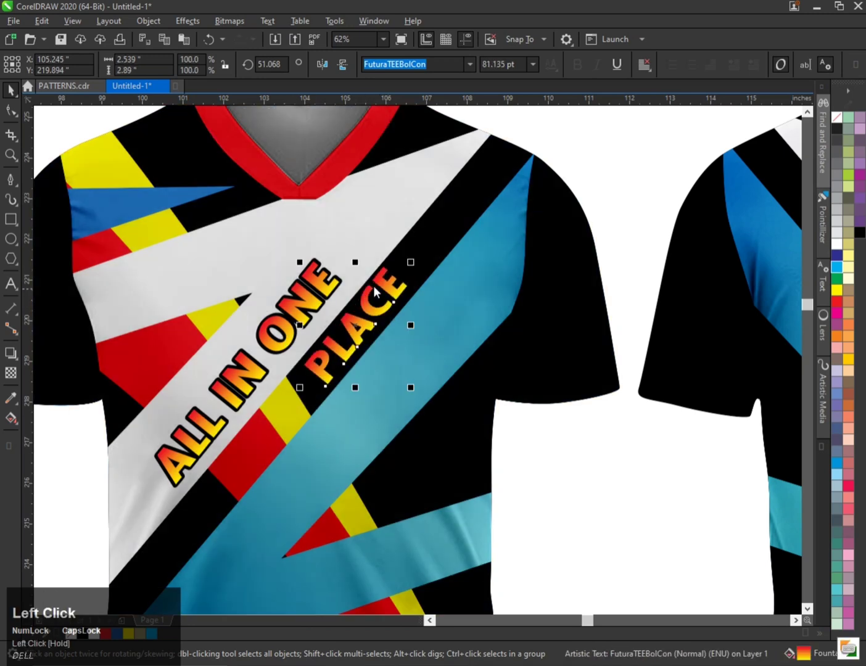
Fill the PLACE text with white.
{"action": "left_click", "coordinate": [845, 248]}
{"action": "scroll", "coordinate": [297, 331], "scroll_direction": "down", "scroll_amount": 2}
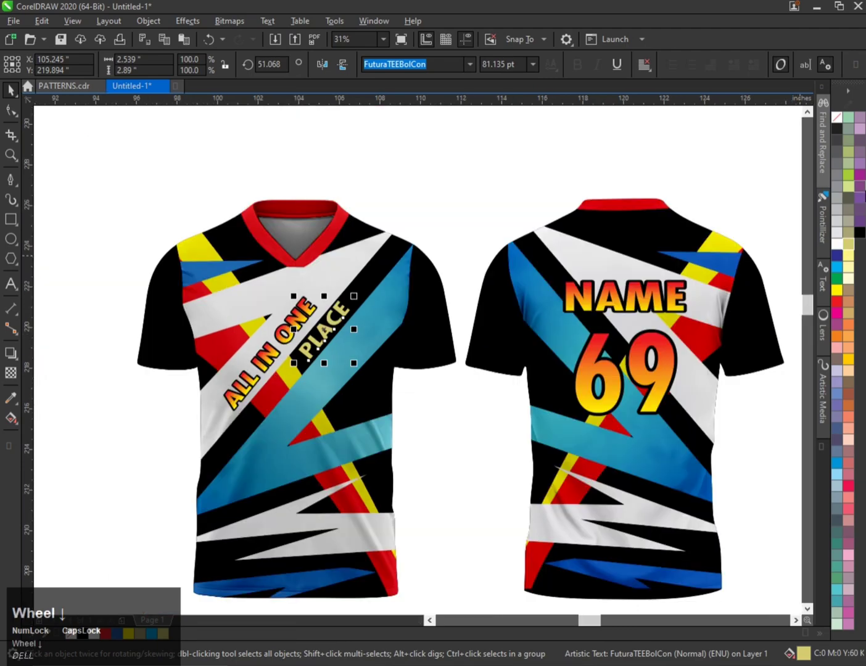
{"action": "left_click", "coordinate": [836, 233]}
{"action": "scroll", "coordinate": [390, 319], "scroll_direction": "up", "scroll_amount": 2}
{"action": "scroll", "coordinate": [392, 211], "scroll_direction": "down", "scroll_amount": 2}
{"action": "left_click", "coordinate": [392, 211]}
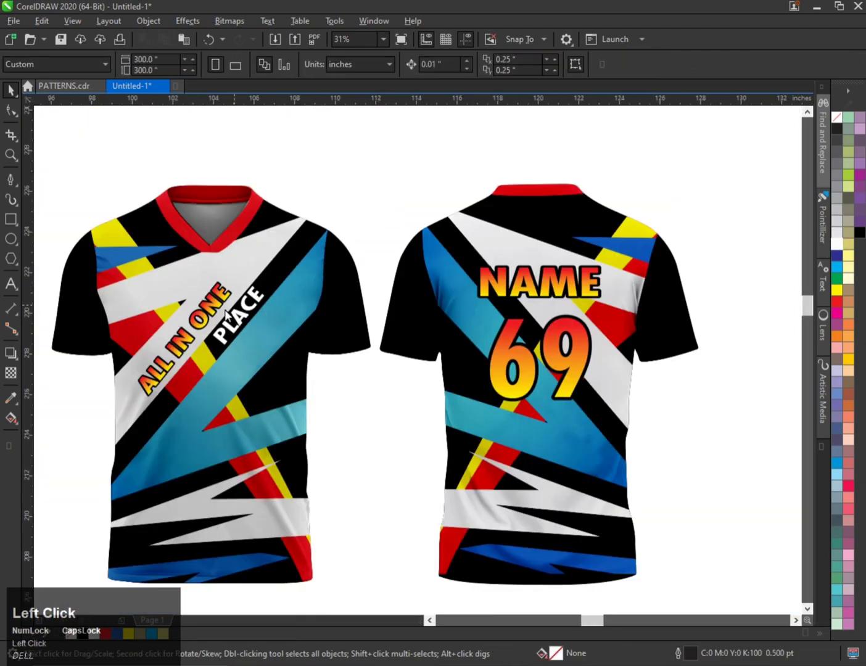
Duplicate the pattern PowerClip rectangle above the shirts.
{"action": "scroll", "coordinate": [228, 314], "scroll_direction": "up", "scroll_amount": 1}
{"action": "scroll", "coordinate": [287, 317], "scroll_direction": "down", "scroll_amount": 2}
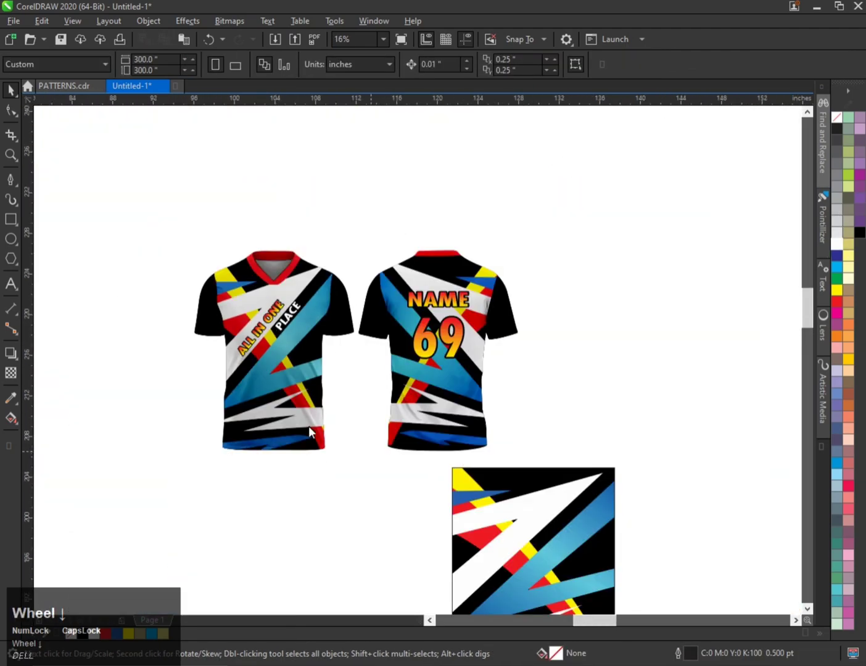
{"action": "scroll", "coordinate": [308, 431], "scroll_direction": "down", "scroll_amount": 1}
{"action": "left_click_drag", "start_coordinate": [435, 450], "coordinate": [450, 237]}
{"action": "right_click", "coordinate": [450, 237]}
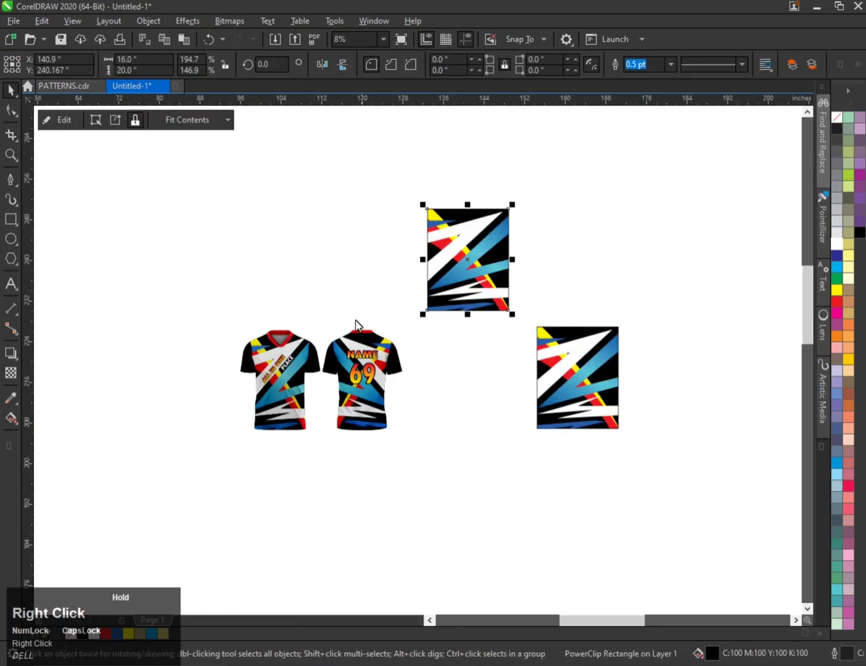
Move the copied pattern rectangle above the shirts and rotate it 270°.
{"action": "scroll", "coordinate": [323, 357], "scroll_direction": "up", "scroll_amount": 1}
{"action": "scroll", "coordinate": [322, 357], "scroll_direction": "down", "scroll_amount": 1}
{"action": "left_click_drag", "start_coordinate": [446, 293], "coordinate": [316, 243]}
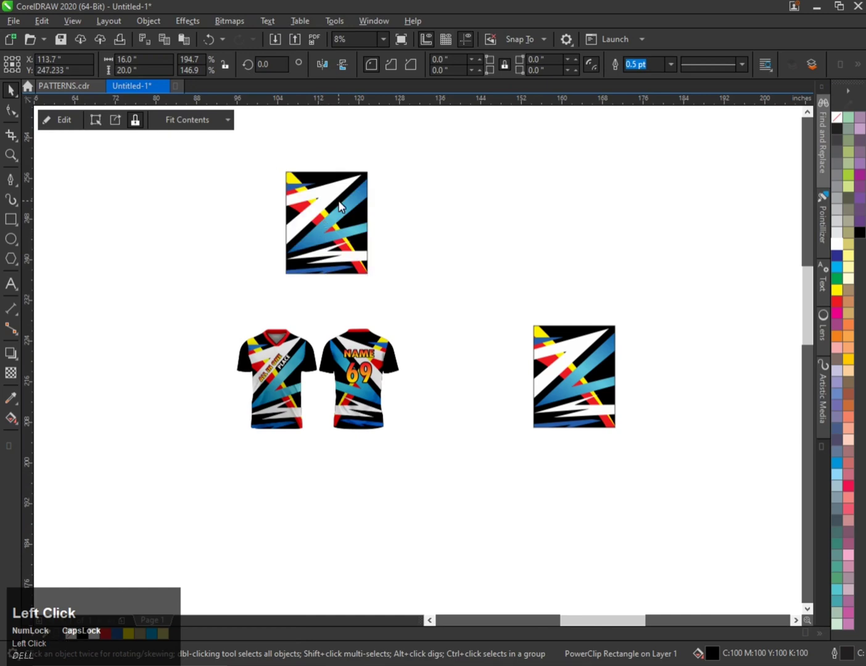
{"action": "left_click", "coordinate": [338, 205]}
{"action": "left_click_drag", "start_coordinate": [377, 167], "coordinate": [377, 267]}
{"action": "scroll", "coordinate": [359, 184], "scroll_direction": "up", "scroll_amount": 1}
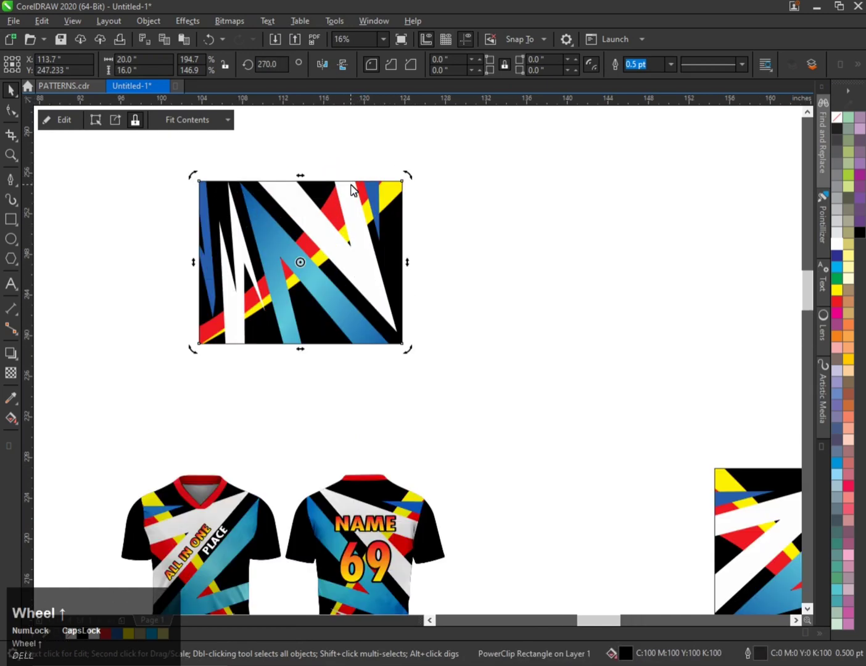
Convert the rotated pattern copy to a bitmap at 100 dpi.
{"action": "left_click", "coordinate": [234, 19]}
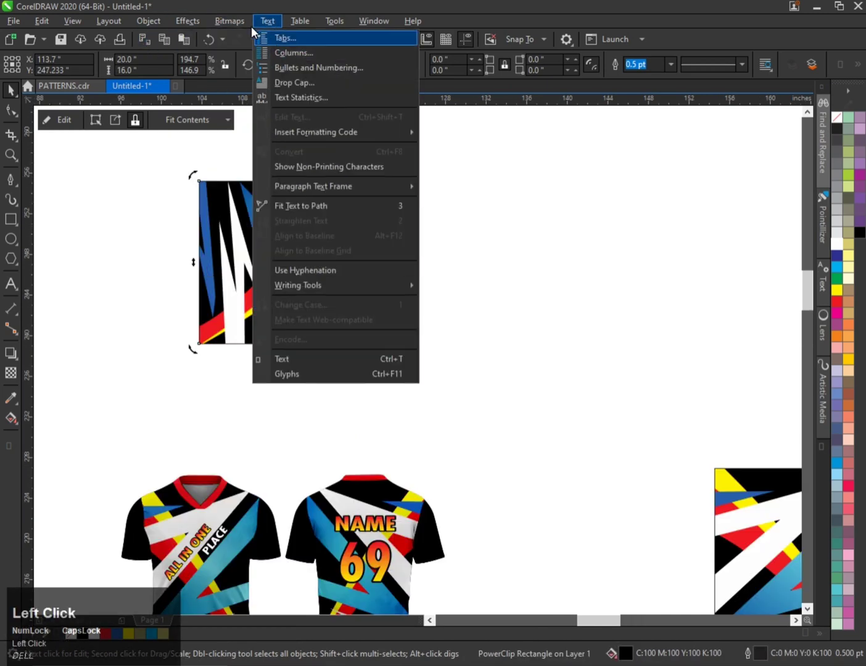
{"action": "left_click", "coordinate": [238, 21]}
{"action": "left_click", "coordinate": [238, 21]}
{"action": "left_click", "coordinate": [247, 38]}
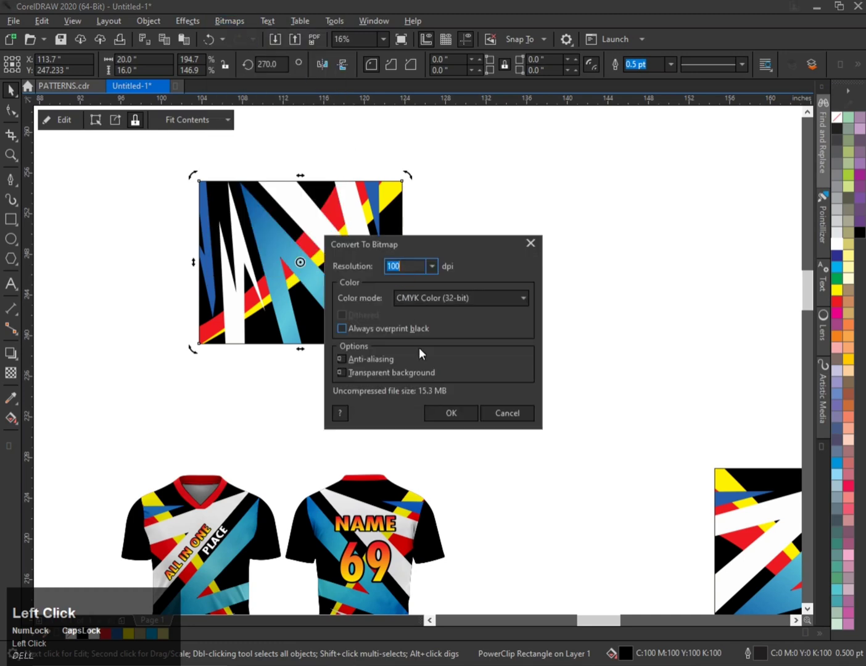
{"action": "left_click", "coordinate": [450, 413]}
Stretch the bitmap to about 53 × 27 inches behind both shirts and send it to the back.
{"action": "scroll", "coordinate": [386, 303], "scroll_direction": "up", "scroll_amount": 2}
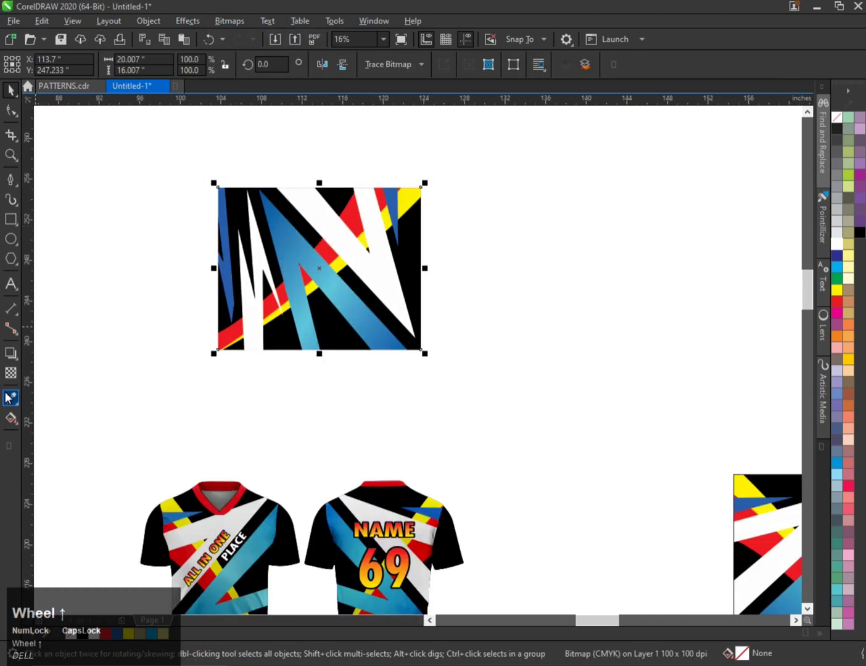
{"action": "left_click_drag", "start_coordinate": [424, 269], "coordinate": [510, 265]}
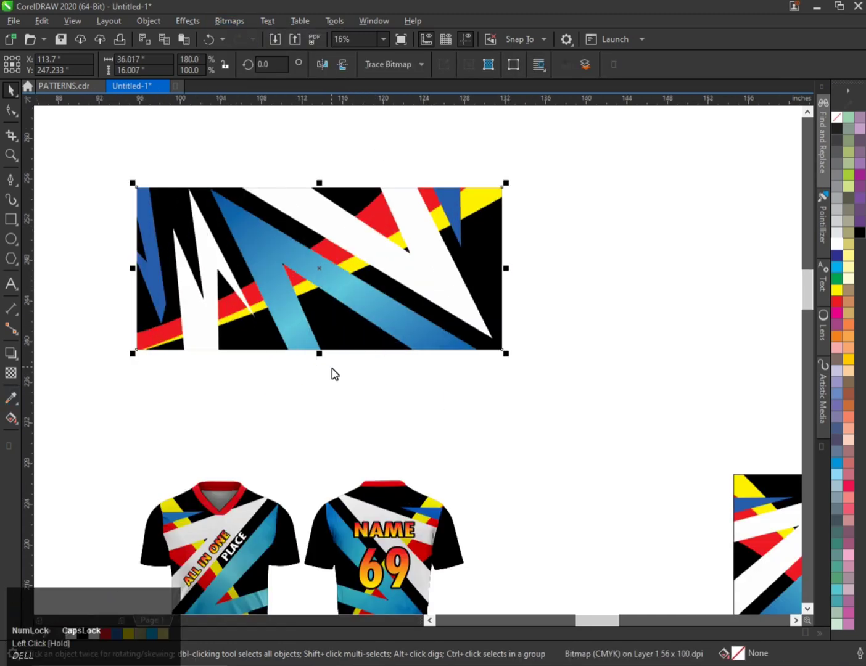
{"action": "scroll", "coordinate": [303, 289], "scroll_direction": "down", "scroll_amount": 2}
{"action": "left_click_drag", "start_coordinate": [305, 289], "coordinate": [302, 427]}
{"action": "mouse_move", "coordinate": [397, 375]}
{"action": "left_mouse_down"}
{"action": "mouse_move", "coordinate": [445, 345]}
{"action": "mouse_move", "coordinate": [399, 388]}
{"action": "left_mouse_up"}
{"action": "key", "text": "shift+Page_Down"}
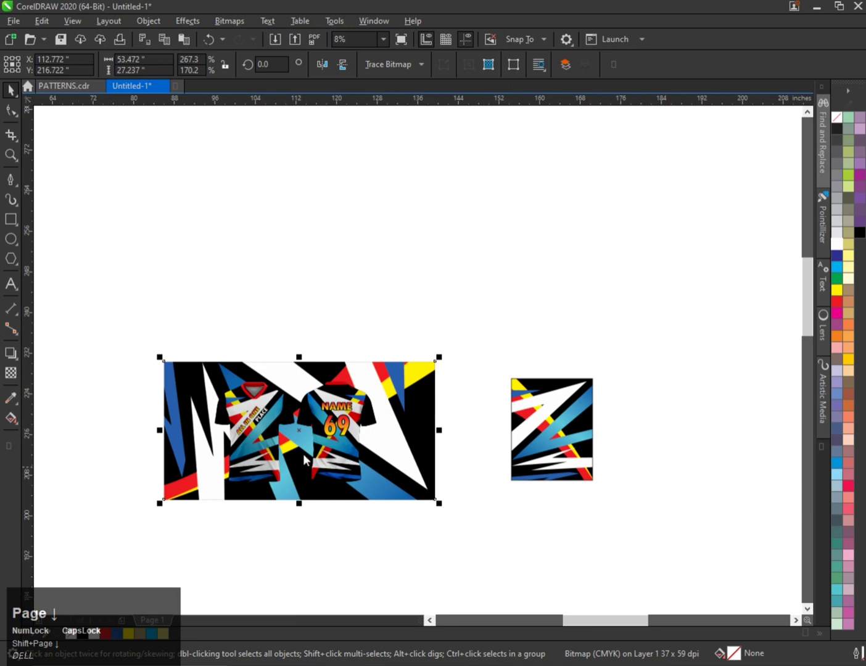
Apply a uniform transparency of 35 to the background bitmap.
{"action": "scroll", "coordinate": [304, 459], "scroll_direction": "up", "scroll_amount": 1}
{"action": "left_click", "coordinate": [461, 331]}
{"action": "left_click", "coordinate": [11, 373]}
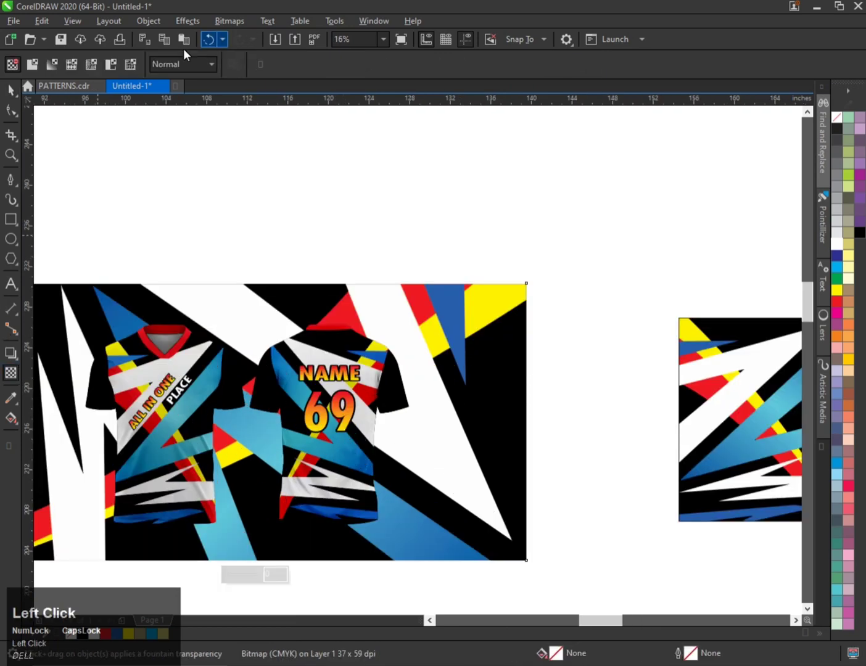
{"action": "left_click", "coordinate": [31, 65]}
{"action": "scroll", "coordinate": [398, 171], "scroll_direction": "down", "scroll_amount": 1}
{"action": "left_click_drag", "start_coordinate": [257, 63], "coordinate": [182, 63]}
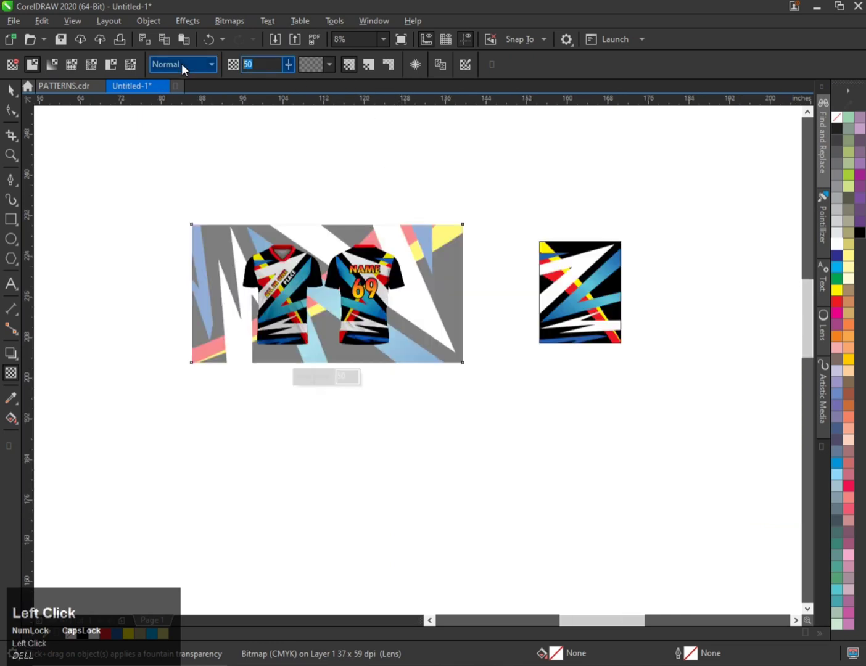
{"action": "type", "text": "40"}
{"action": "key", "text": "Return"}
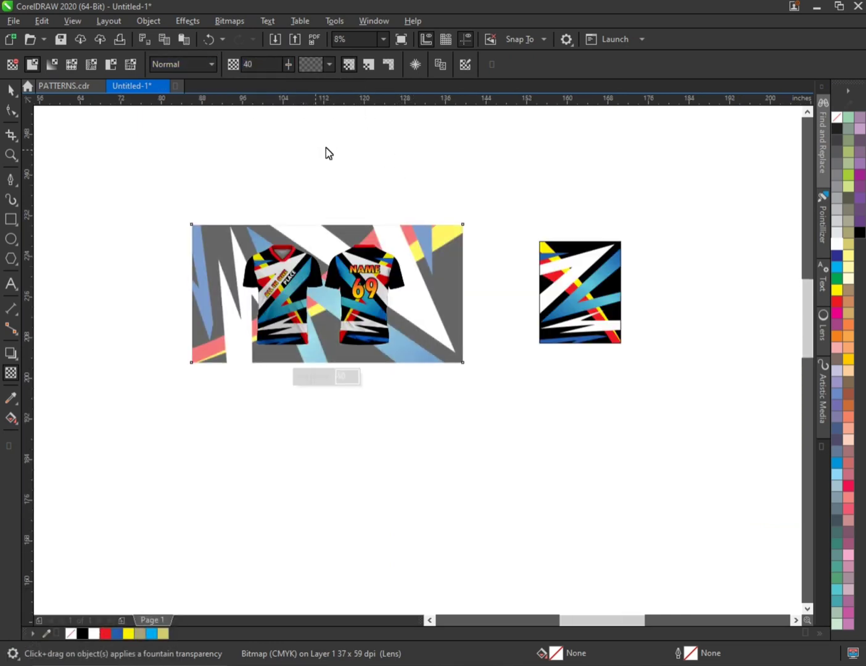
{"action": "left_click_drag", "start_coordinate": [259, 64], "coordinate": [204, 64]}
{"action": "type", "text": "35"}
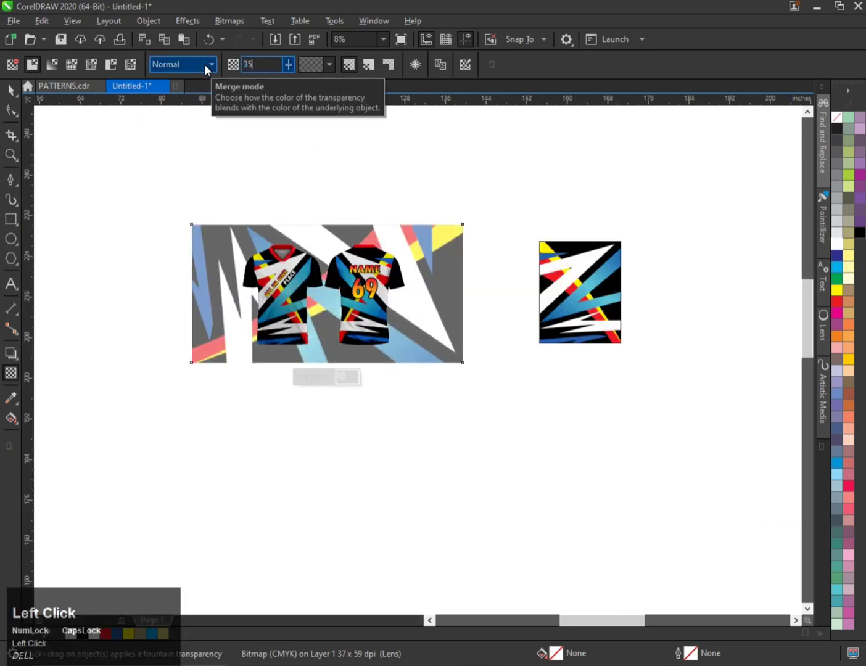
{"action": "key", "text": "Return"}
Stretch the background bitmap taller to about 29.5 inches.
{"action": "key", "text": "ctrl+space"}
{"action": "left_click", "coordinate": [370, 252]}
{"action": "scroll", "coordinate": [369, 251], "scroll_direction": "up", "scroll_amount": 2}
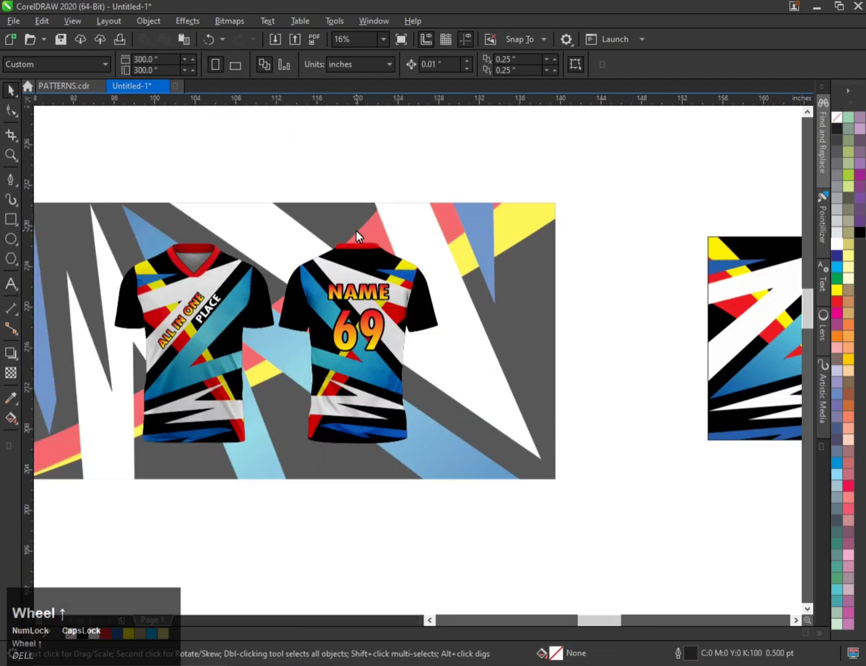
{"action": "left_click", "coordinate": [357, 233]}
{"action": "left_click_drag", "start_coordinate": [277, 198], "coordinate": [314, 185]}
{"action": "scroll", "coordinate": [346, 391], "scroll_direction": "down", "scroll_amount": 2}
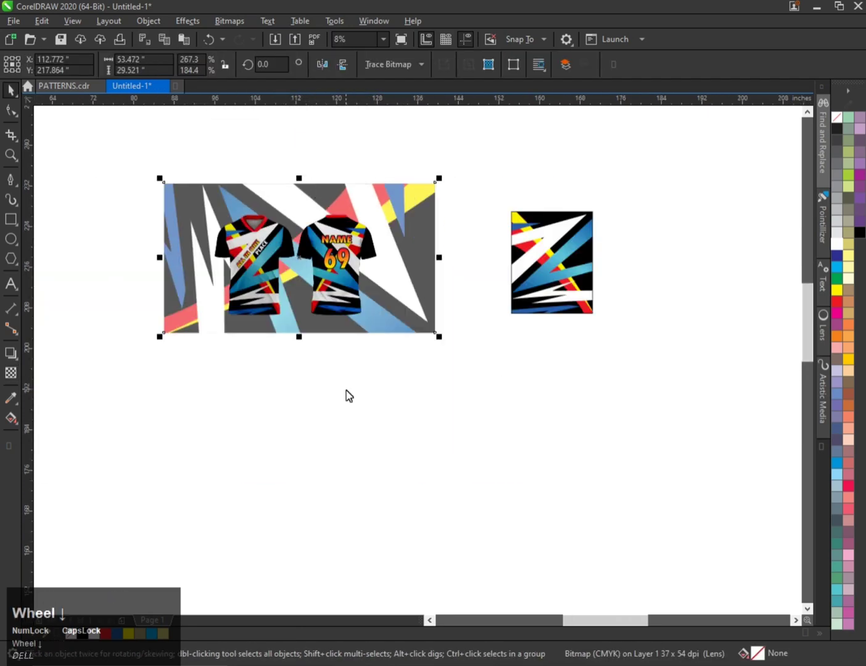
Zoom in on the shirts and preview the design in full screen.
{"action": "left_click", "coordinate": [262, 186]}
{"action": "scroll", "coordinate": [315, 209], "scroll_direction": "up", "scroll_amount": 2}
{"action": "left_click", "coordinate": [315, 210]}
{"action": "key", "text": "F2"}
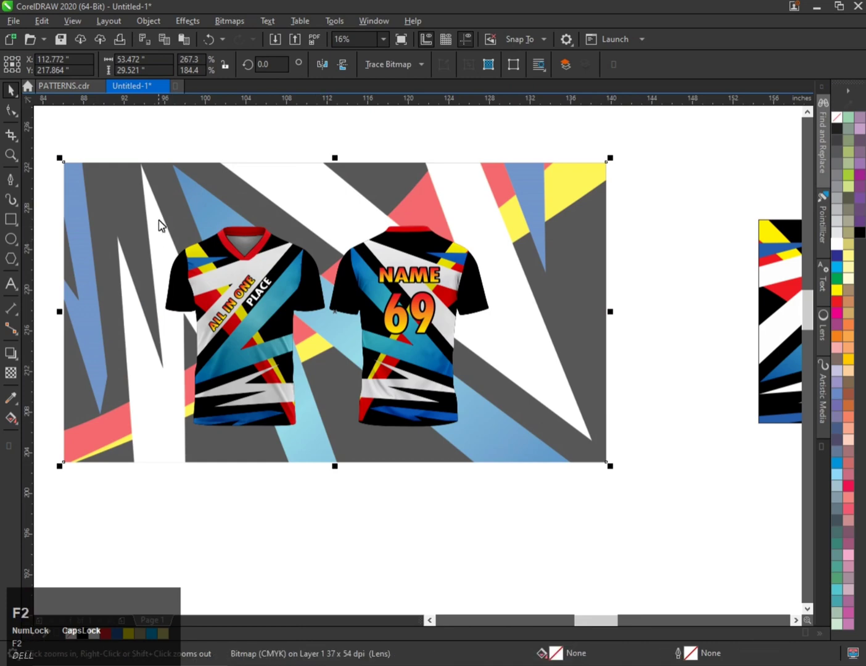
{"action": "left_click_drag", "start_coordinate": [513, 429], "coordinate": [502, 433]}
{"action": "key", "text": "F9"}
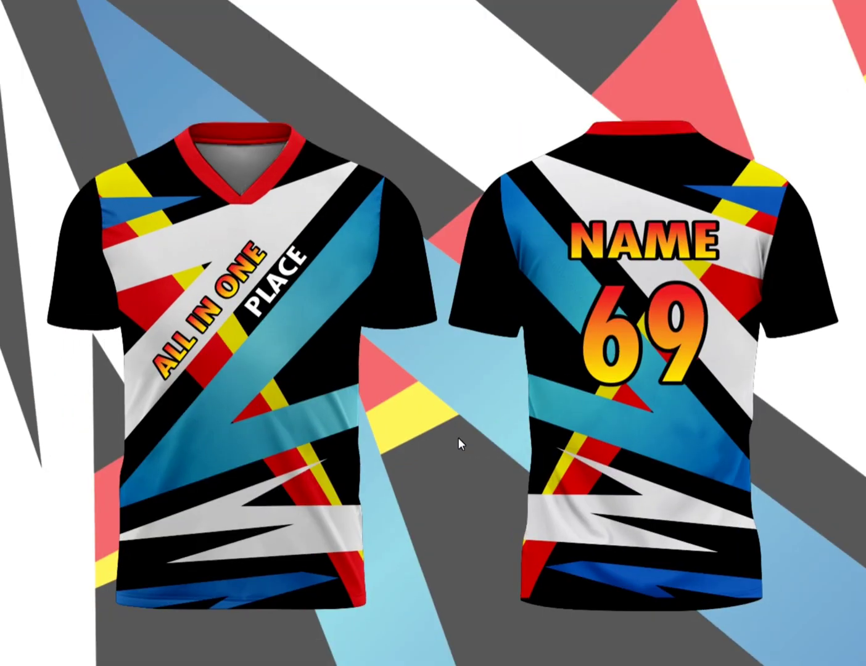